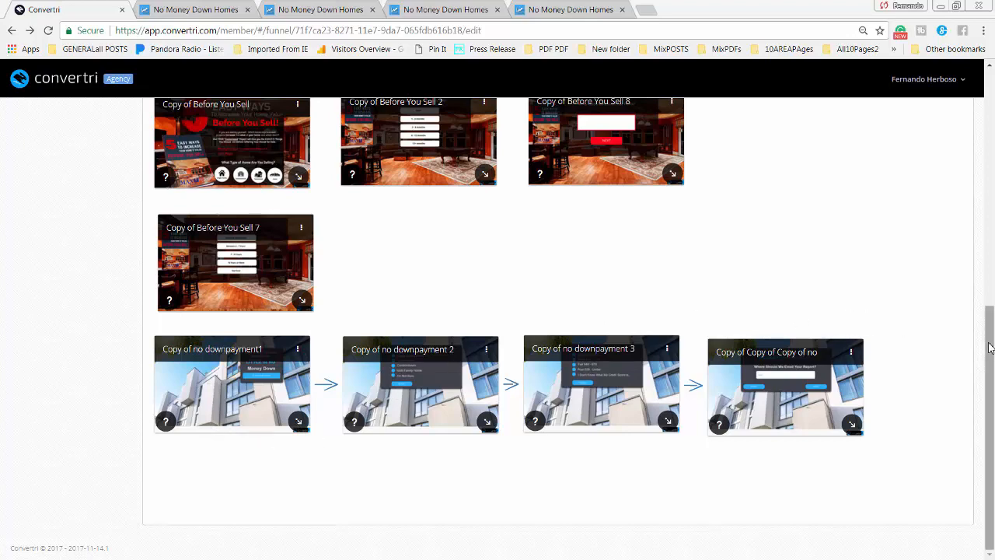
Scroll the funnel overview and open the Copy of no downpayment1 page for editing
{"action": "left_click_drag", "start_coordinate": [990, 348], "coordinate": [992, 421]}
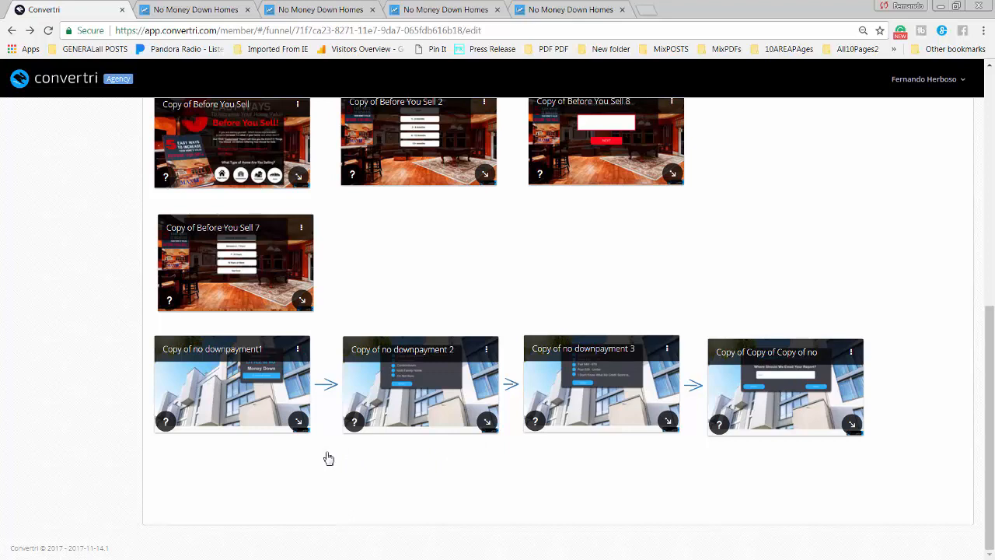
{"action": "left_click", "coordinate": [227, 402]}
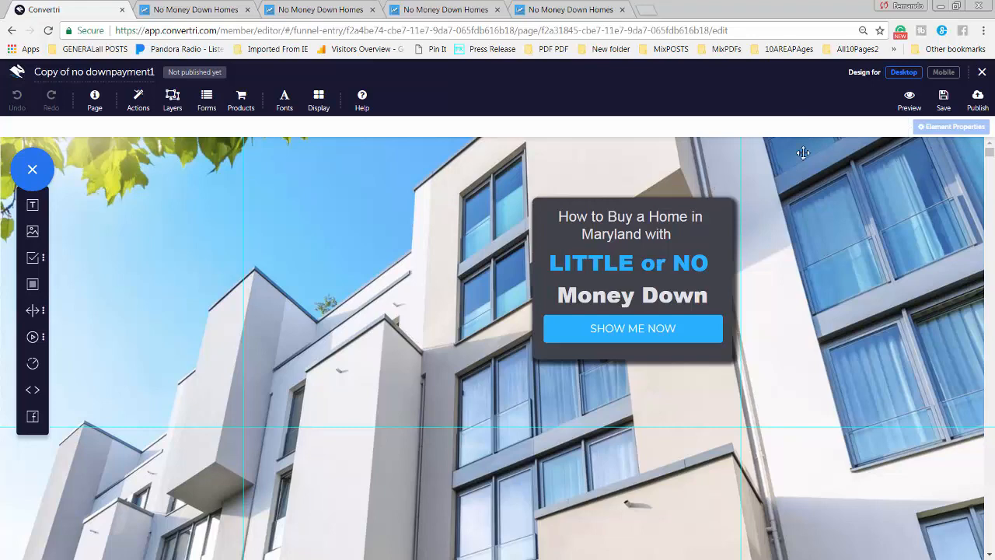
Check the page in mobile and desktop layouts and scroll through a preview
{"action": "left_click", "coordinate": [944, 72]}
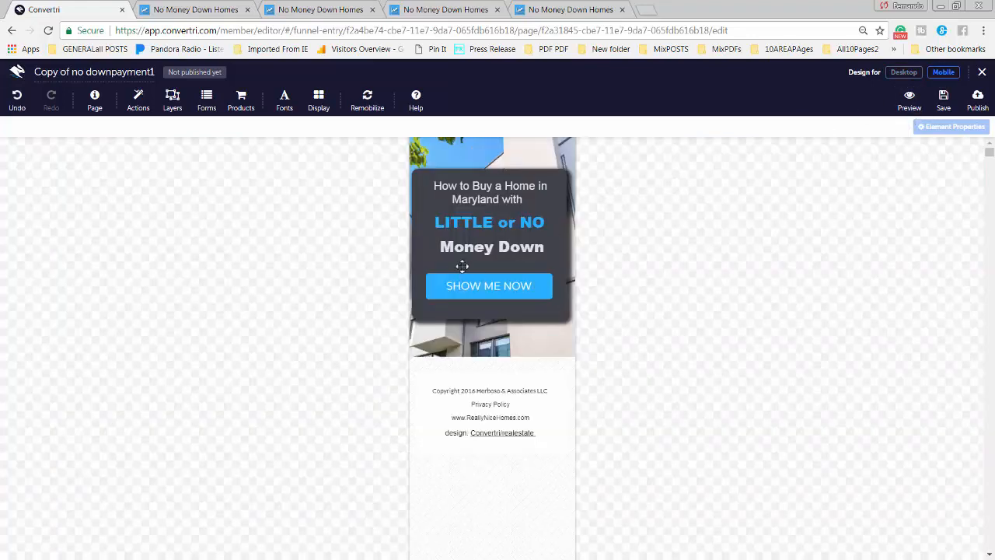
{"action": "left_click", "coordinate": [901, 73]}
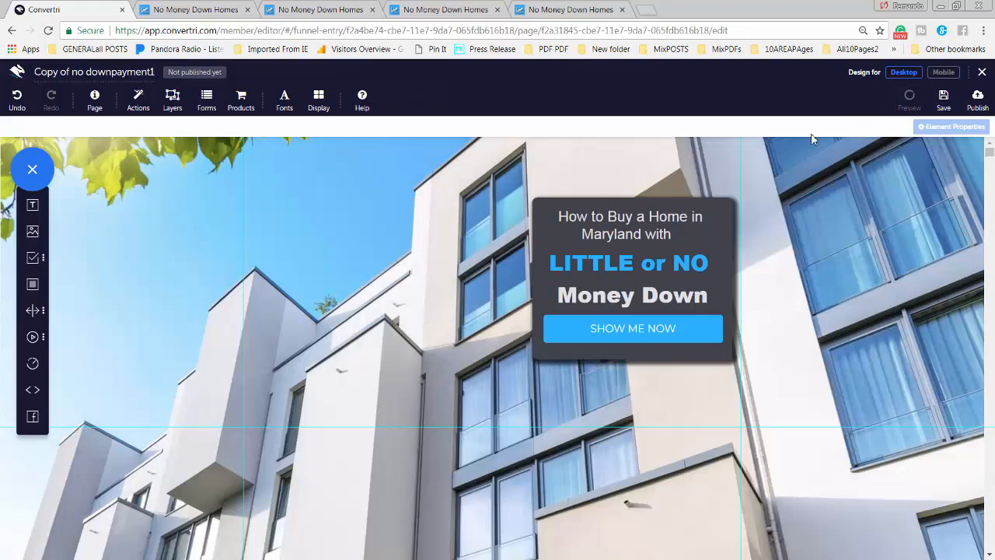
{"action": "left_click", "coordinate": [912, 107]}
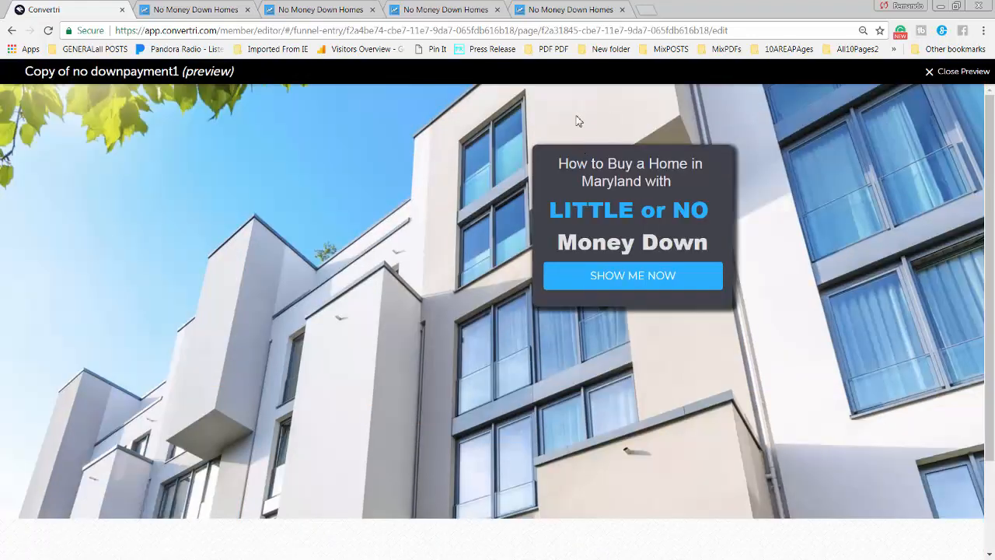
{"action": "scroll", "coordinate": [437, 295], "scroll_direction": "down", "scroll_amount": 3}
{"action": "scroll", "coordinate": [424, 257], "scroll_direction": "up", "scroll_amount": 3}
{"action": "scroll", "coordinate": [417, 263], "scroll_direction": "down", "scroll_amount": 3}
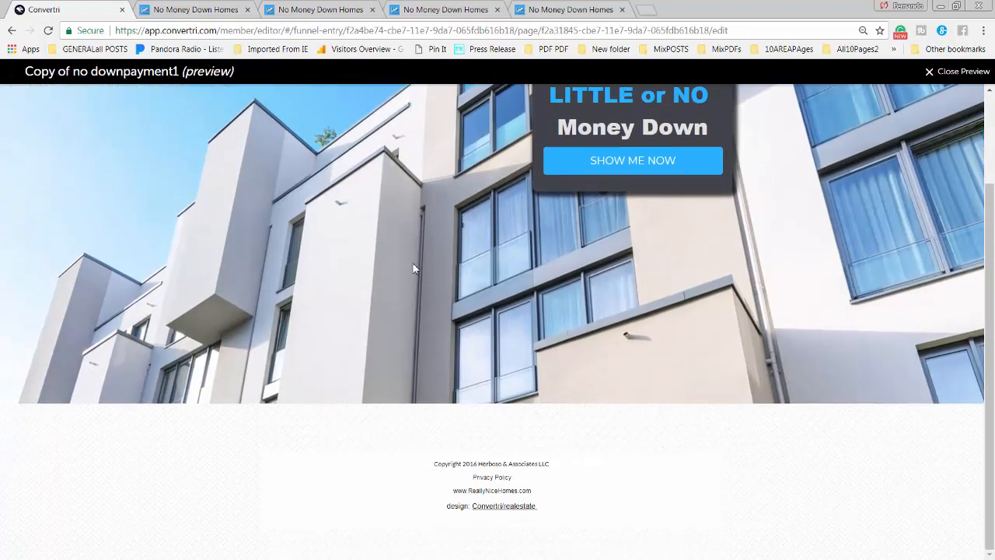
{"action": "scroll", "coordinate": [416, 268], "scroll_direction": "up", "scroll_amount": 3}
{"action": "left_click", "coordinate": [931, 71]}
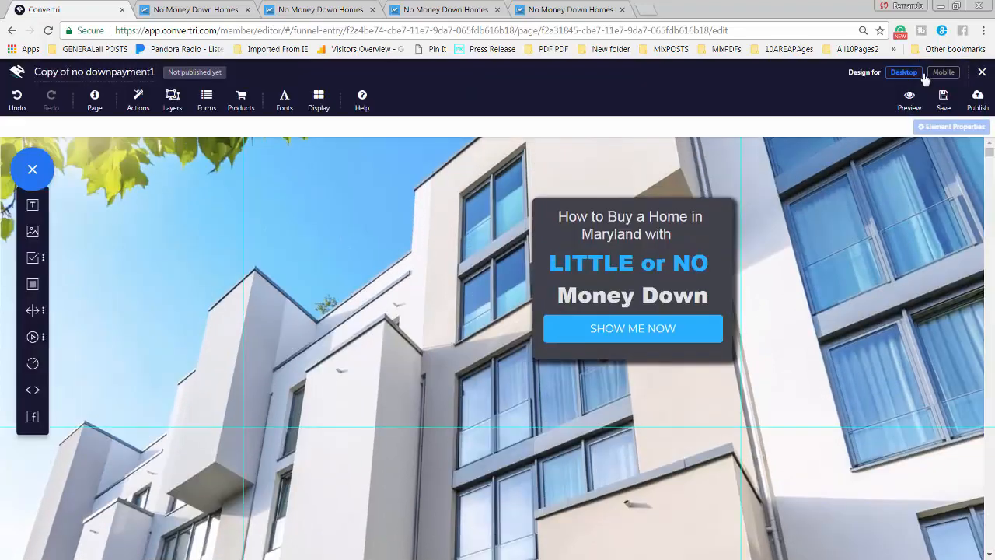
Publish the page at path nd1 and open the live page
{"action": "left_click", "coordinate": [977, 103]}
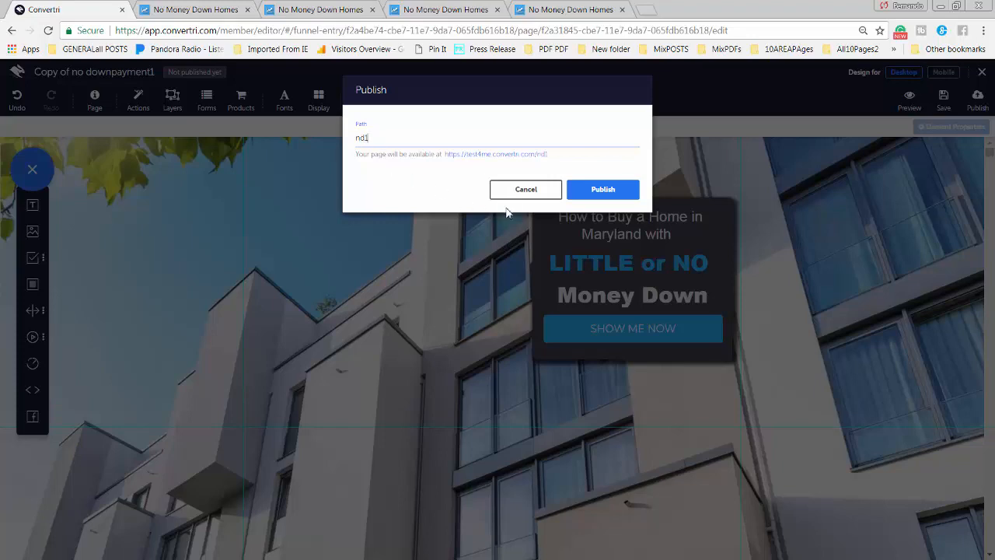
{"action": "left_click", "coordinate": [585, 190]}
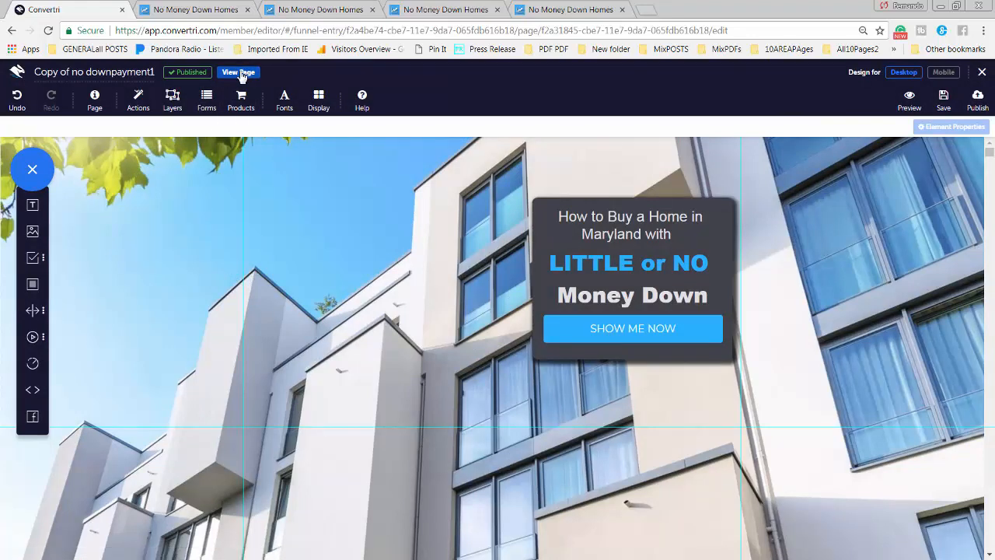
{"action": "left_click", "coordinate": [238, 77]}
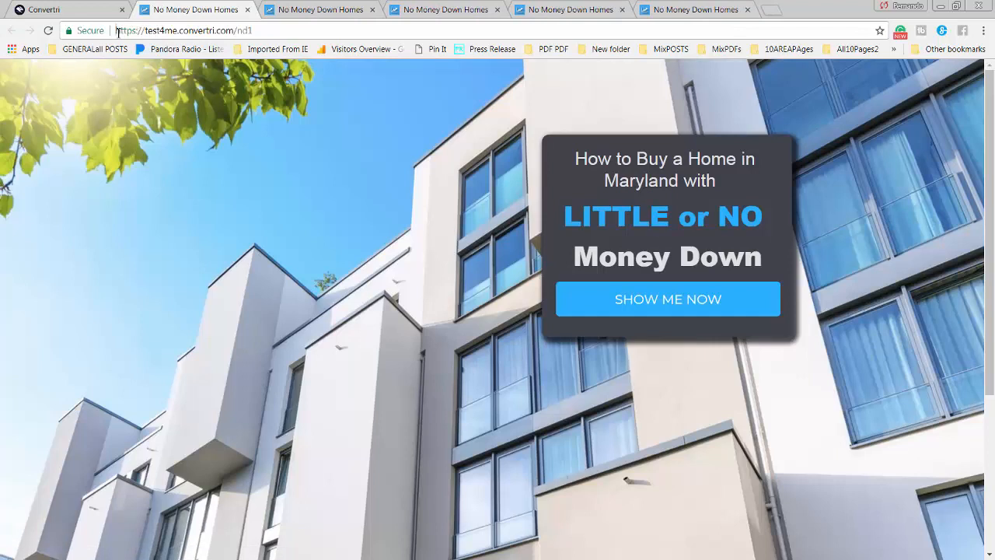
Inspect the live nd1 page's web address, then return to the Convertri editor
{"action": "left_click_drag", "start_coordinate": [117, 30], "coordinate": [280, 29]}
{"action": "left_click", "coordinate": [271, 30]}
{"action": "left_click", "coordinate": [81, 10]}
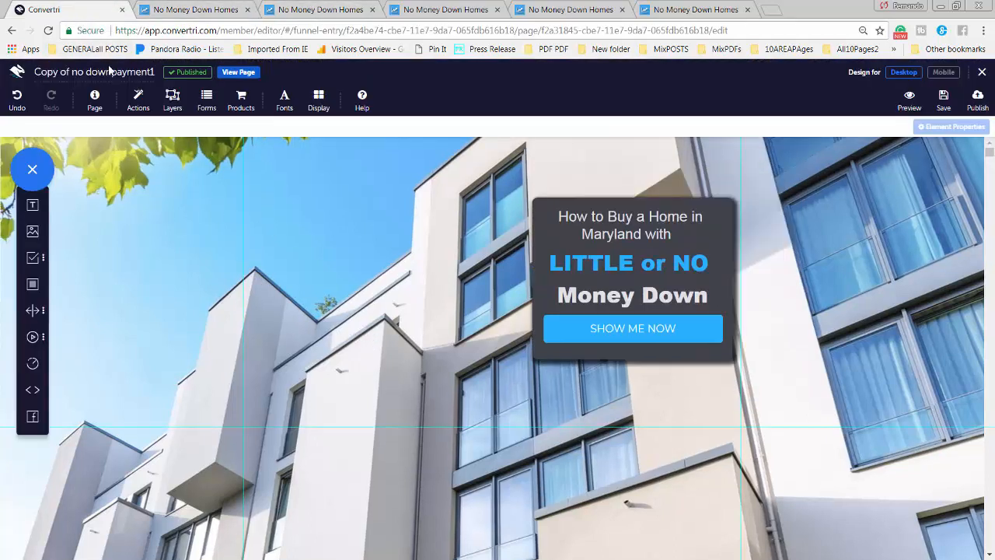
Close the four leftover No Money Down Homes tabs and return to the funnel overview
{"action": "left_click", "coordinate": [373, 10]}
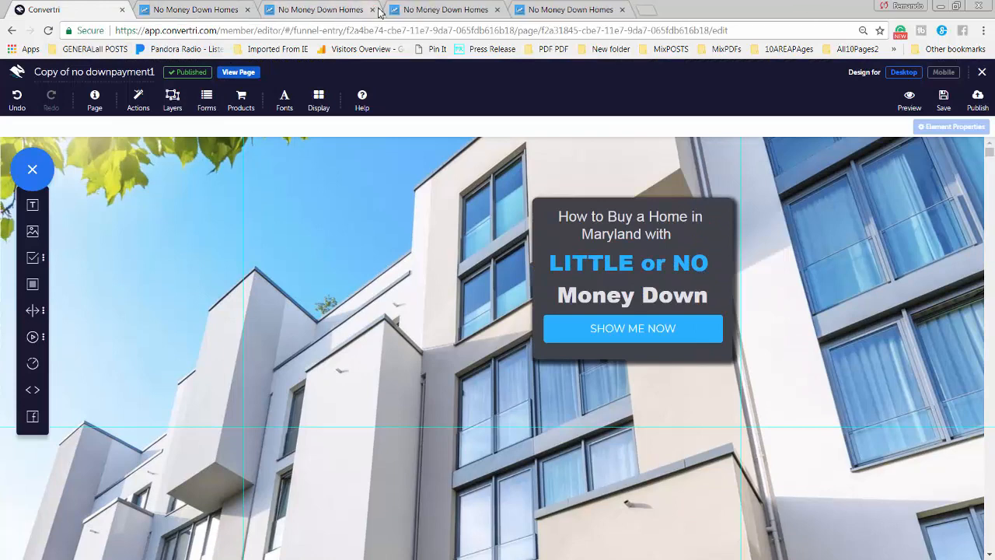
{"action": "left_click", "coordinate": [373, 10]}
{"action": "left_click", "coordinate": [373, 10]}
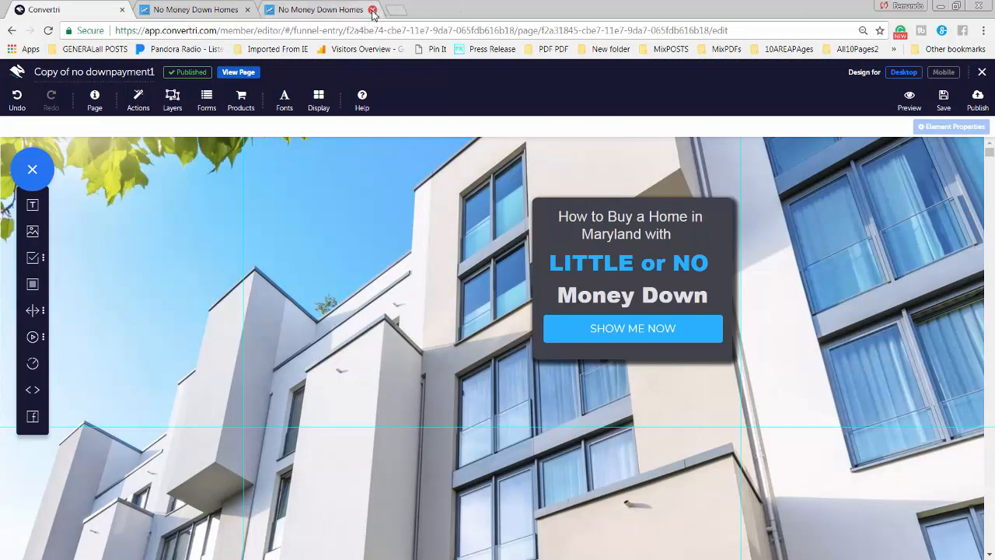
{"action": "left_click", "coordinate": [330, 10]}
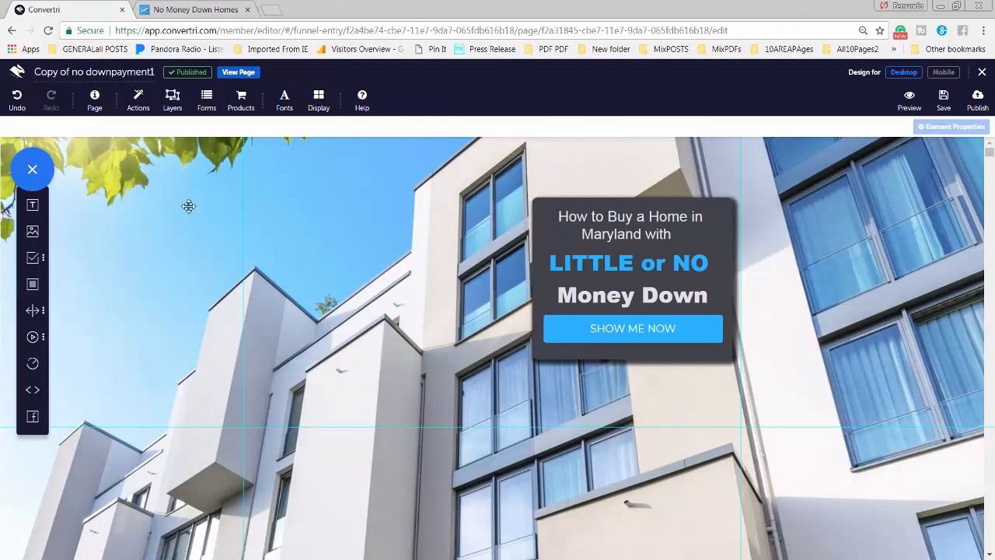
{"action": "left_click", "coordinate": [12, 30]}
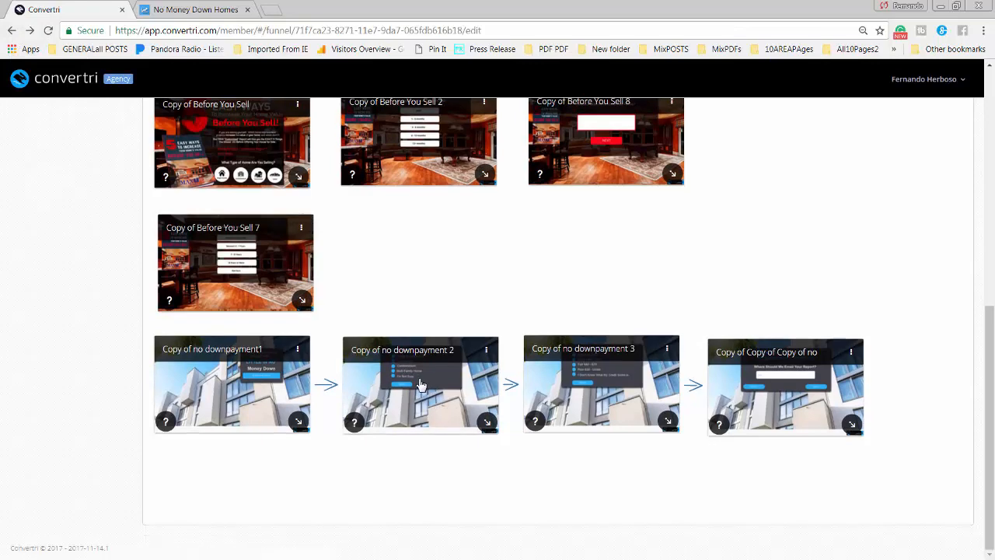
Preview Copy of no downpayment 2's property-type page and check its mobile layout
{"action": "left_click", "coordinate": [420, 385]}
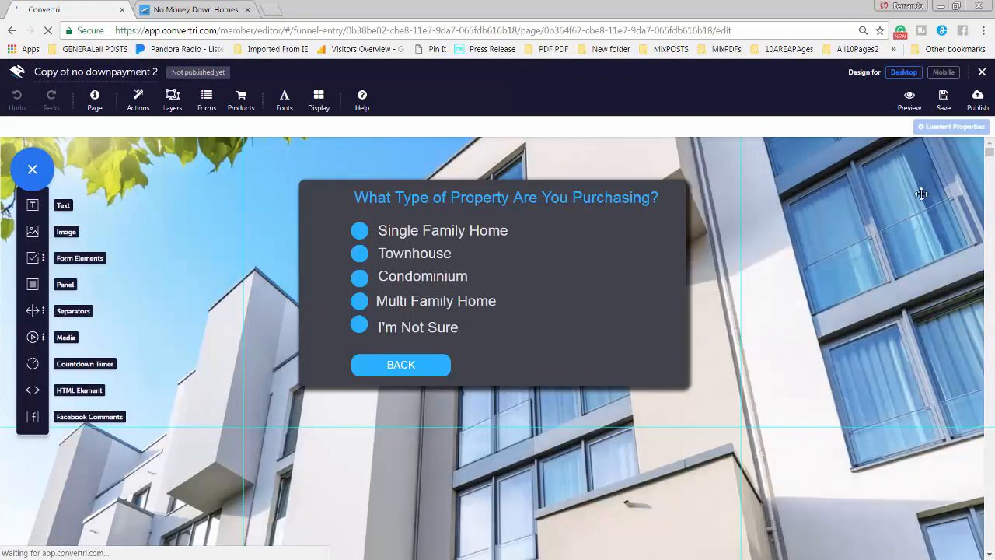
{"action": "left_click", "coordinate": [909, 102]}
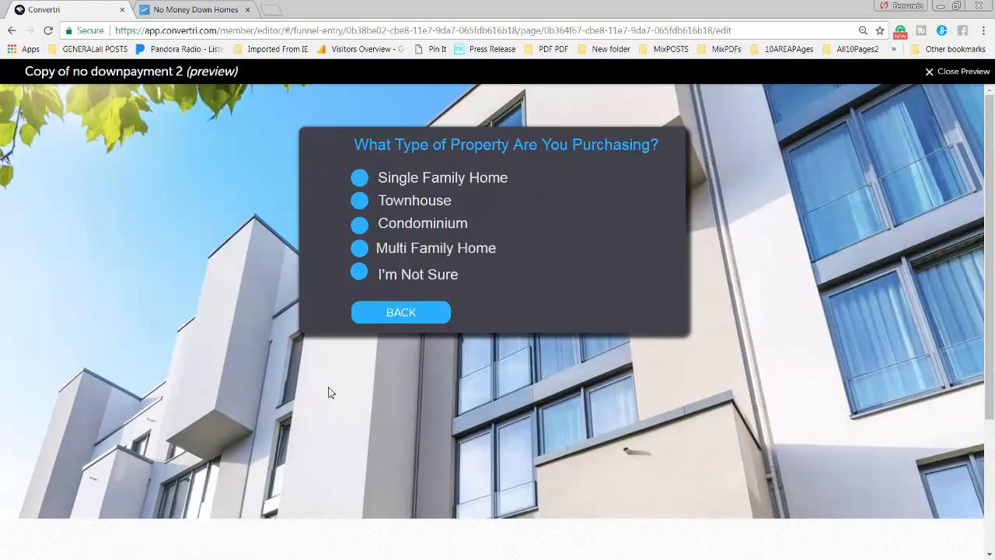
{"action": "left_click", "coordinate": [956, 71]}
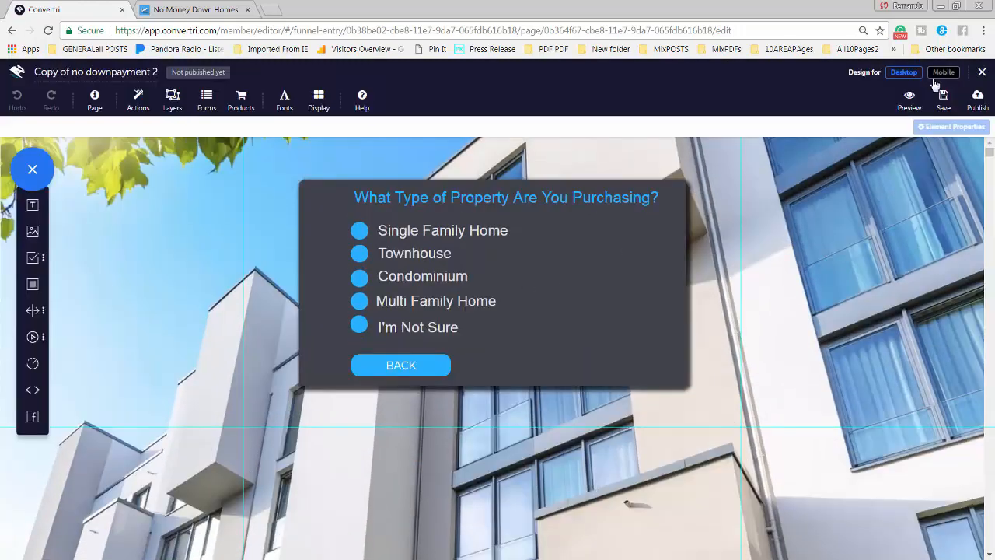
{"action": "left_click", "coordinate": [943, 72]}
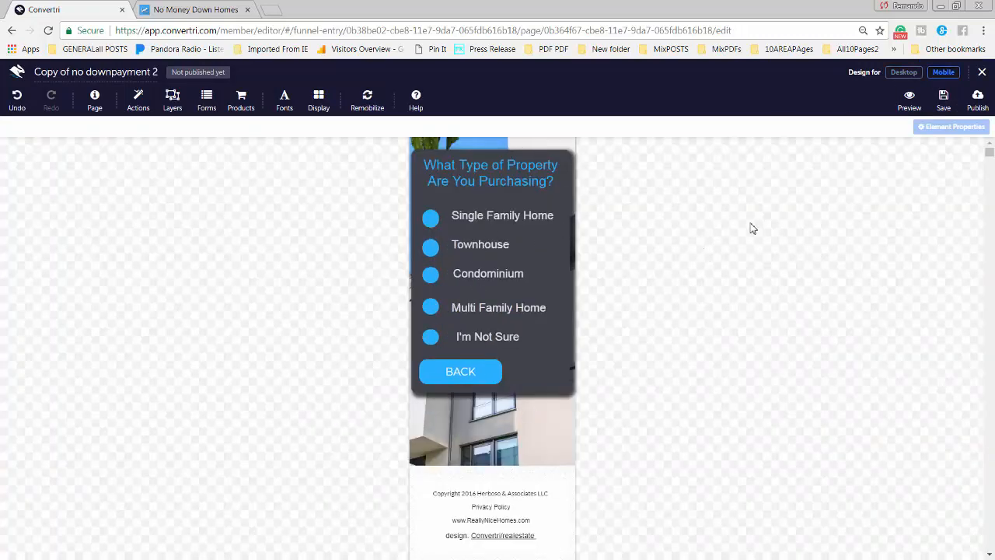
{"action": "left_click", "coordinate": [983, 73]}
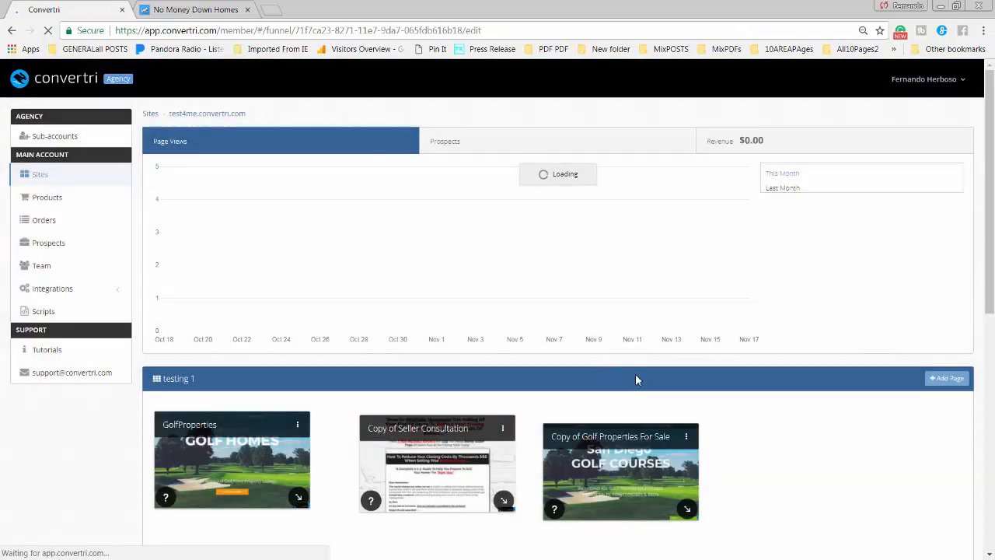
Reopen Copy of no downpayment 2 and publish it at path nd2
{"action": "scroll", "coordinate": [571, 412], "scroll_direction": "down", "scroll_amount": 6}
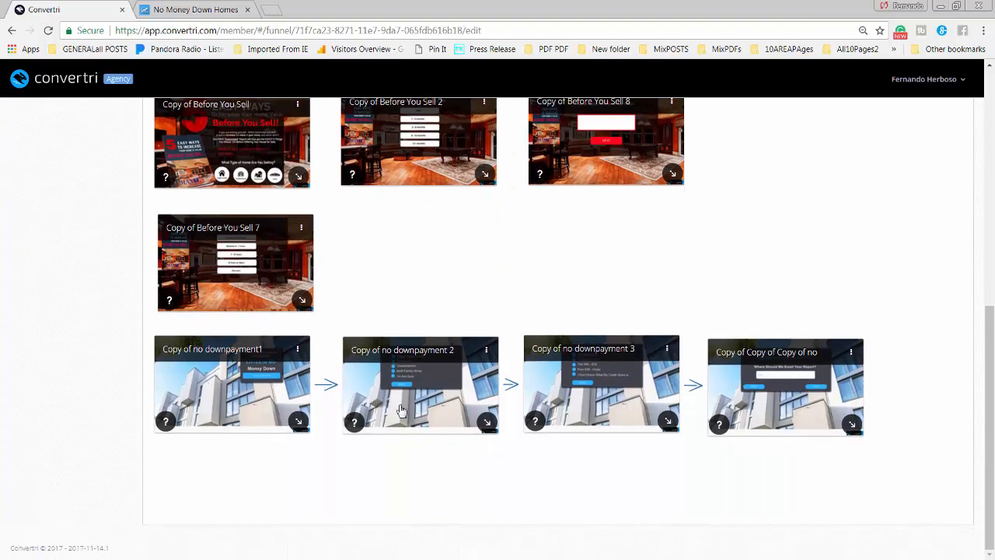
{"action": "left_click", "coordinate": [401, 411]}
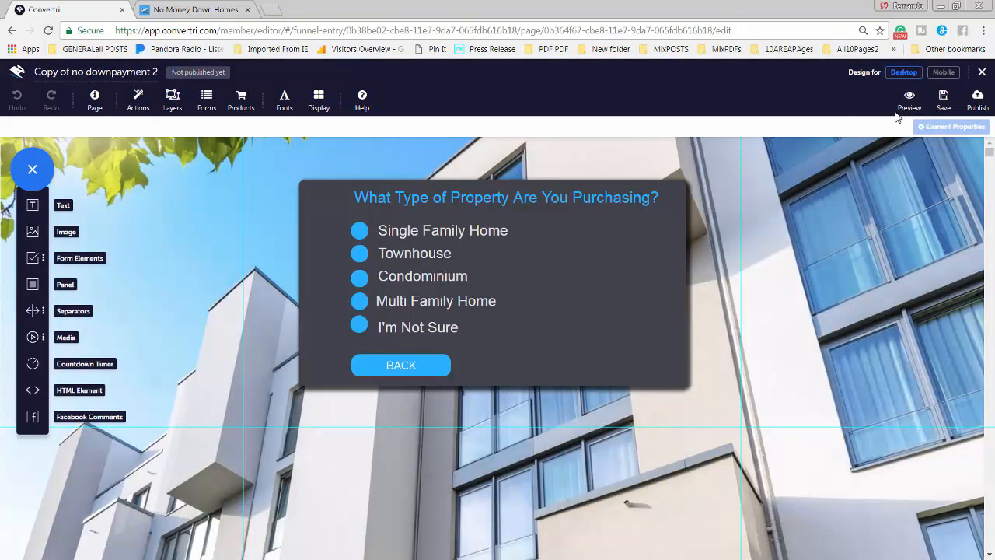
{"action": "left_click", "coordinate": [977, 100]}
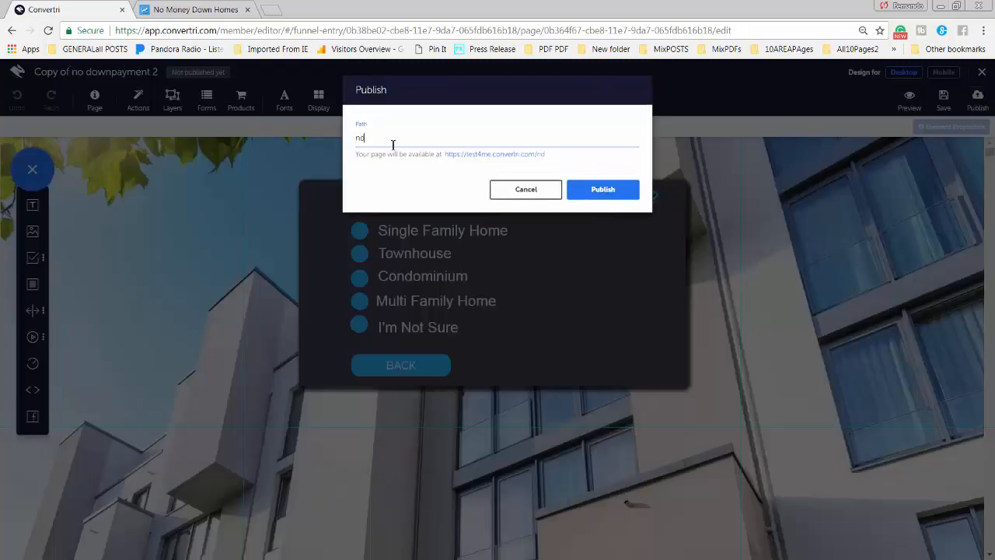
{"action": "left_click", "coordinate": [610, 191]}
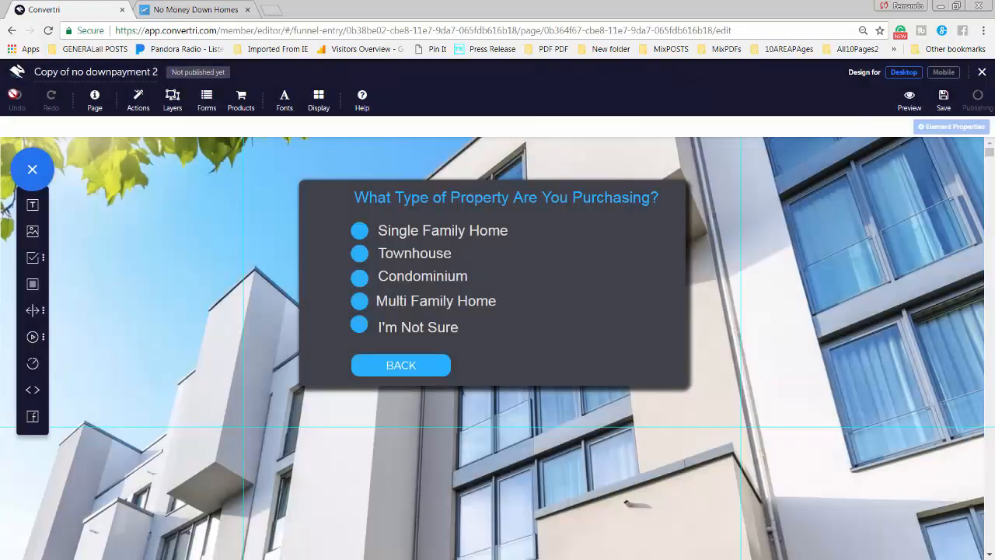
{"action": "left_click", "coordinate": [17, 79]}
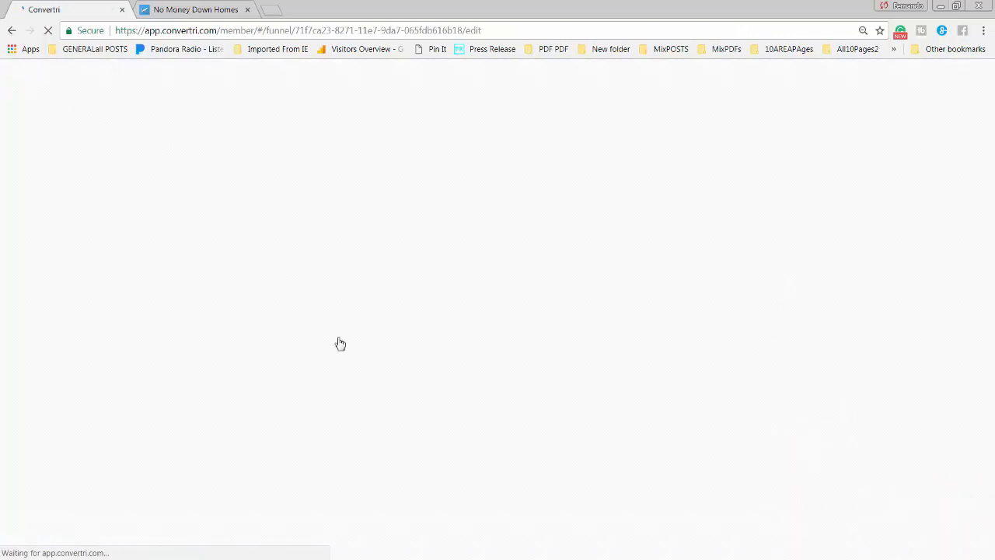
{"action": "scroll", "coordinate": [585, 424], "scroll_direction": "down", "scroll_amount": 5}
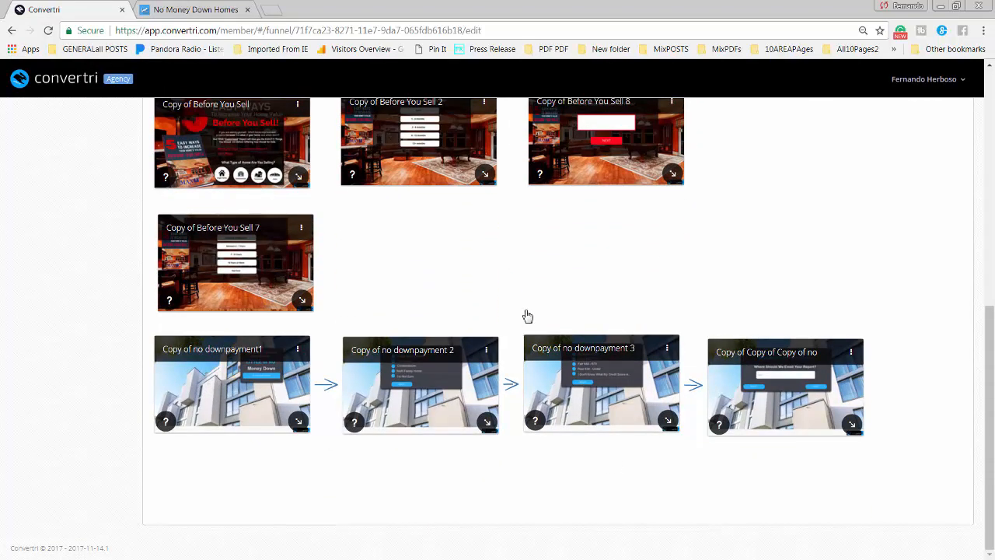
Open Copy of no downpayment 3 and check its credit score page on mobile and desktop
{"action": "left_click", "coordinate": [583, 377]}
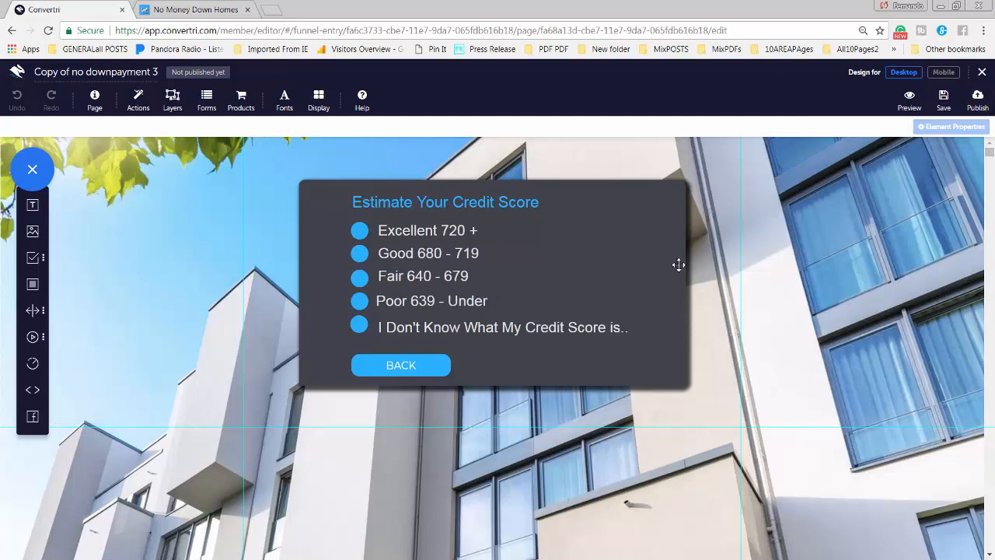
{"action": "left_click", "coordinate": [944, 73]}
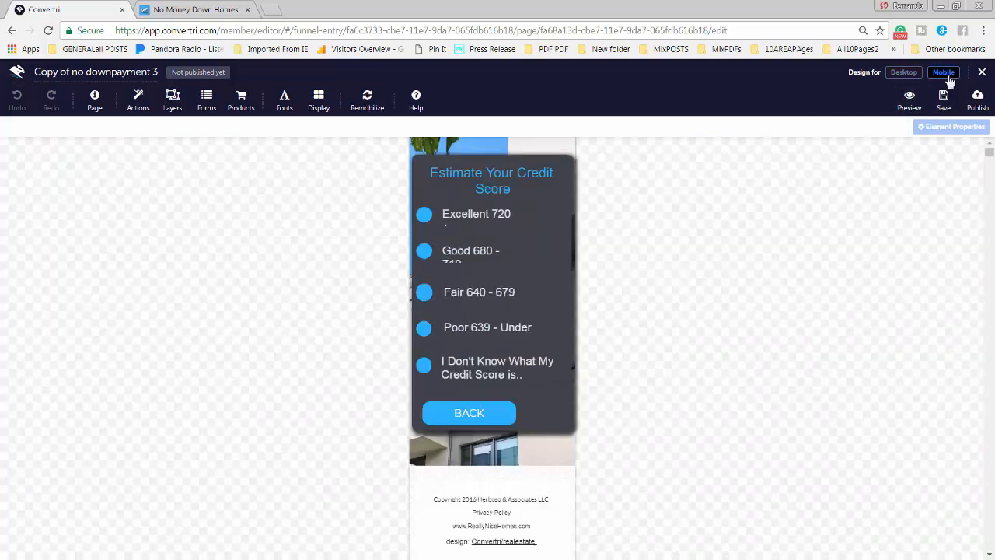
{"action": "left_click", "coordinate": [904, 73]}
Publish the credit score page at nd3, open it live, and return to the funnel
{"action": "left_click", "coordinate": [977, 102]}
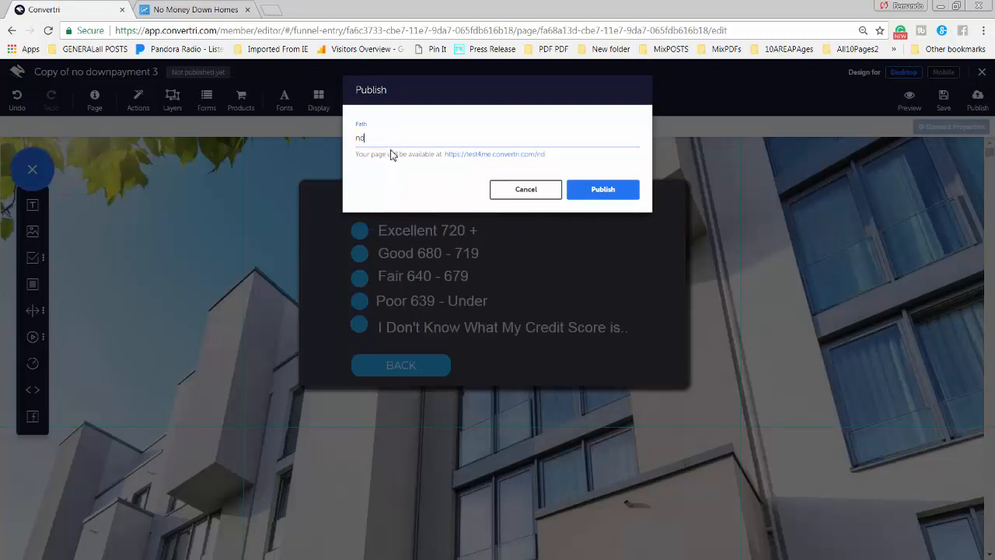
{"action": "left_click", "coordinate": [615, 191]}
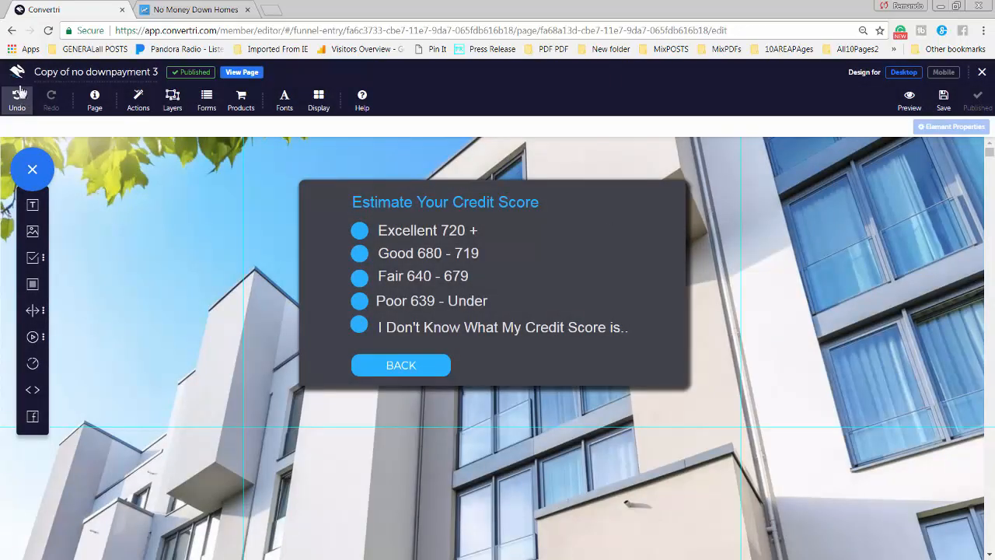
{"action": "left_click", "coordinate": [239, 71]}
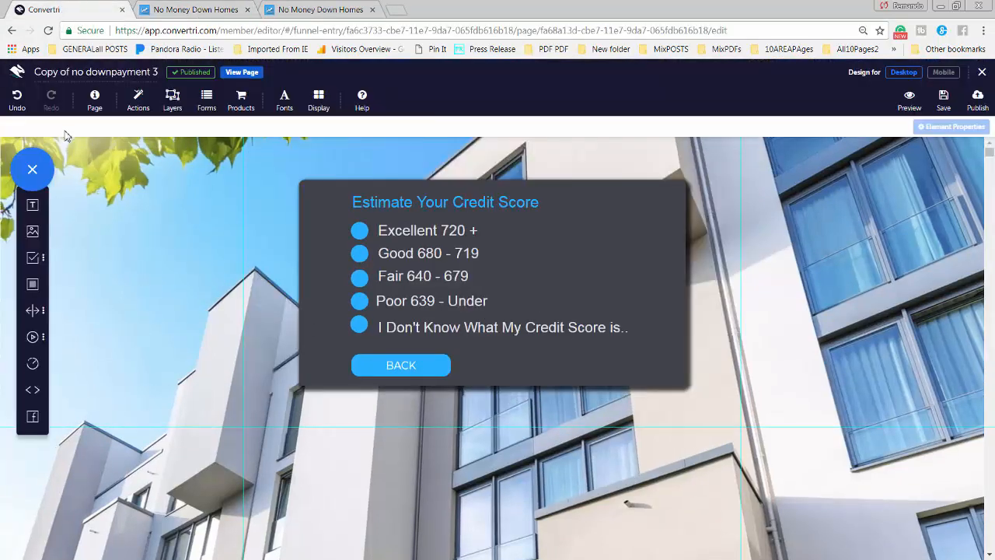
{"action": "left_click", "coordinate": [18, 77]}
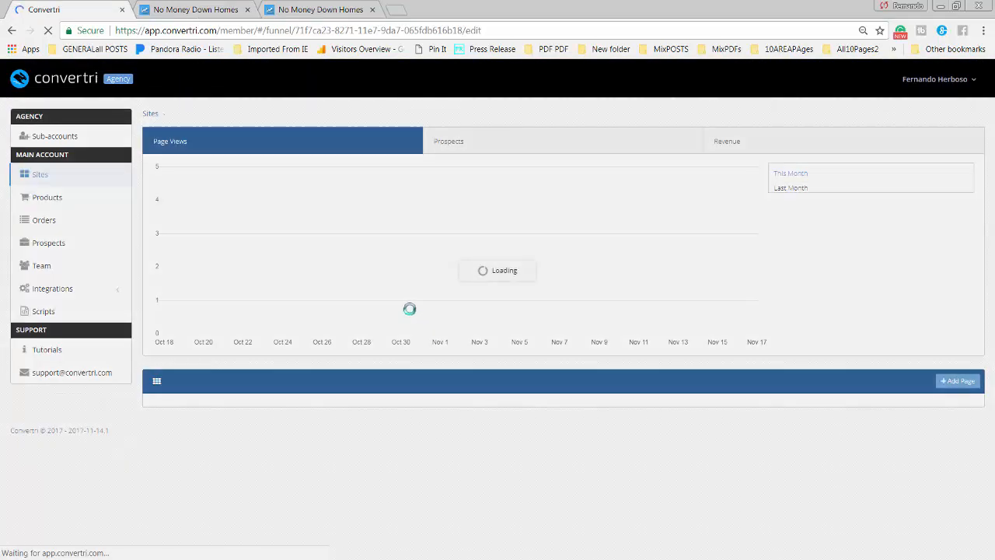
Publish the Copy of Copy of Copy of no downpayment 6 email page at nd4 and view it live
{"action": "scroll", "coordinate": [381, 473], "scroll_direction": "down", "scroll_amount": 3}
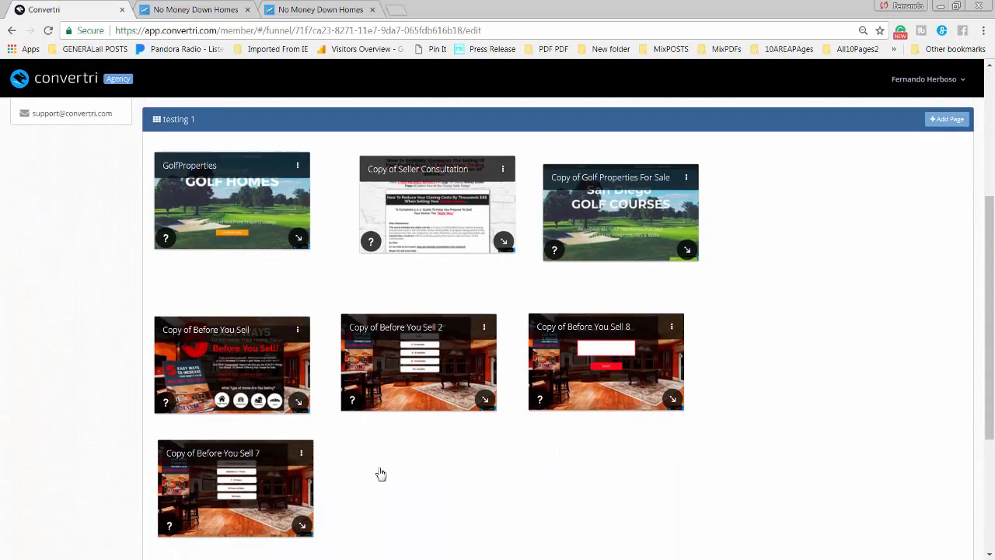
{"action": "scroll", "coordinate": [381, 473], "scroll_direction": "down", "scroll_amount": 3}
{"action": "left_click", "coordinate": [768, 354]}
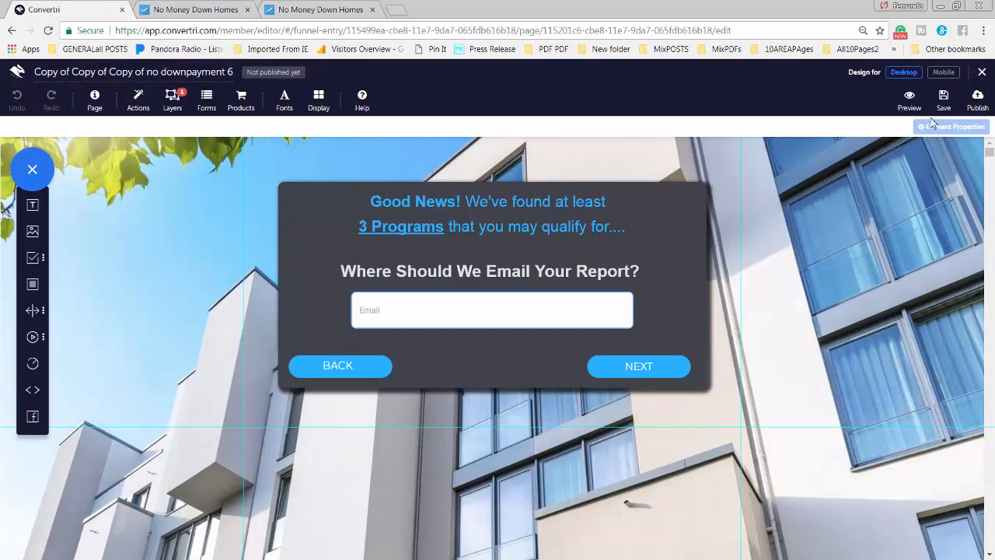
{"action": "left_click", "coordinate": [977, 97]}
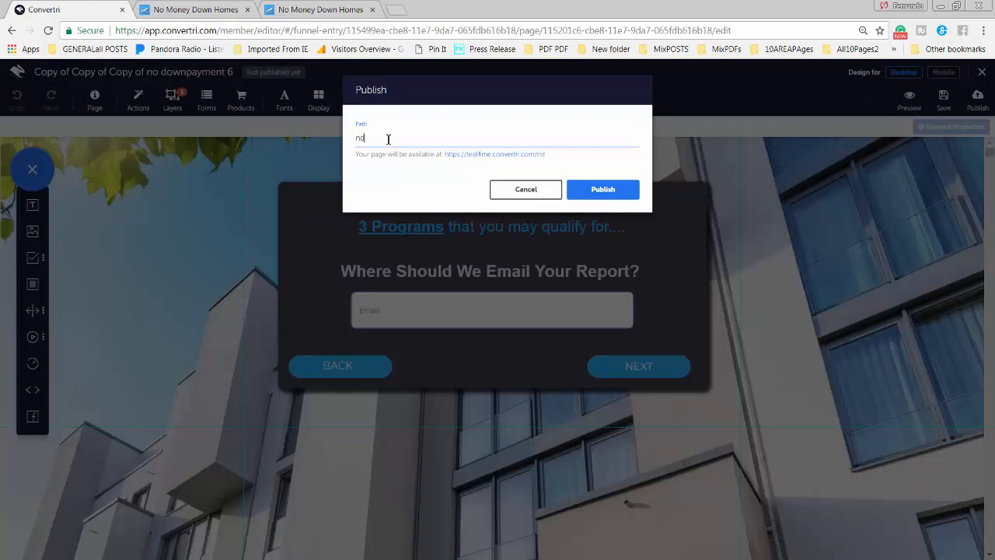
{"action": "left_click", "coordinate": [593, 190]}
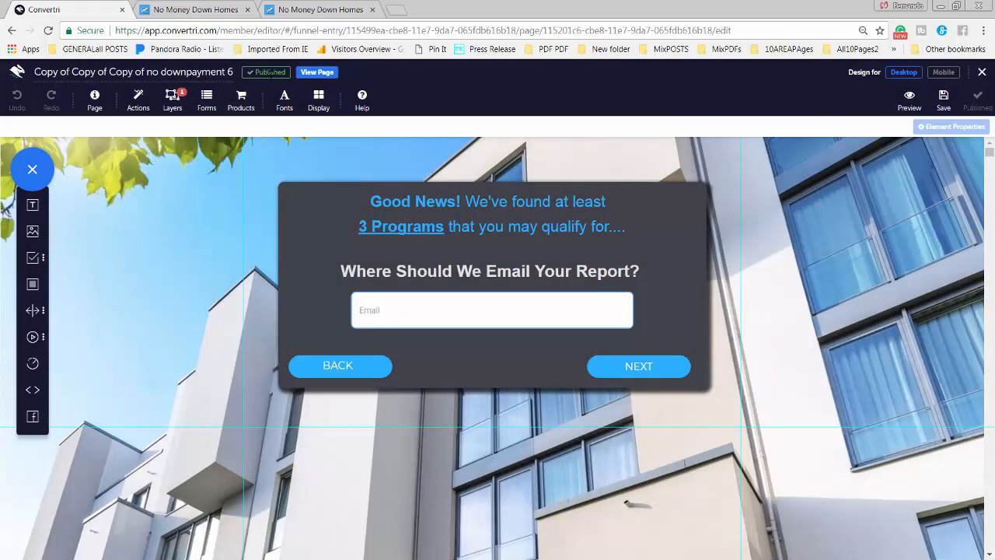
{"action": "left_click", "coordinate": [317, 72]}
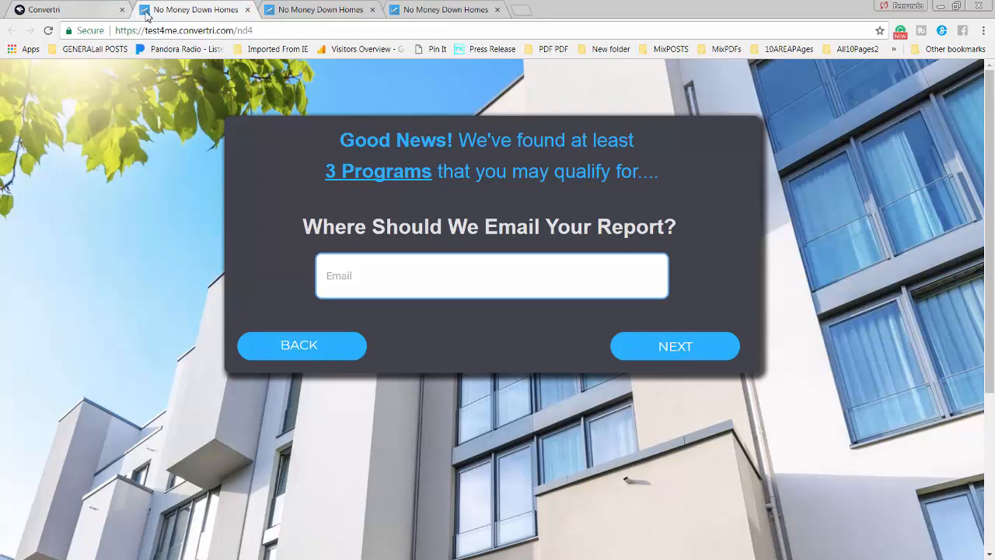
Review the published nd1 and nd3 pages in their tabs, moving the nd1 tab forward
{"action": "left_click", "coordinate": [85, 11]}
{"action": "left_click", "coordinate": [191, 13]}
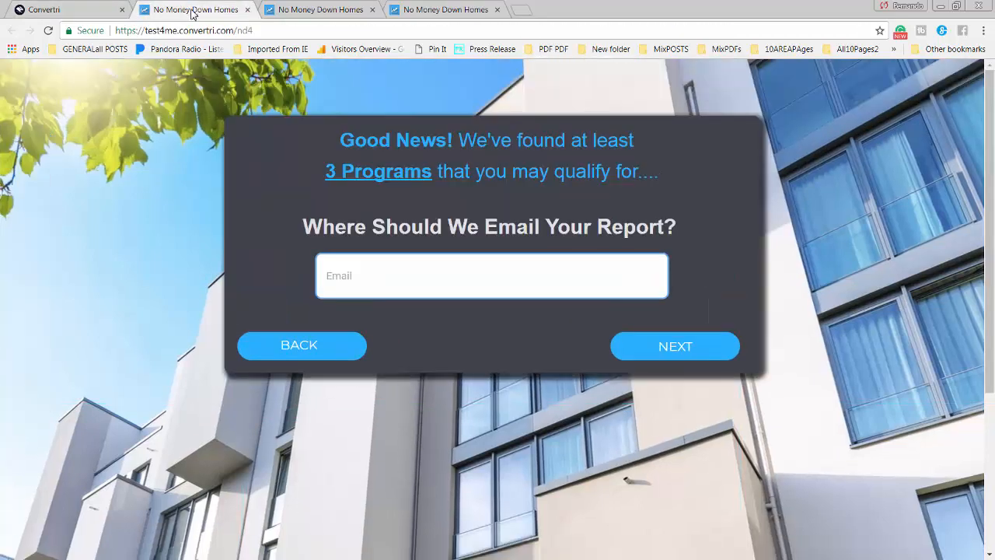
{"action": "left_click", "coordinate": [329, 11]}
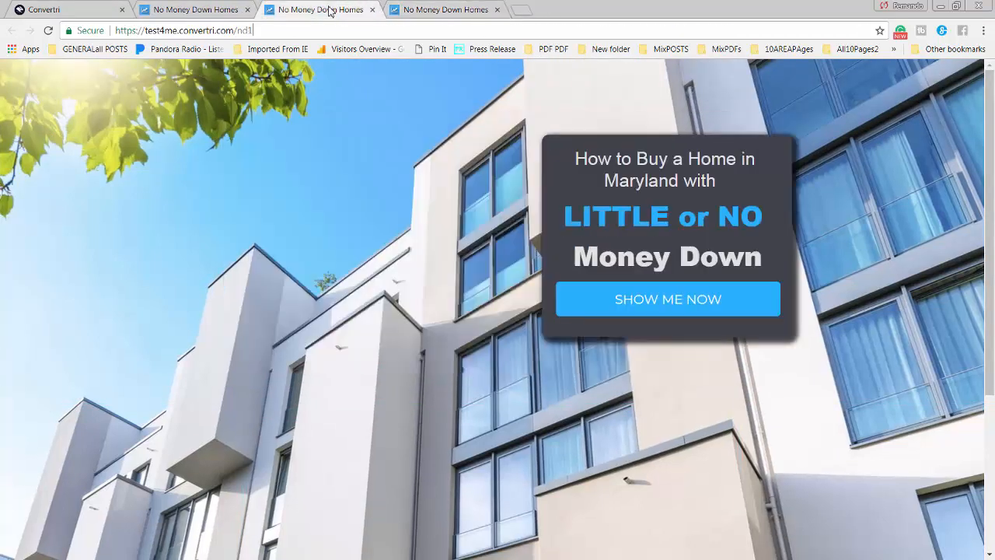
{"action": "left_click_drag", "start_coordinate": [325, 15], "coordinate": [212, 19]}
{"action": "left_click", "coordinate": [294, 14]}
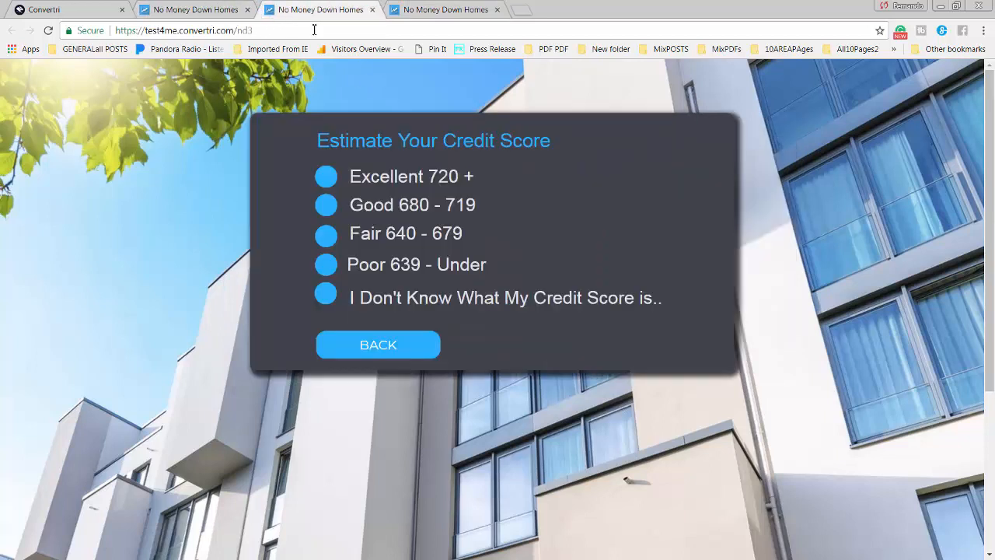
{"action": "left_click", "coordinate": [73, 10]}
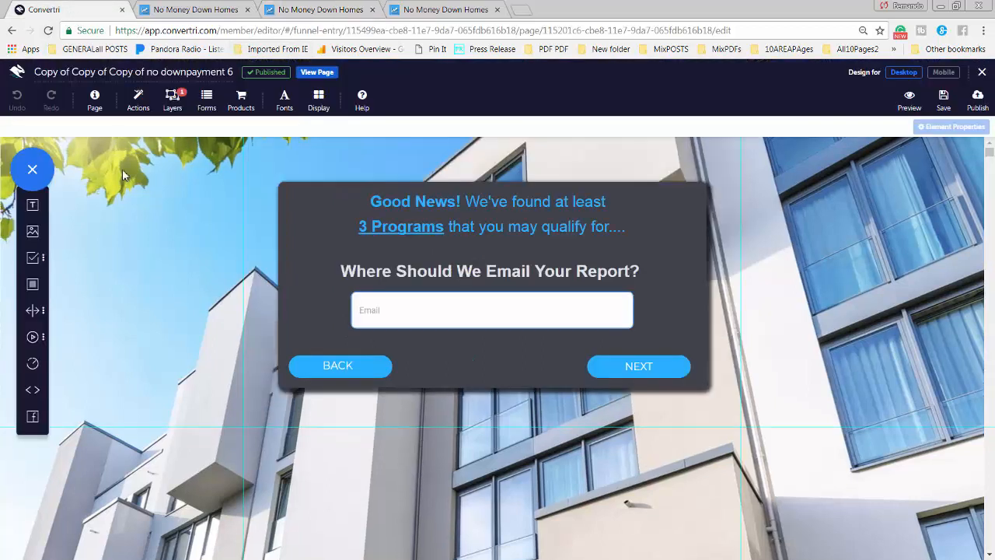
Reopen Copy of no downpayment 2, open its live nd2 page, and check all four published tabs
{"action": "left_click", "coordinate": [11, 34]}
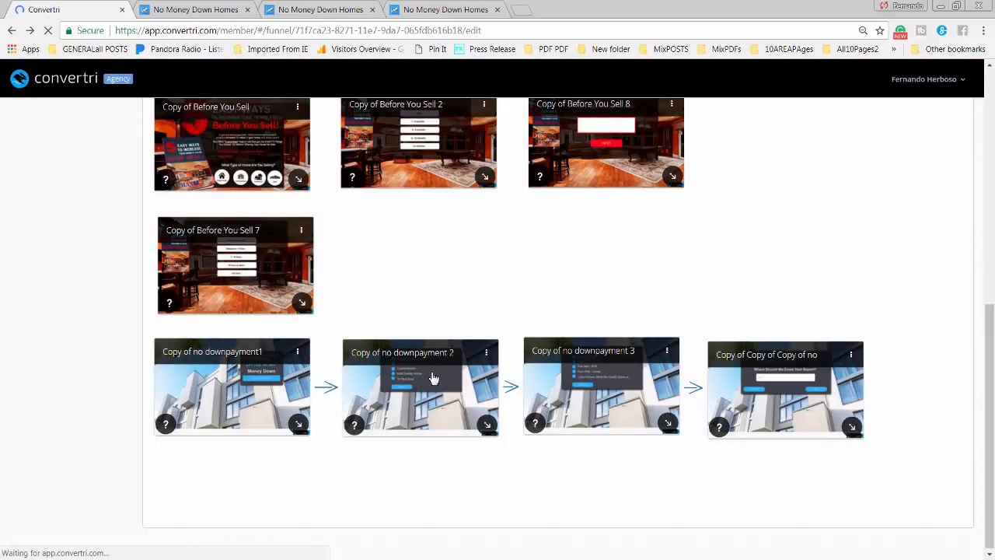
{"action": "left_click", "coordinate": [433, 378]}
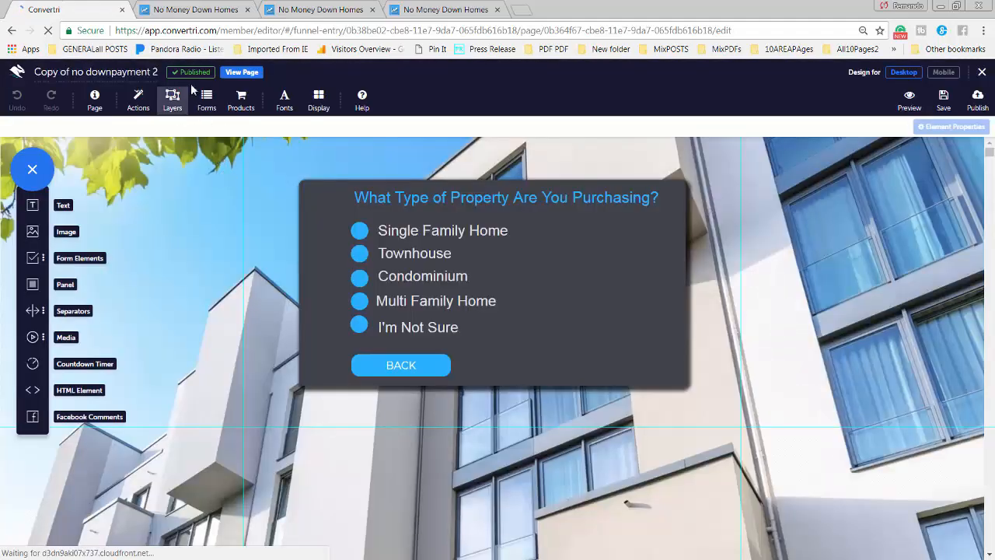
{"action": "left_click", "coordinate": [238, 73]}
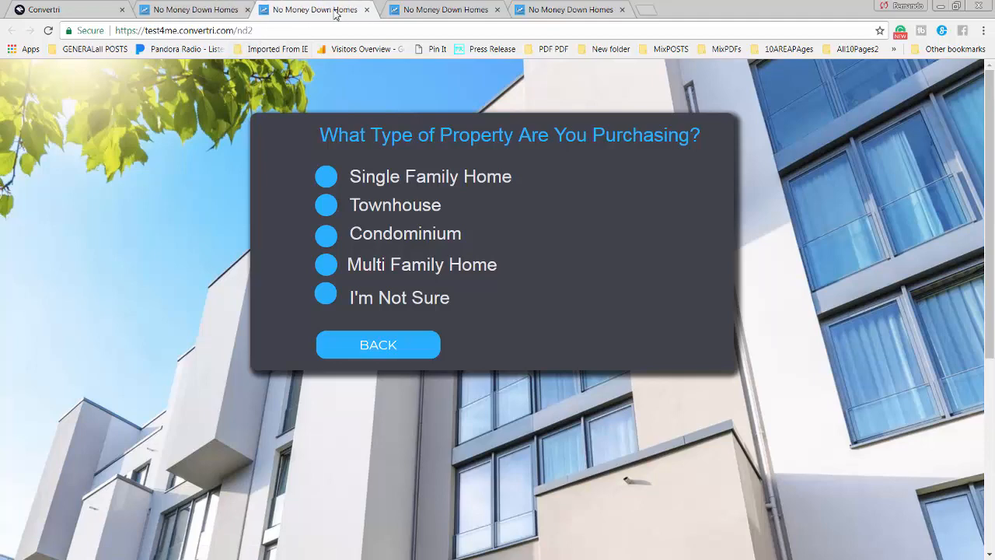
{"action": "left_click", "coordinate": [212, 11]}
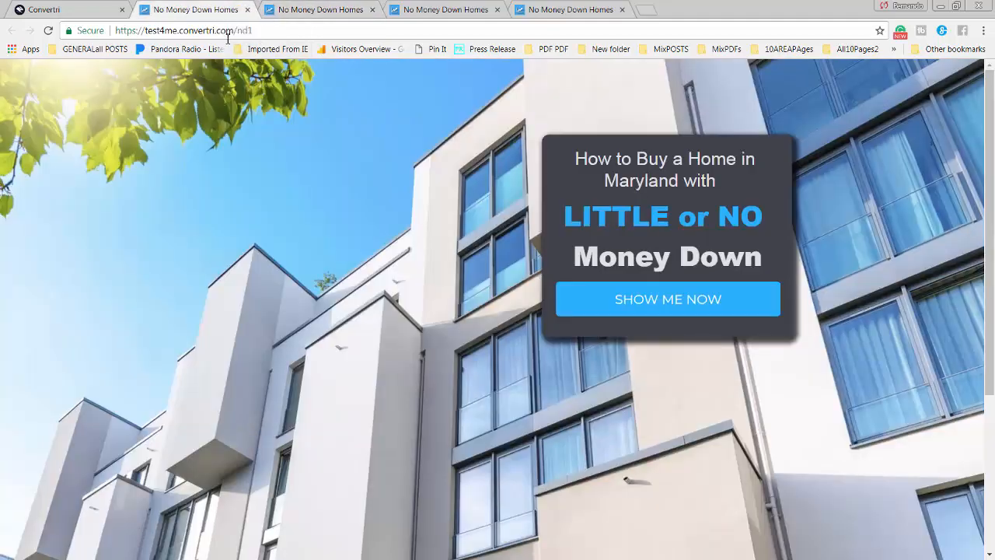
{"action": "left_click", "coordinate": [321, 11]}
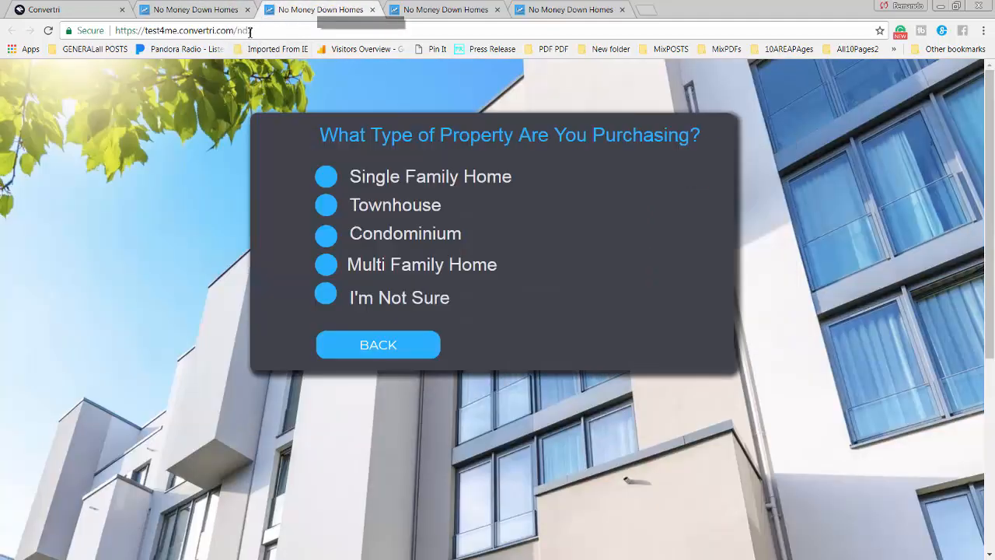
{"action": "left_click", "coordinate": [455, 11]}
{"action": "left_click", "coordinate": [566, 12]}
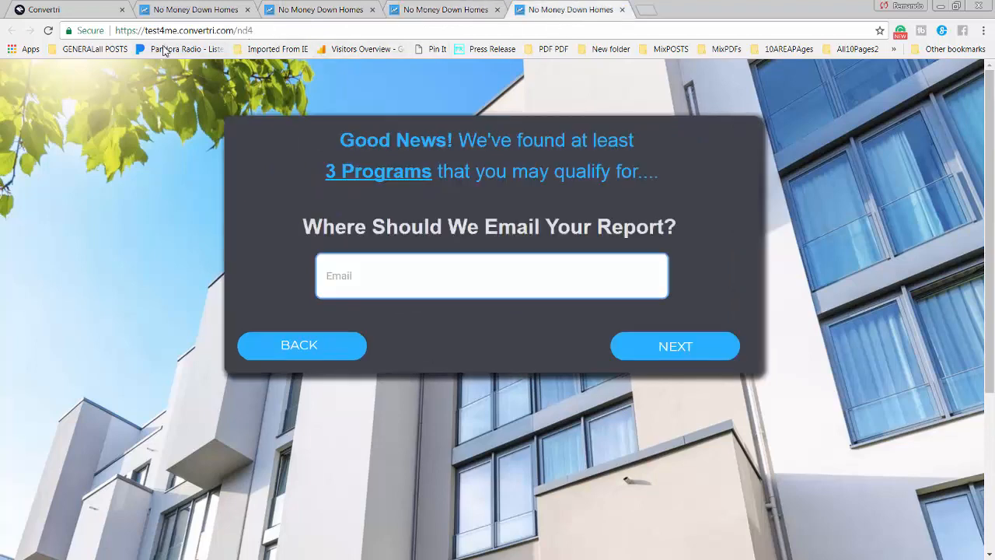
{"action": "left_click", "coordinate": [75, 15]}
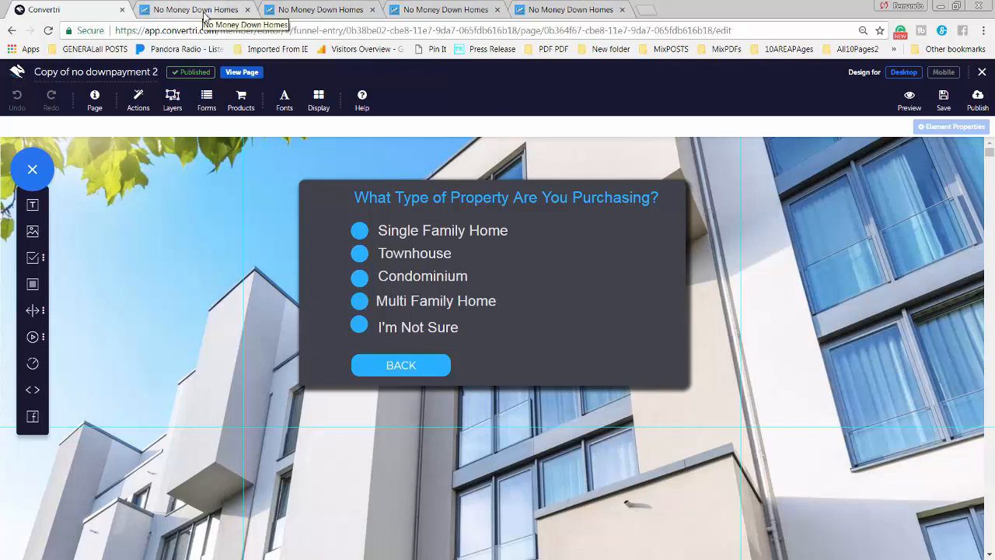
Copy the published nd2 page's web address
{"action": "left_click", "coordinate": [313, 12]}
{"action": "left_click", "coordinate": [248, 32]}
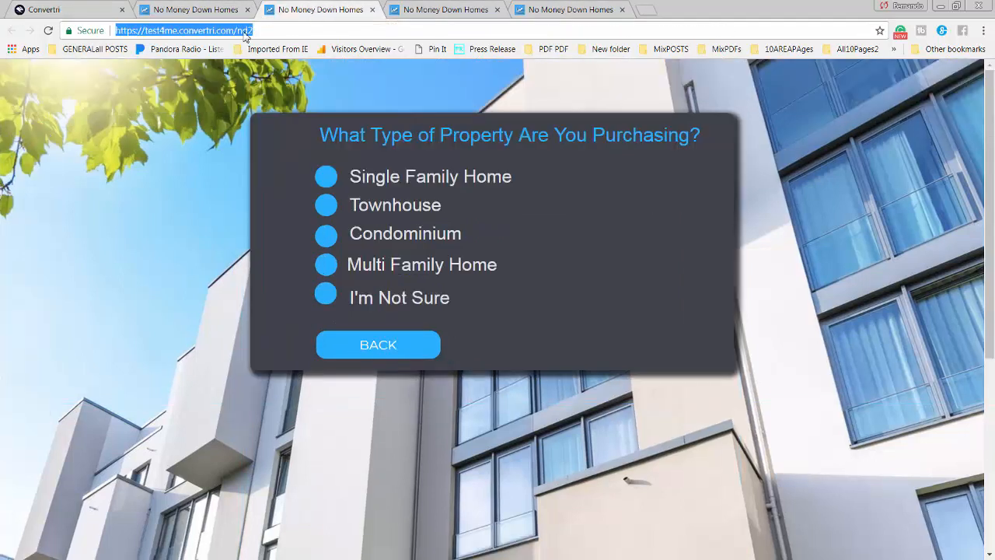
{"action": "right_click", "coordinate": [246, 37]}
{"action": "left_click", "coordinate": [281, 81]}
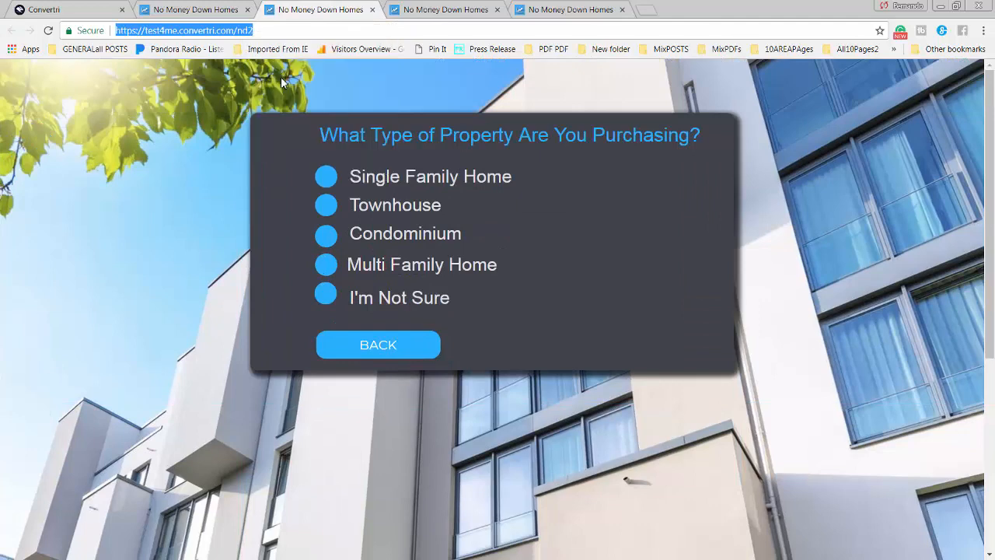
Glance over the nd1 and nd2 tabs, then leave the editor for the funnel overview
{"action": "left_click", "coordinate": [212, 11]}
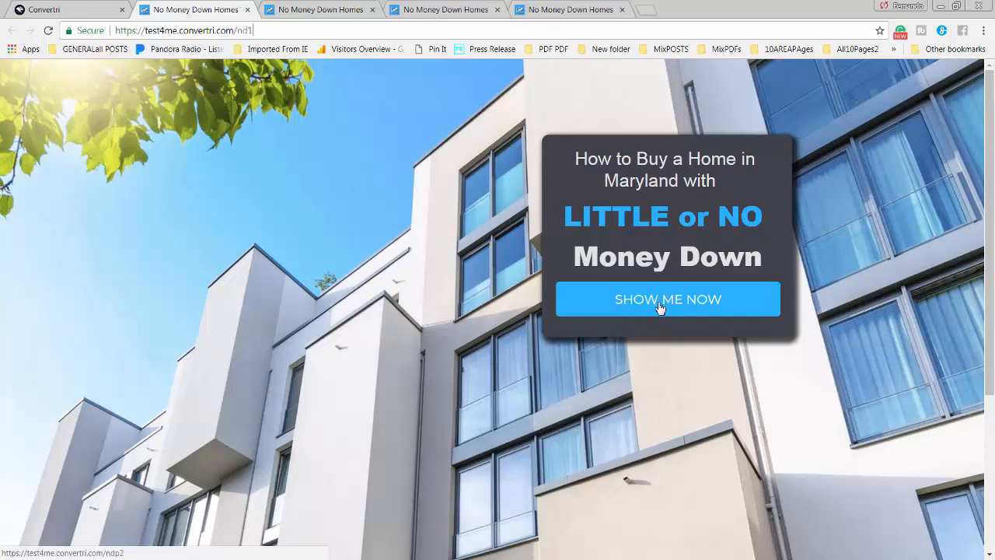
{"action": "left_click", "coordinate": [316, 11]}
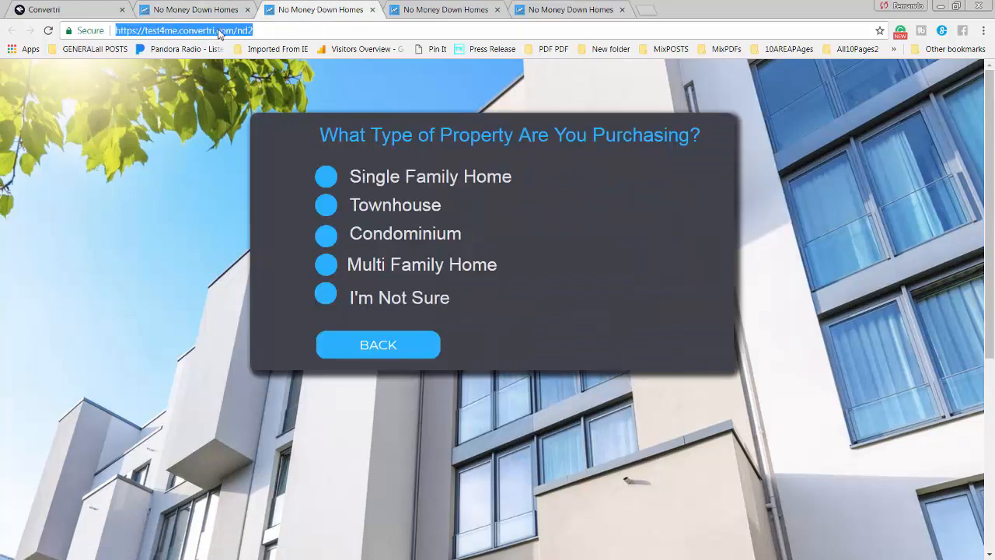
{"action": "left_click", "coordinate": [56, 13]}
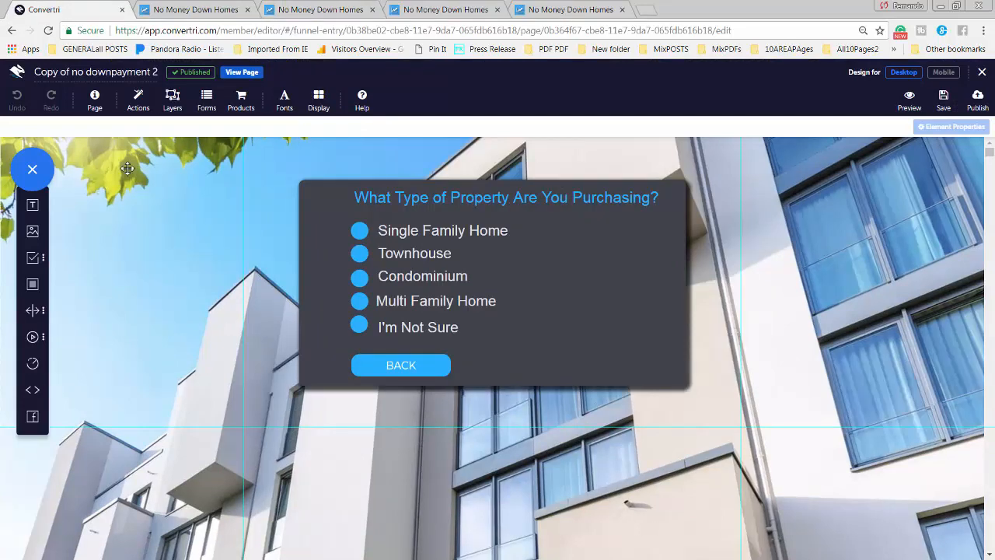
{"action": "left_click", "coordinate": [18, 75]}
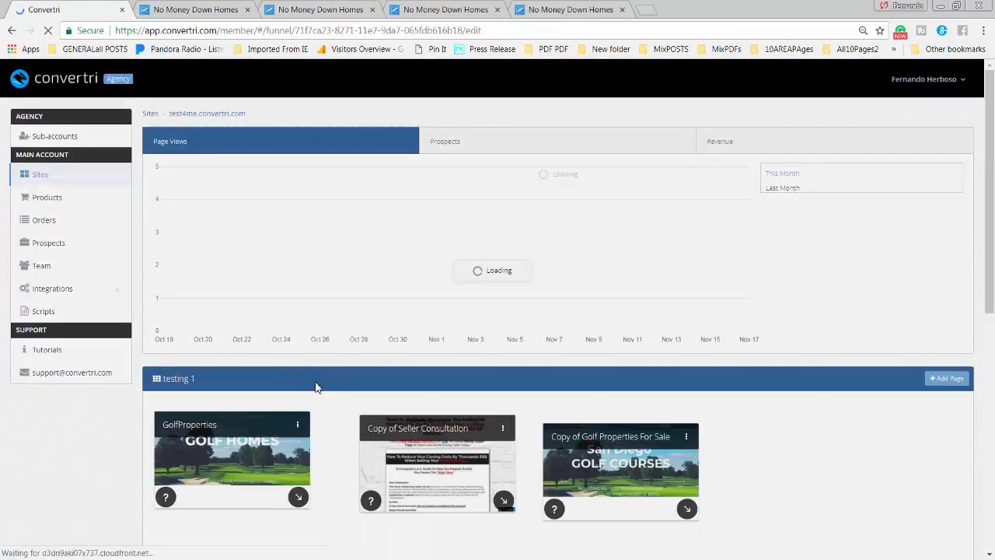
On Copy of no downpayment1, set SHOW ME NOW's link to the pasted nd2 address and save
{"action": "scroll", "coordinate": [317, 387], "scroll_direction": "down", "scroll_amount": 6}
{"action": "left_click", "coordinate": [204, 395]}
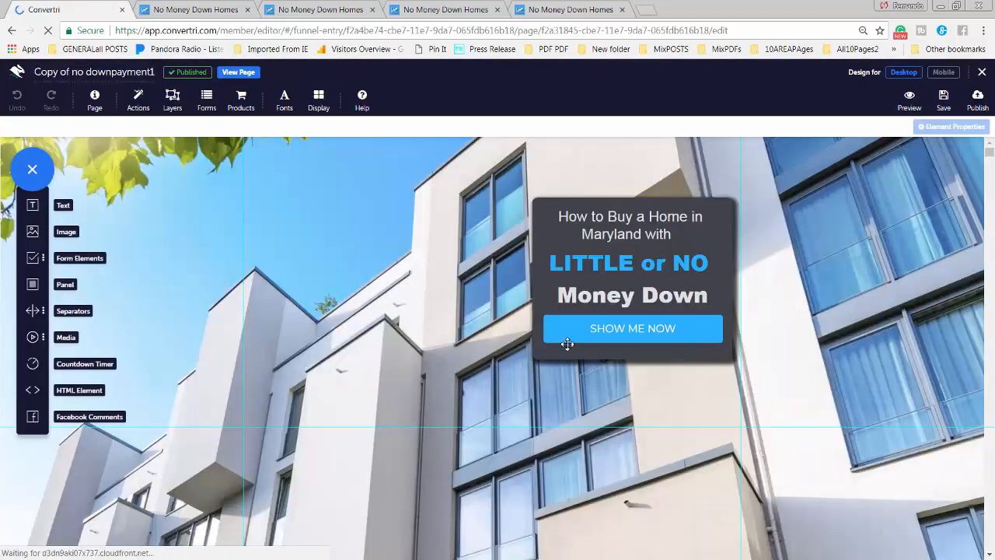
{"action": "left_click", "coordinate": [567, 343]}
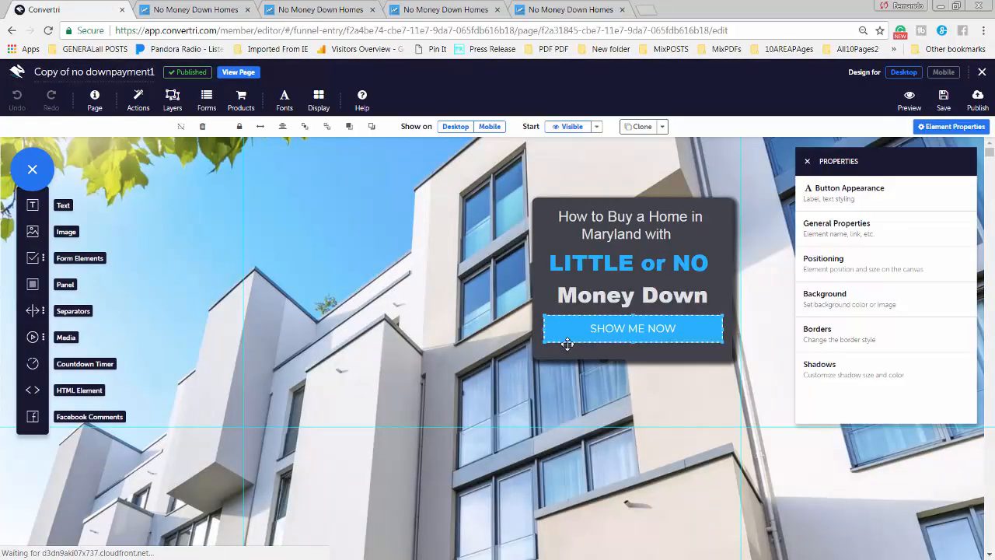
{"action": "left_click", "coordinate": [839, 225]}
{"action": "left_click", "coordinate": [836, 240]}
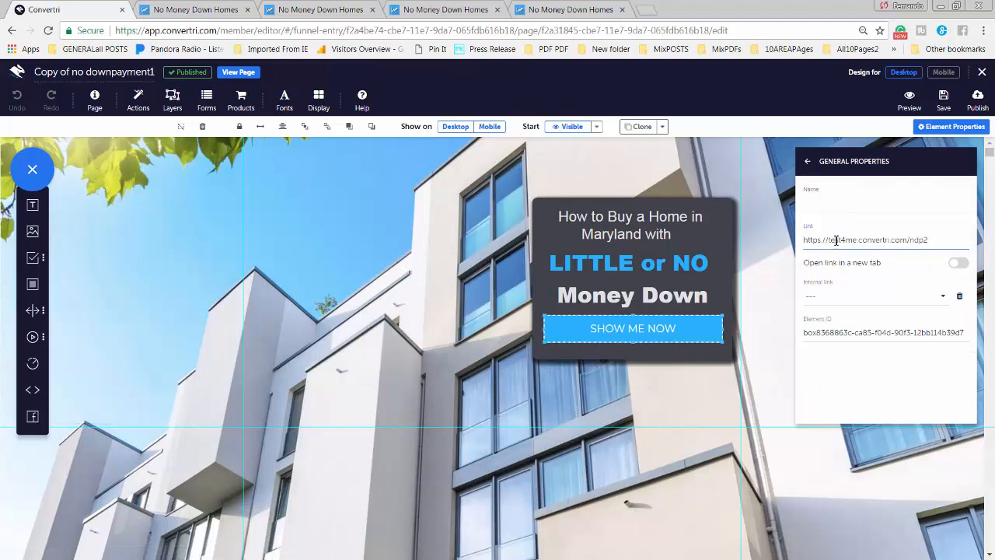
{"action": "triple_click", "coordinate": [836, 241]}
{"action": "key", "text": "ctrl+v"}
{"action": "left_click", "coordinate": [943, 105]}
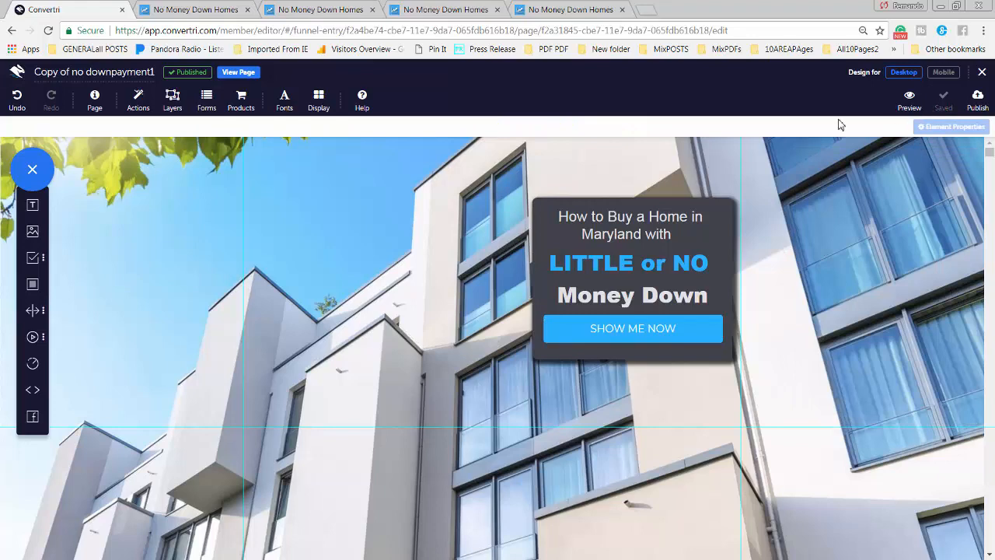
Republish the page at nd1 and confirm in preview that SHOW ME NOW opens nd2
{"action": "left_click", "coordinate": [978, 101]}
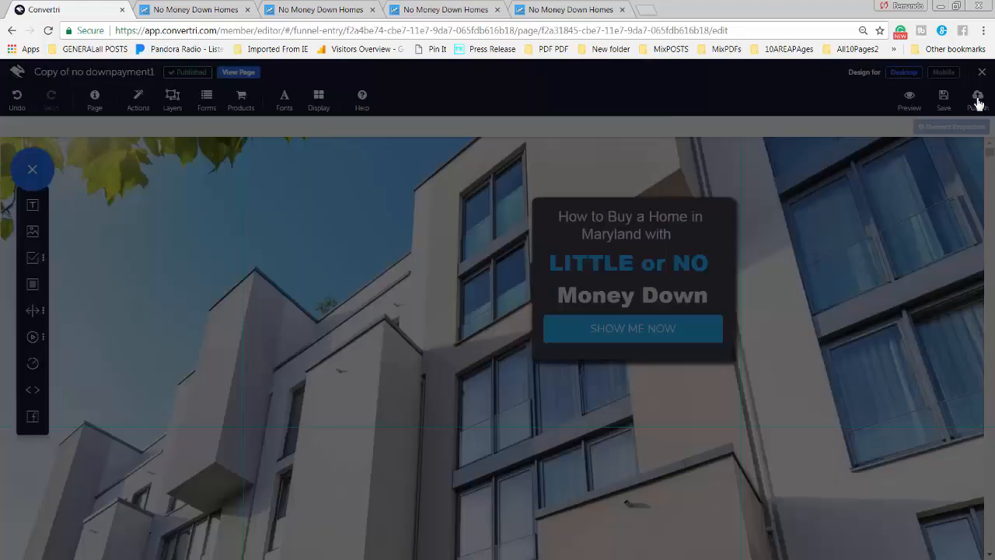
{"action": "left_click", "coordinate": [601, 189]}
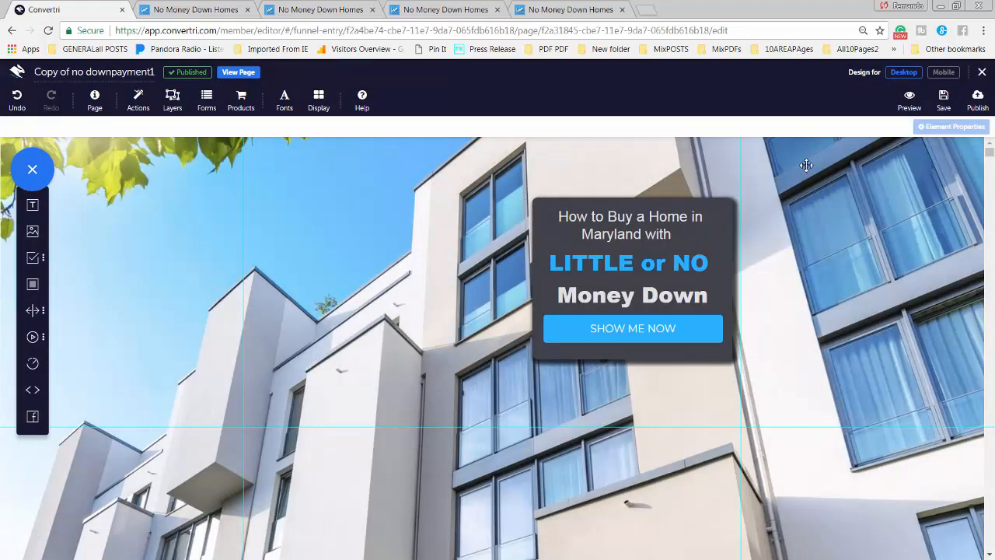
{"action": "left_click", "coordinate": [908, 100]}
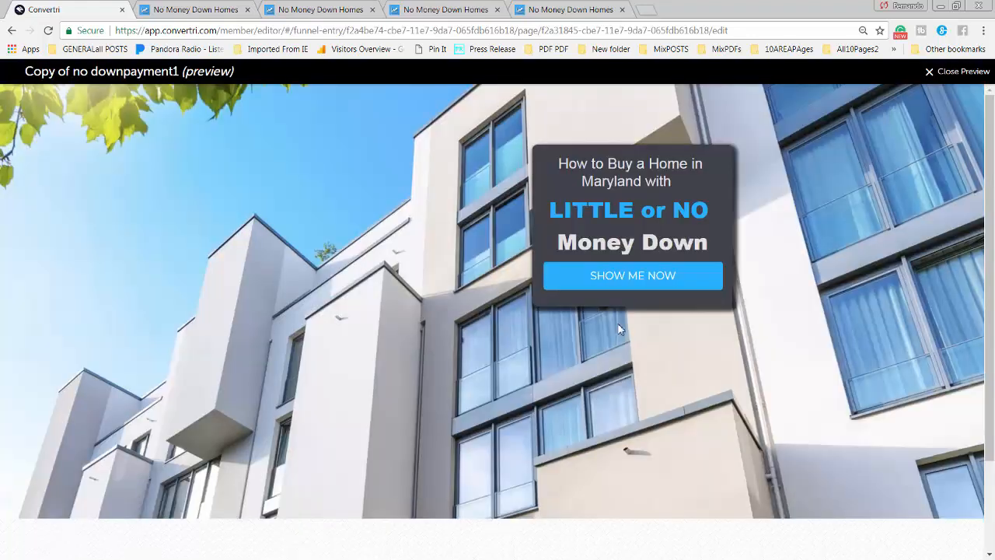
{"action": "left_click", "coordinate": [657, 278]}
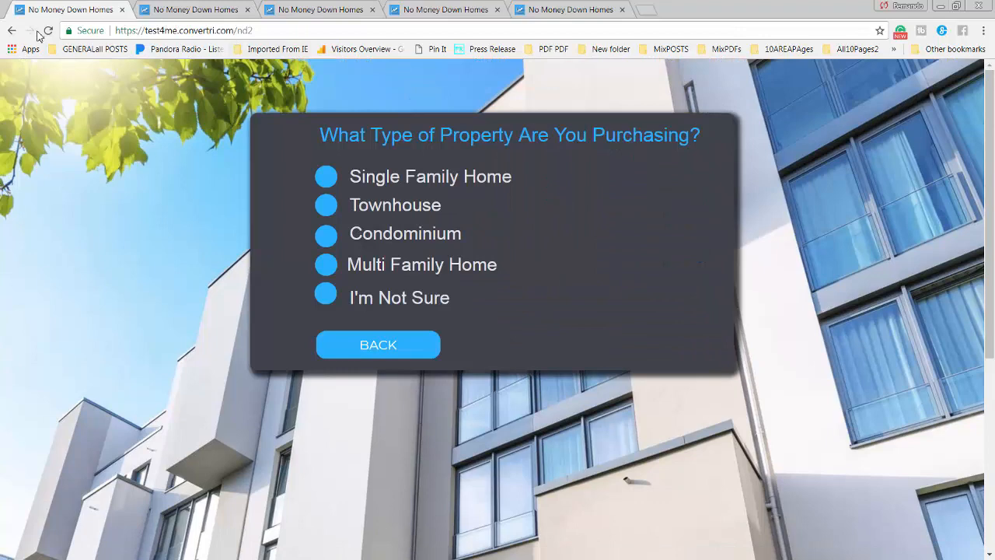
{"action": "left_click", "coordinate": [12, 30]}
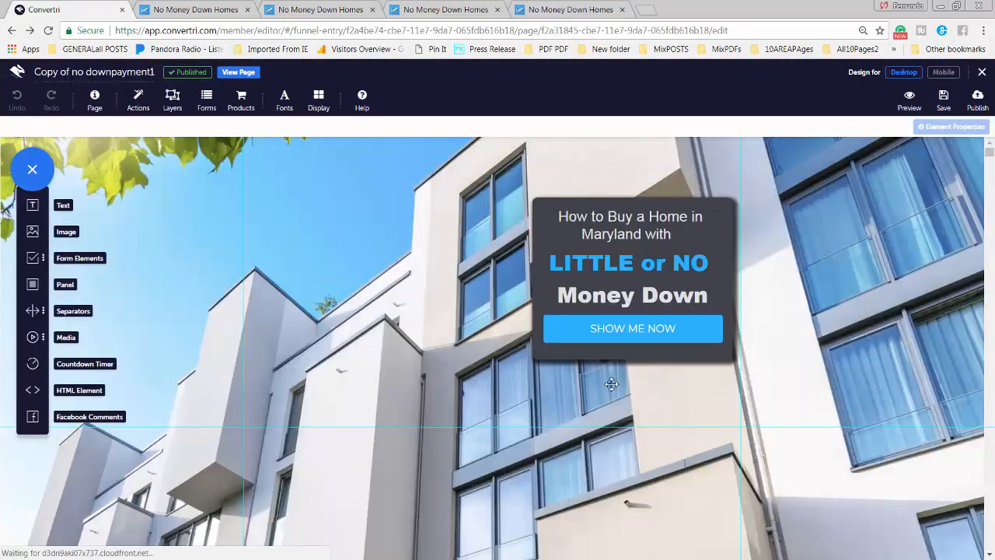
Turn SHOW ME NOW's 'Open link in a new tab' on then off, then return to the funnel
{"action": "left_click", "coordinate": [560, 339]}
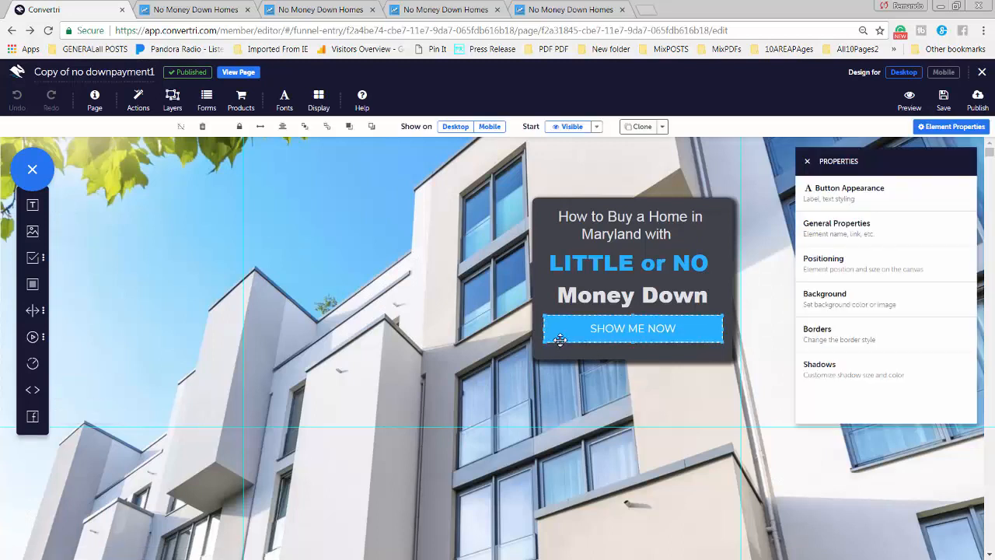
{"action": "left_click", "coordinate": [826, 241]}
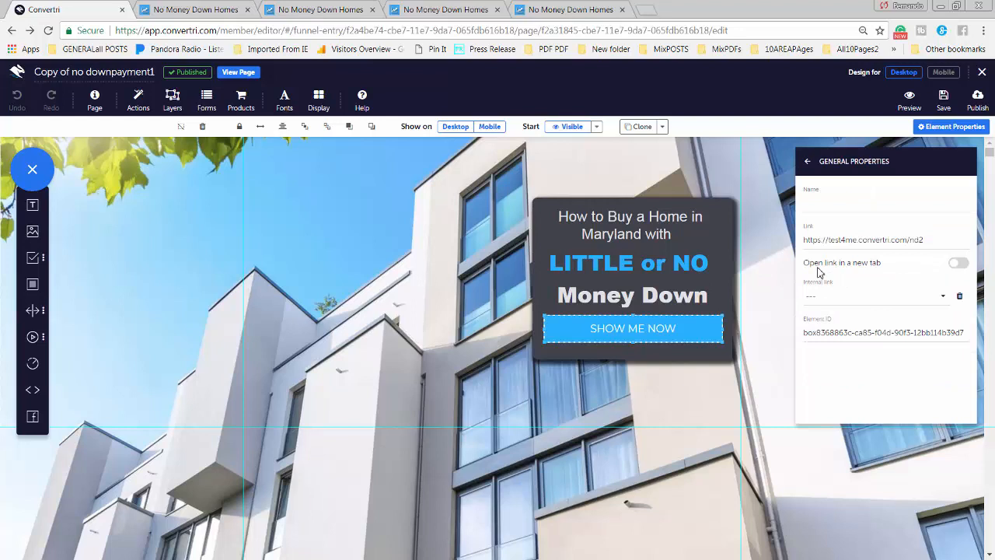
{"action": "left_click", "coordinate": [961, 265]}
{"action": "left_click", "coordinate": [957, 267]}
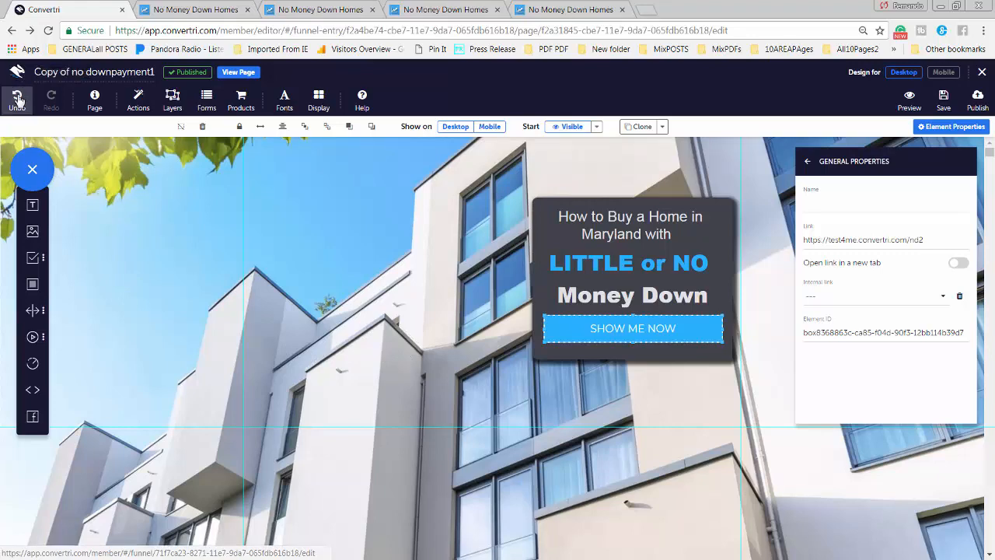
{"action": "left_click", "coordinate": [12, 32]}
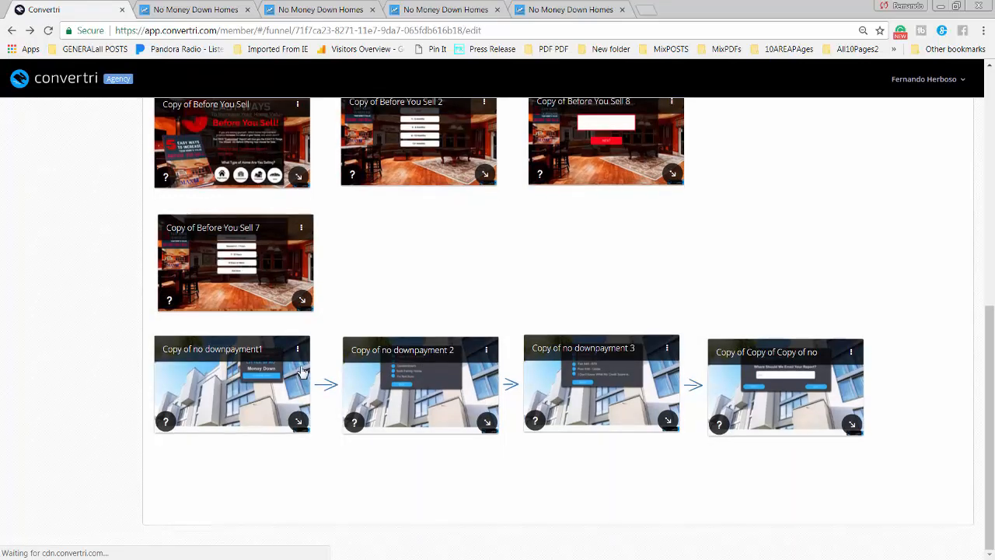
Open Copy of no downpayment 2, select its BACK button, and check the live nd1 page's URL
{"action": "left_click", "coordinate": [418, 389]}
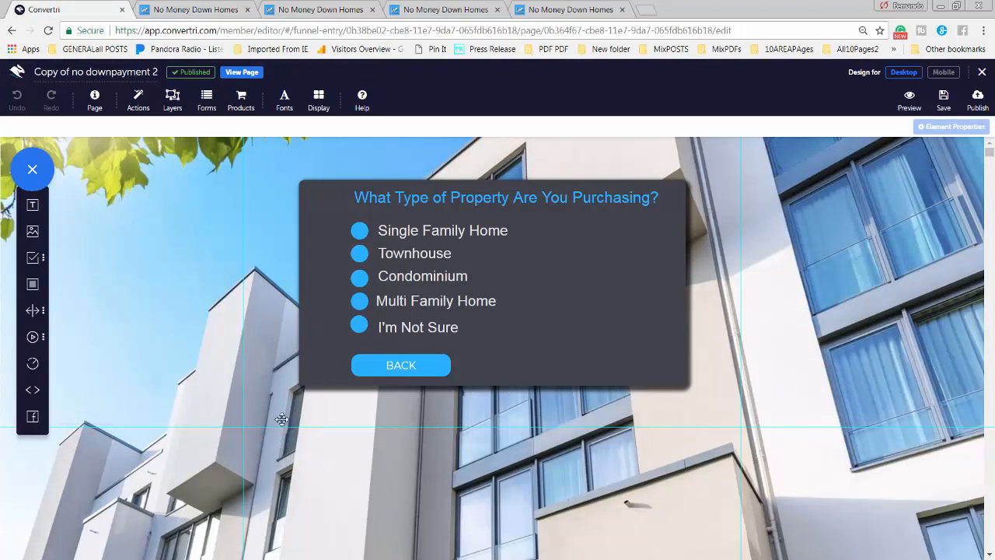
{"action": "left_click", "coordinate": [425, 374]}
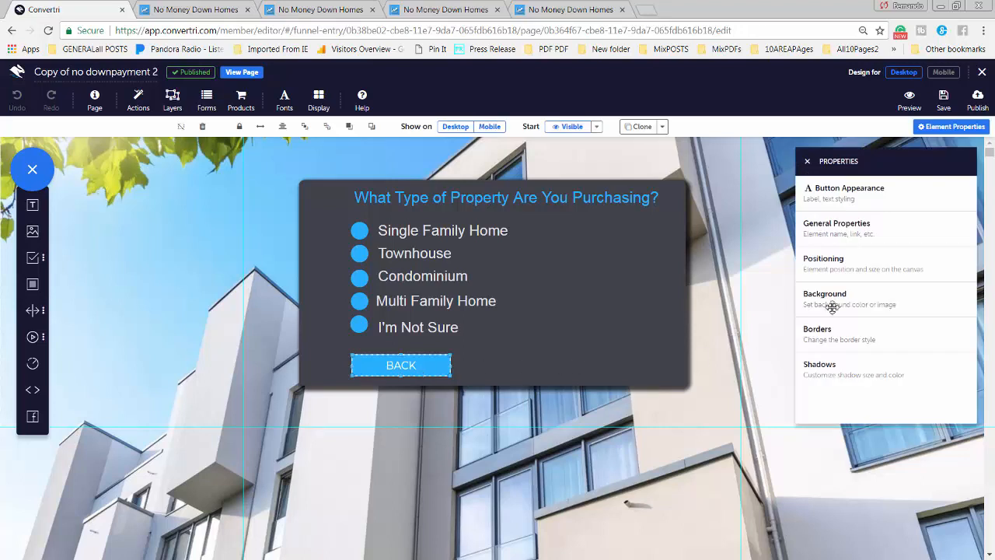
{"action": "left_click", "coordinate": [199, 10]}
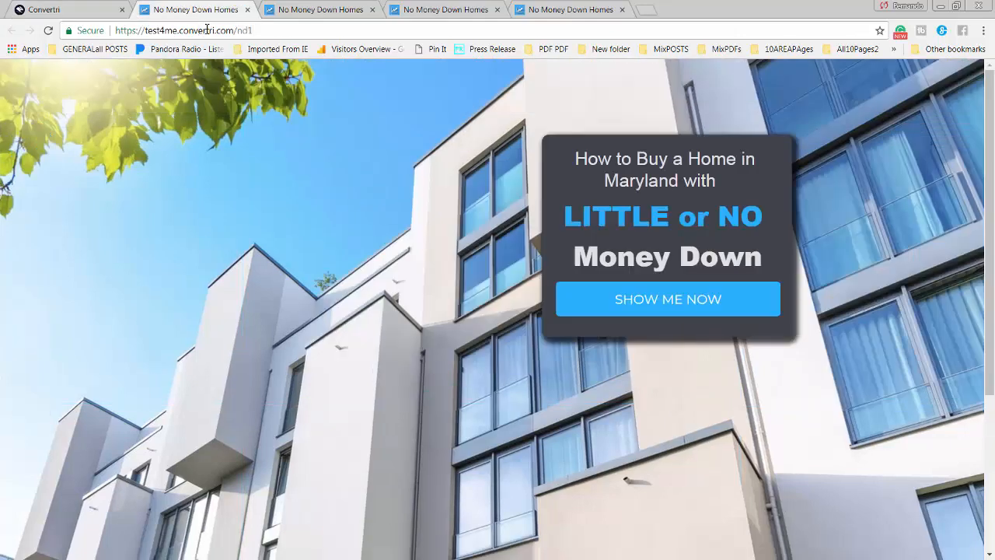
{"action": "left_click", "coordinate": [207, 30]}
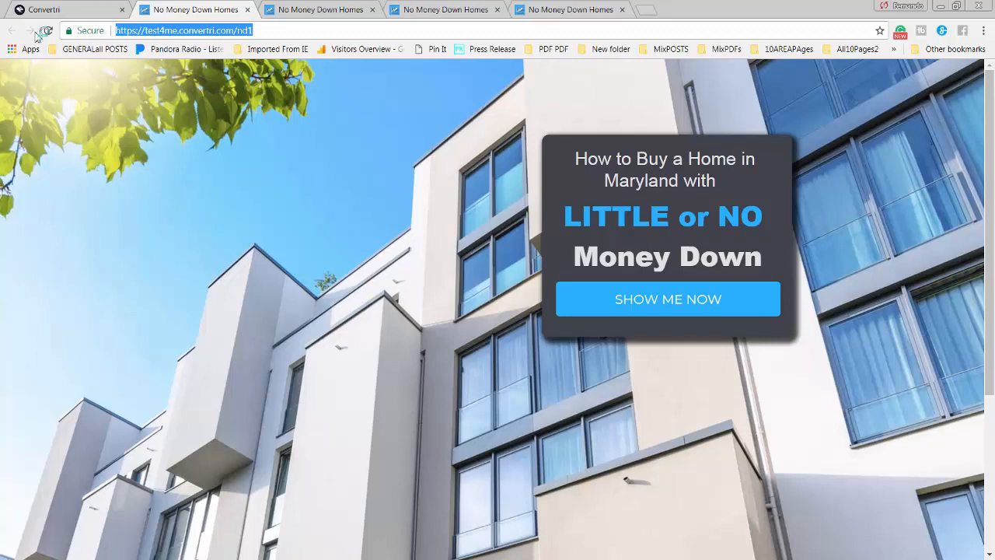
{"action": "left_click", "coordinate": [39, 12]}
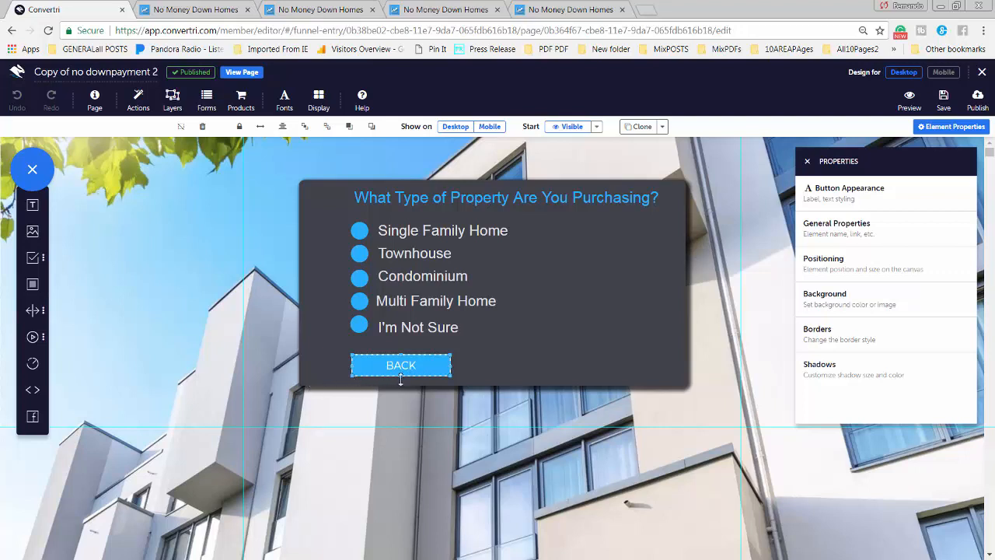
Paste the nd1 address into the BACK button's Link and save the page
{"action": "left_click", "coordinate": [861, 227]}
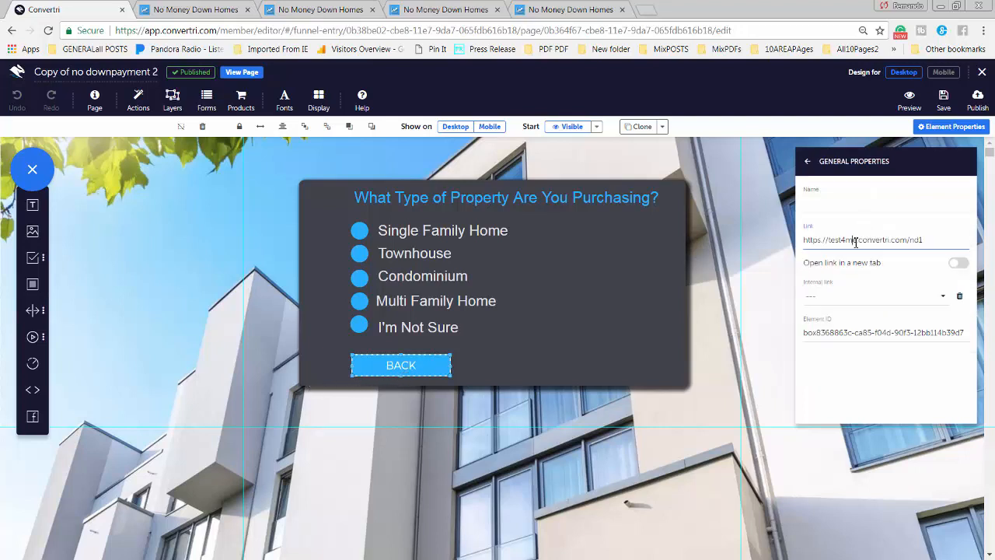
{"action": "key", "text": "ctrl+a"}
{"action": "key", "text": "ctrl+v"}
{"action": "left_click", "coordinate": [943, 99]}
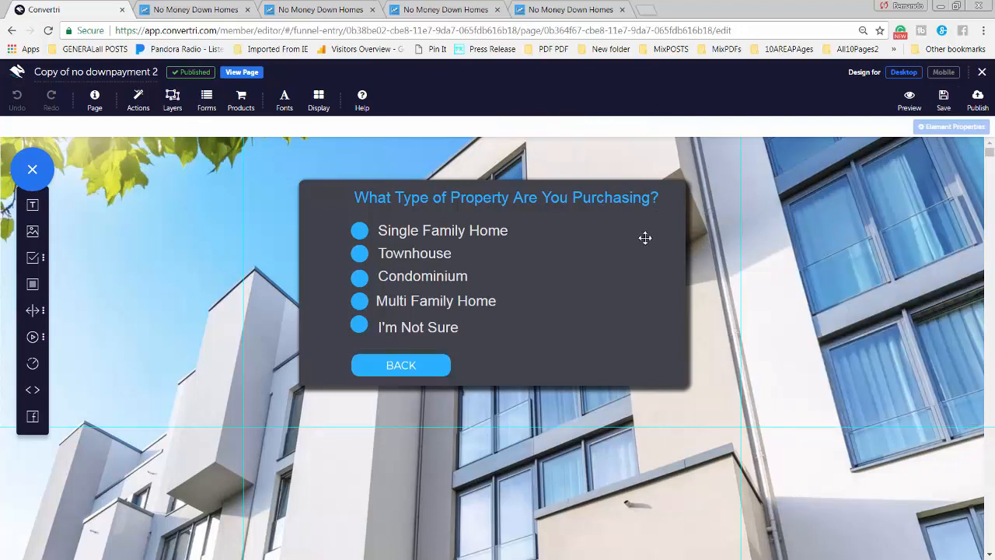
Preview the page and confirm BACK leads to the nd1 landing page
{"action": "left_click", "coordinate": [910, 101]}
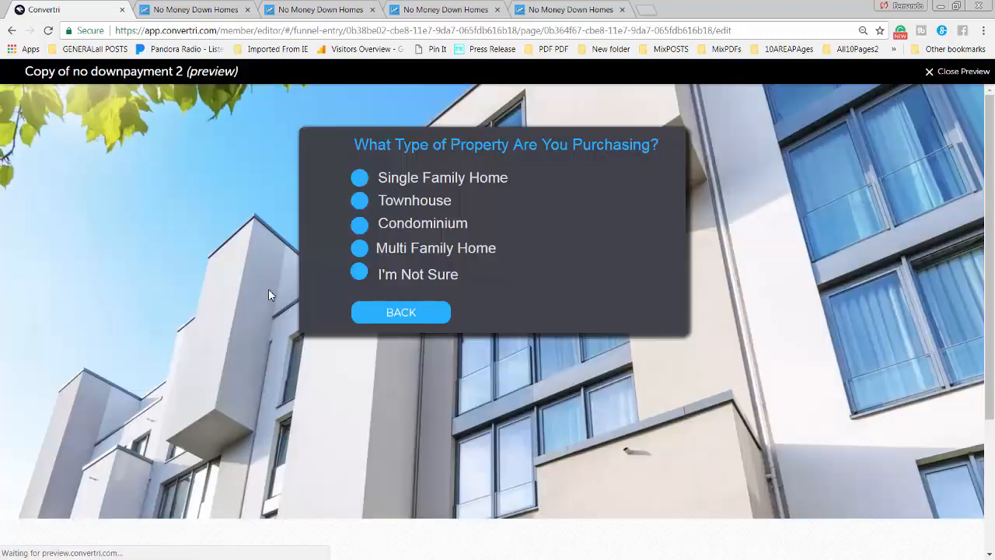
{"action": "left_click", "coordinate": [403, 313]}
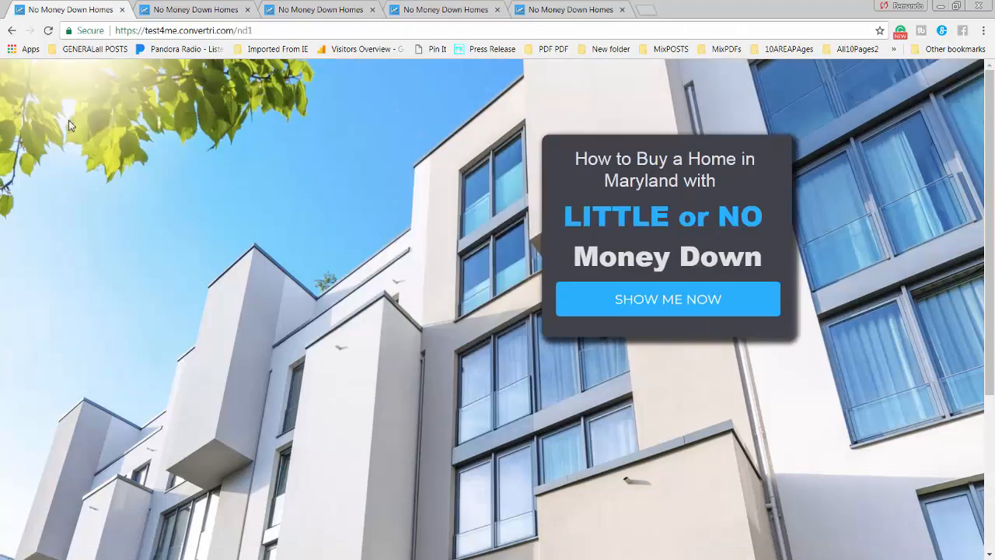
{"action": "left_click", "coordinate": [12, 31]}
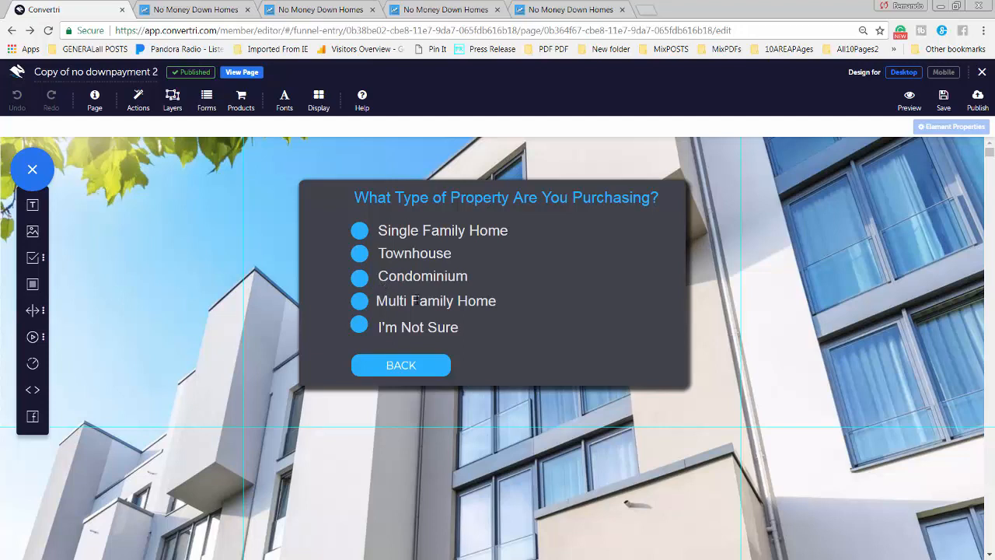
Select each of the five property-type bullets in turn, from Single Family Home to I'm Not Sure
{"action": "left_click", "coordinate": [358, 233]}
{"action": "left_click", "coordinate": [359, 253]}
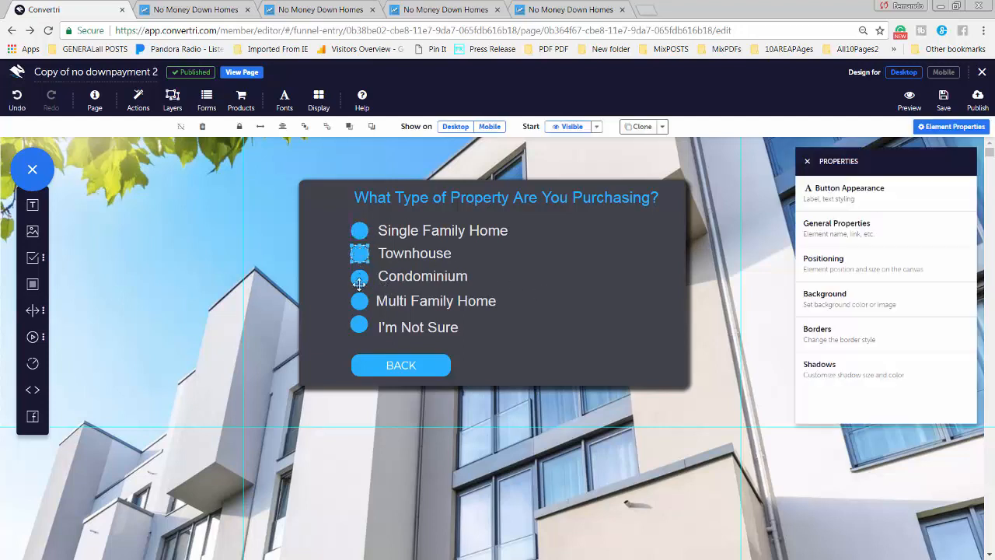
{"action": "left_click", "coordinate": [359, 280]}
{"action": "left_click", "coordinate": [361, 302]}
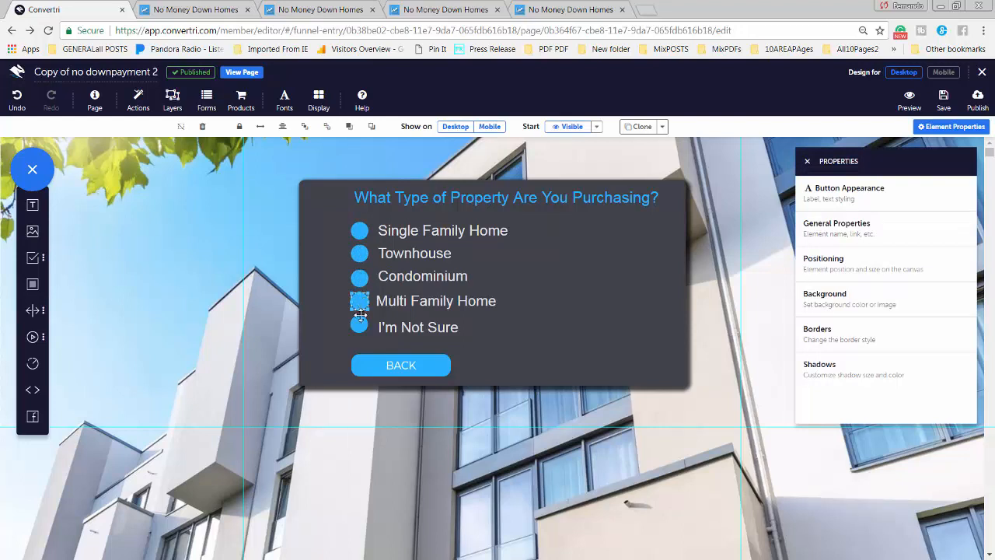
{"action": "left_click", "coordinate": [360, 324]}
Copy the nd3 credit-score page's URL from its browser tab
{"action": "left_click", "coordinate": [306, 10]}
{"action": "left_click", "coordinate": [443, 10]}
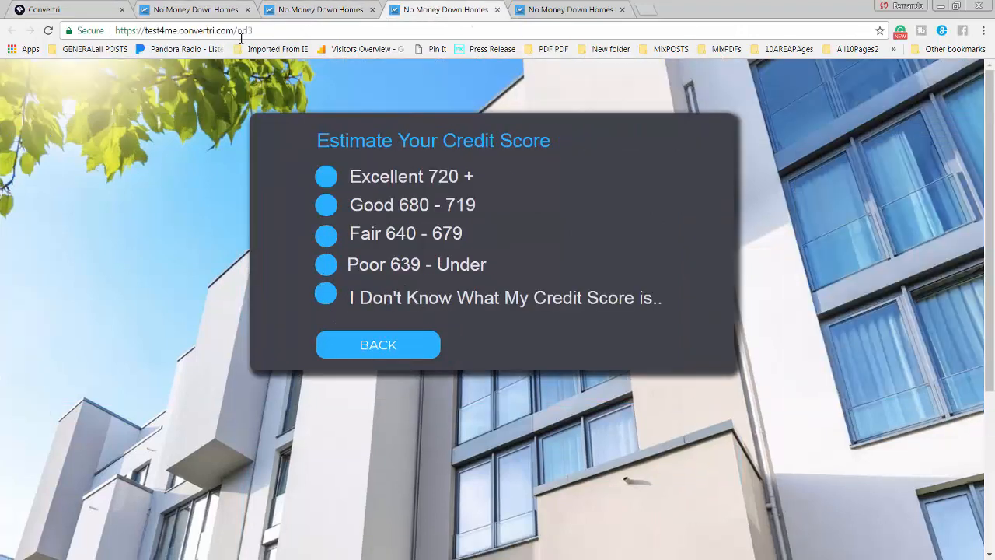
{"action": "left_click", "coordinate": [260, 30]}
{"action": "right_click", "coordinate": [233, 35]}
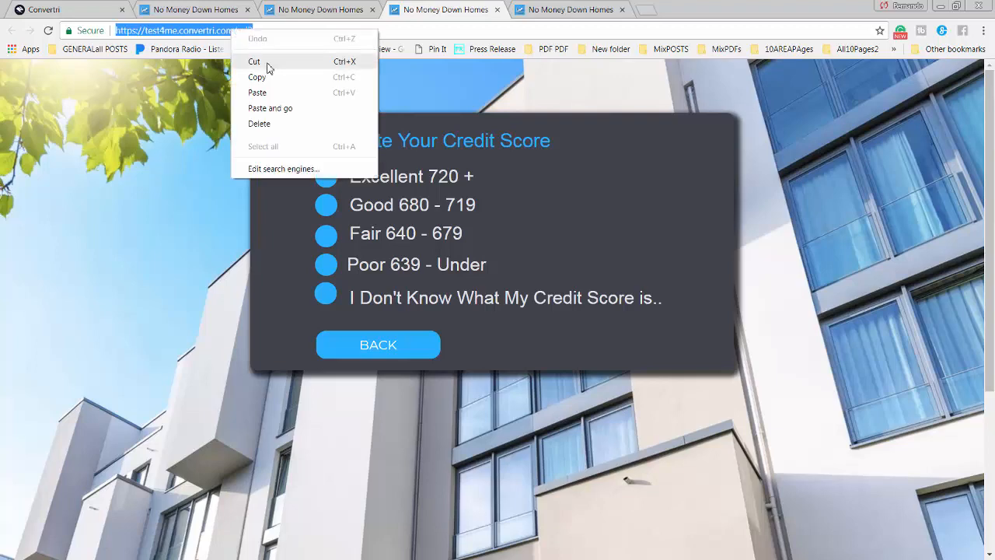
{"action": "left_click", "coordinate": [259, 78]}
{"action": "left_click", "coordinate": [100, 10]}
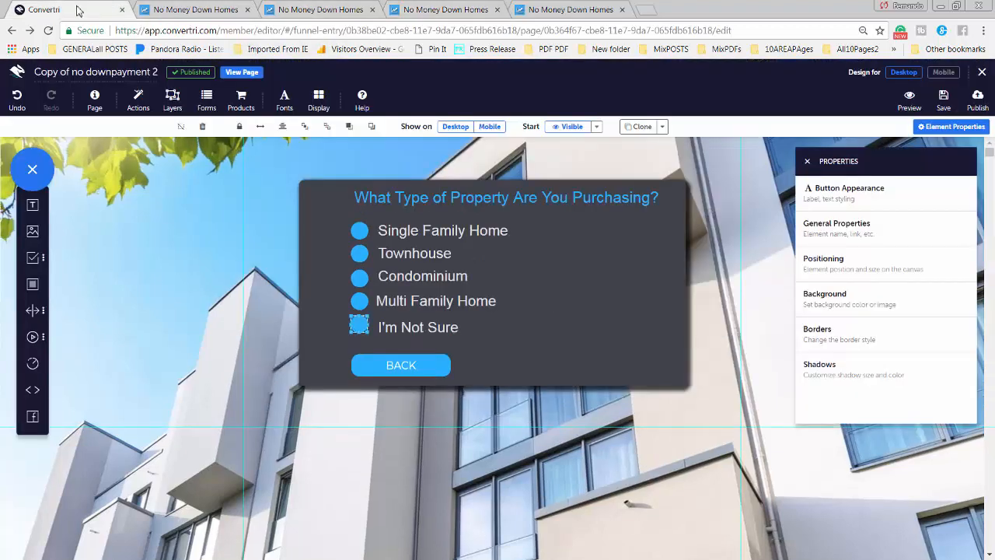
Inspect the Link fields of the Single Family Home and Townhouse bullets
{"action": "left_click", "coordinate": [362, 232]}
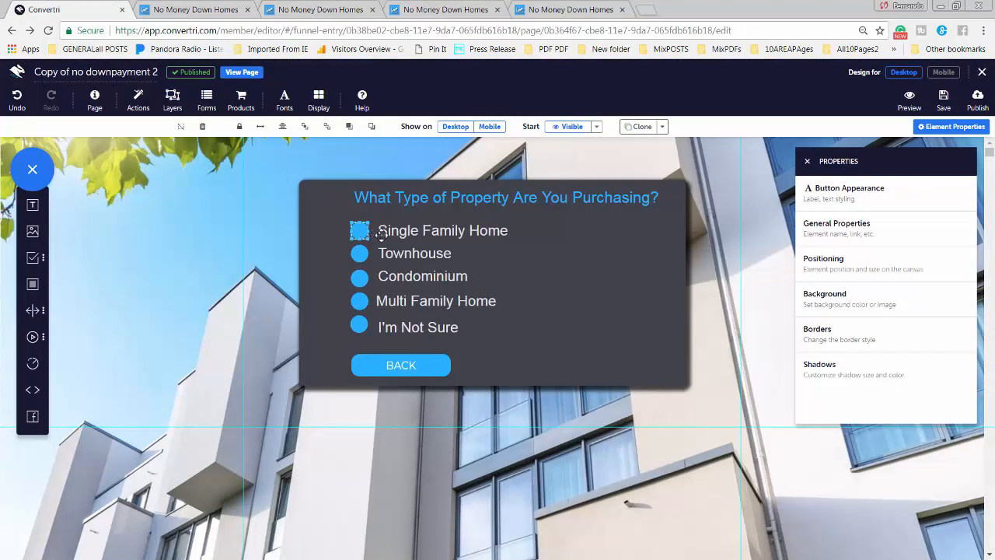
{"action": "left_click", "coordinate": [829, 229]}
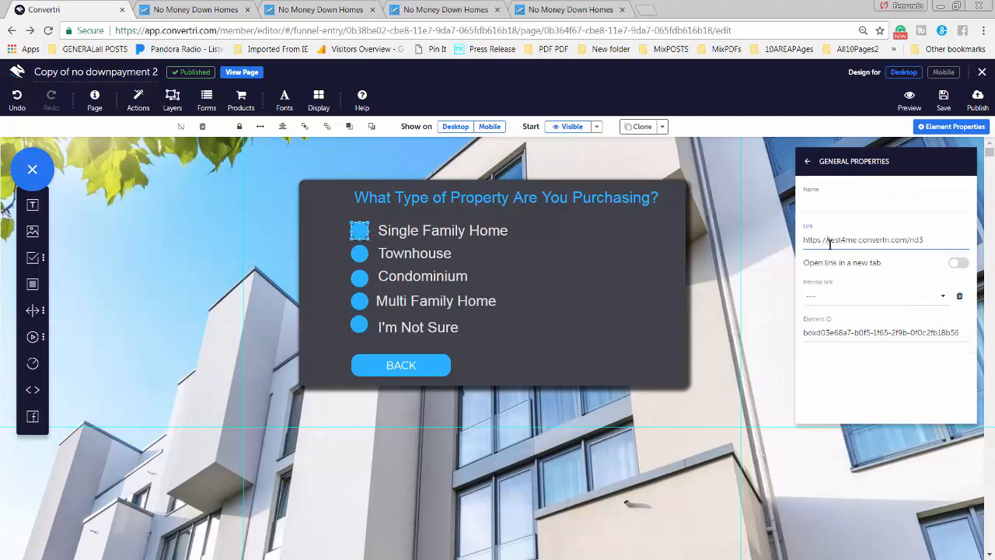
{"action": "triple_click", "coordinate": [843, 240]}
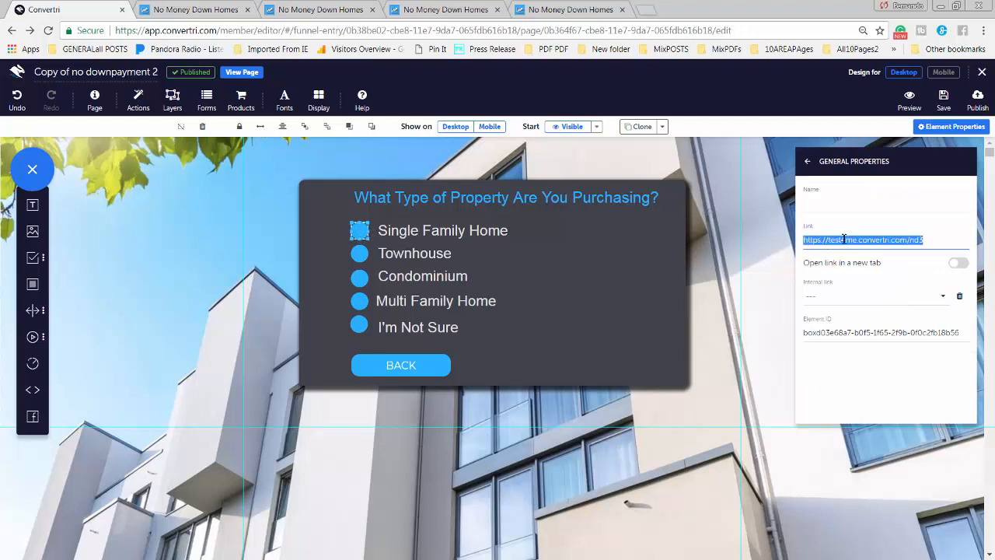
{"action": "left_click", "coordinate": [844, 239]}
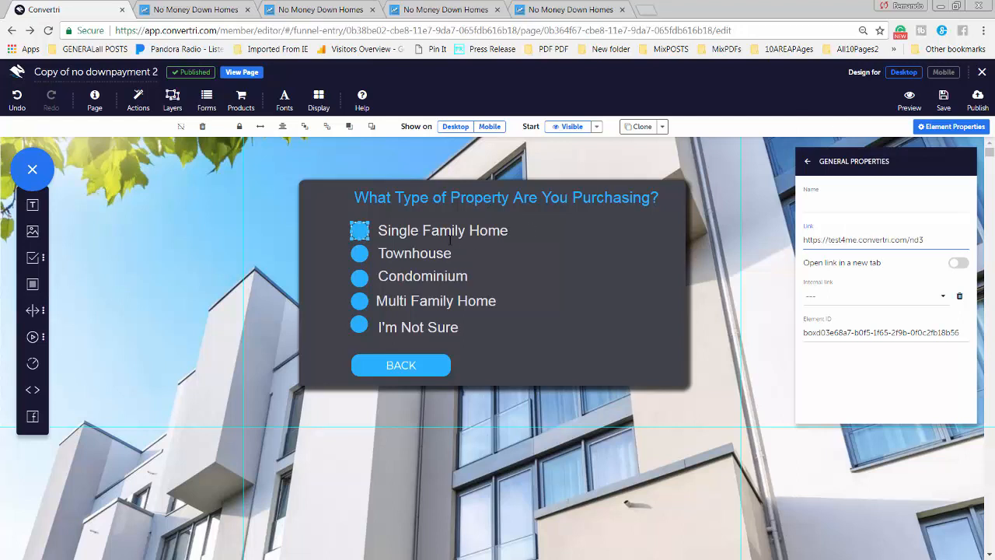
{"action": "left_click", "coordinate": [360, 253]}
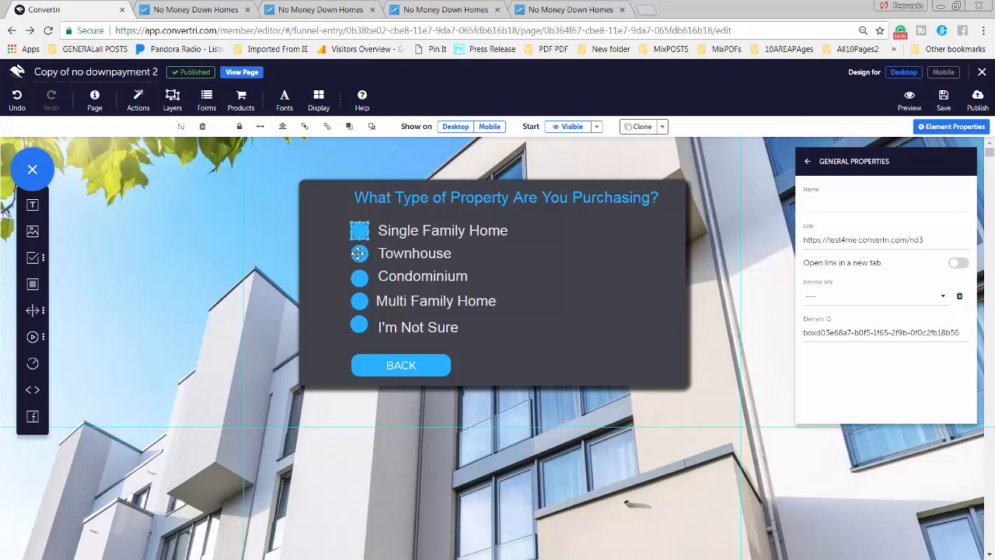
{"action": "left_click", "coordinate": [848, 244]}
{"action": "triple_click", "coordinate": [852, 239]}
{"action": "left_click", "coordinate": [852, 238]}
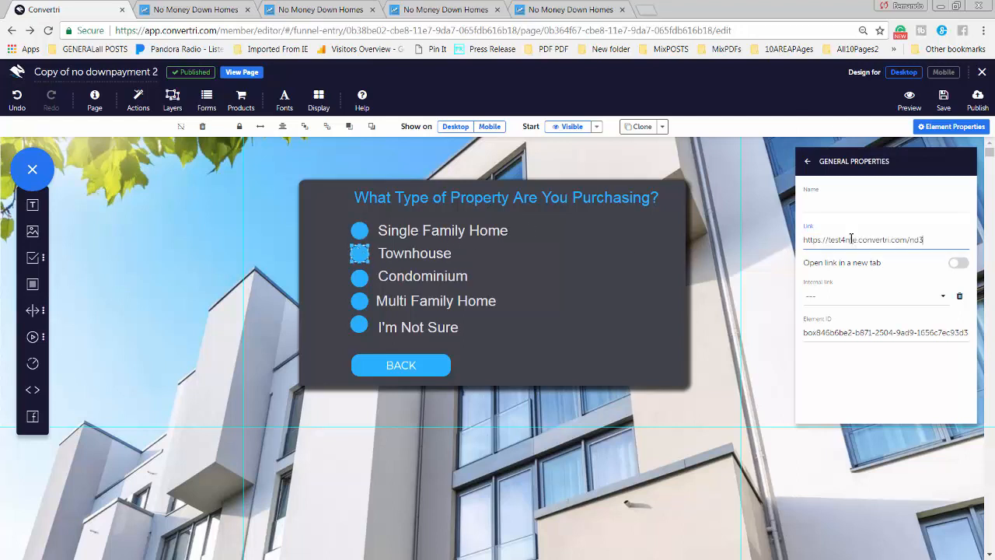
{"action": "left_click", "coordinate": [359, 277]}
{"action": "left_click", "coordinate": [864, 236]}
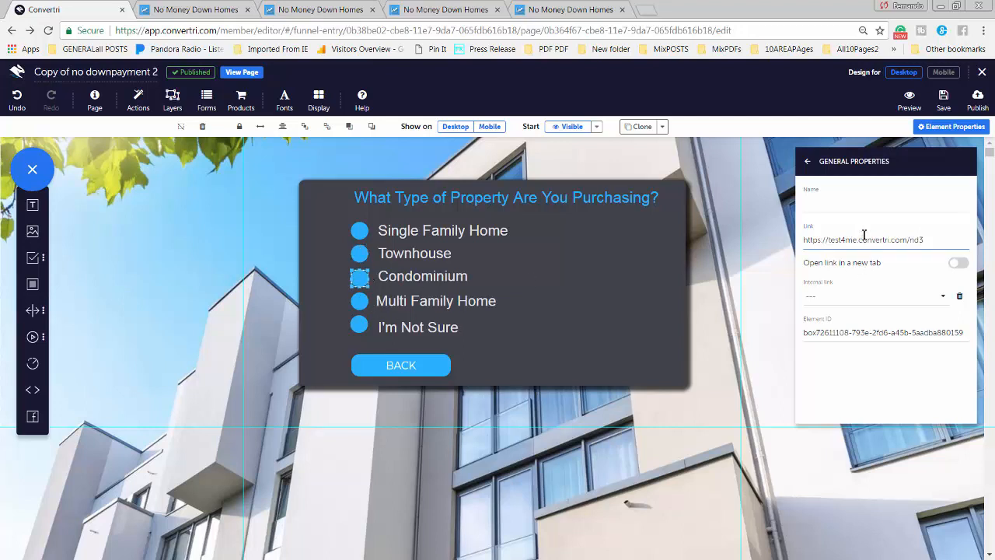
{"action": "key", "text": "ctrl+a"}
{"action": "key", "text": "ctrl+v"}
{"action": "left_click", "coordinate": [359, 301]}
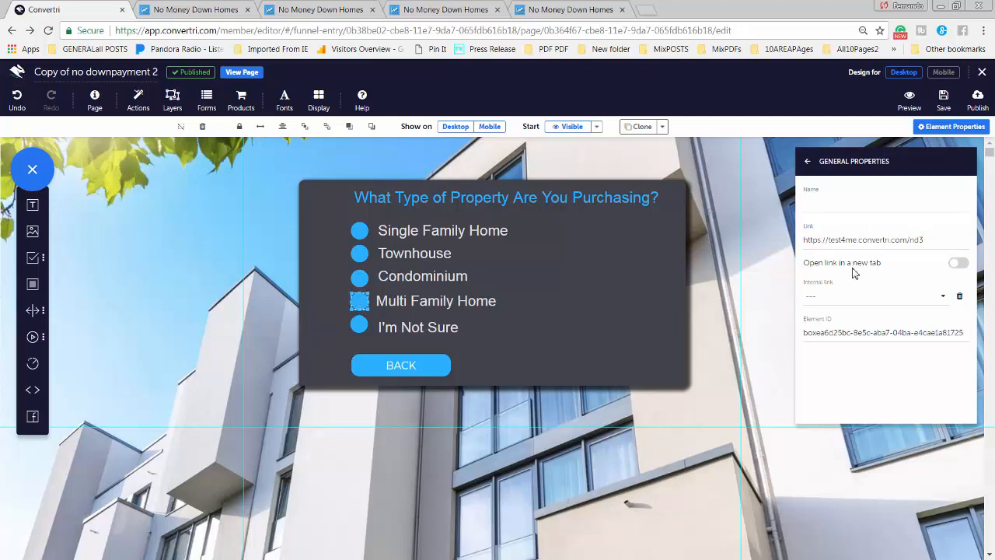
{"action": "left_click", "coordinate": [909, 240]}
{"action": "key", "text": "ctrl+a"}
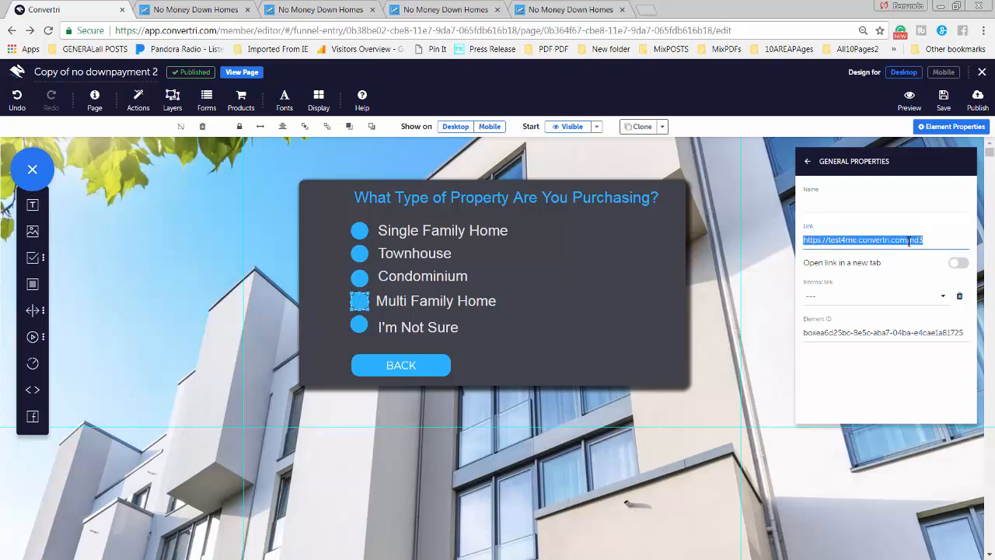
{"action": "left_click", "coordinate": [909, 240]}
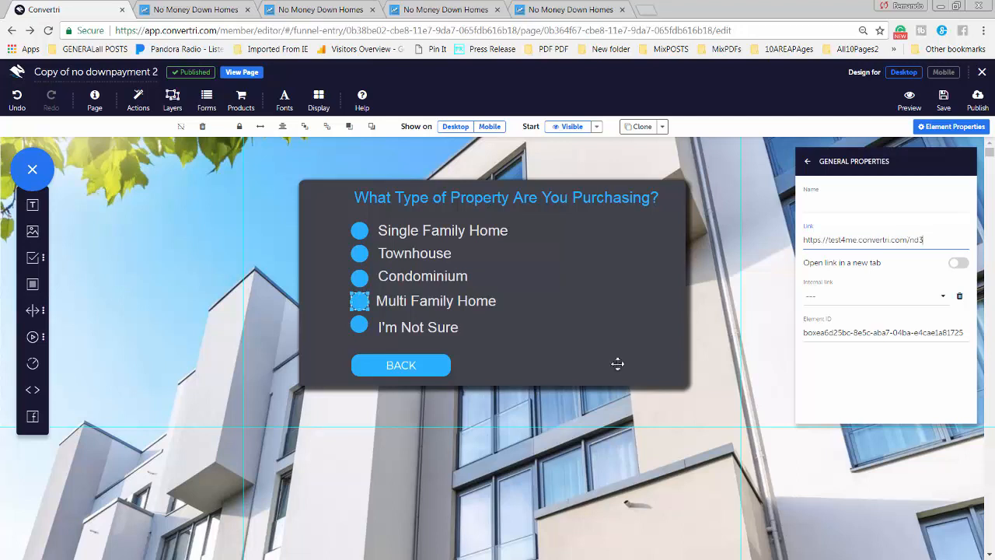
{"action": "left_click", "coordinate": [359, 326]}
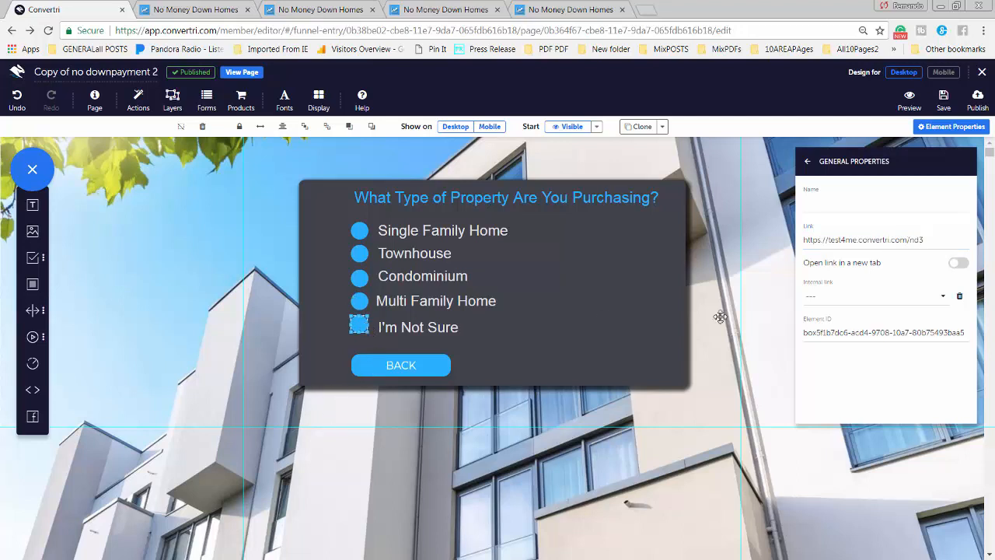
{"action": "left_click", "coordinate": [906, 238]}
{"action": "key", "text": "ctrl+a"}
{"action": "key", "text": "ctrl+v"}
Save and preview the page, testing the Single Family Home option's link
{"action": "left_click", "coordinate": [954, 104]}
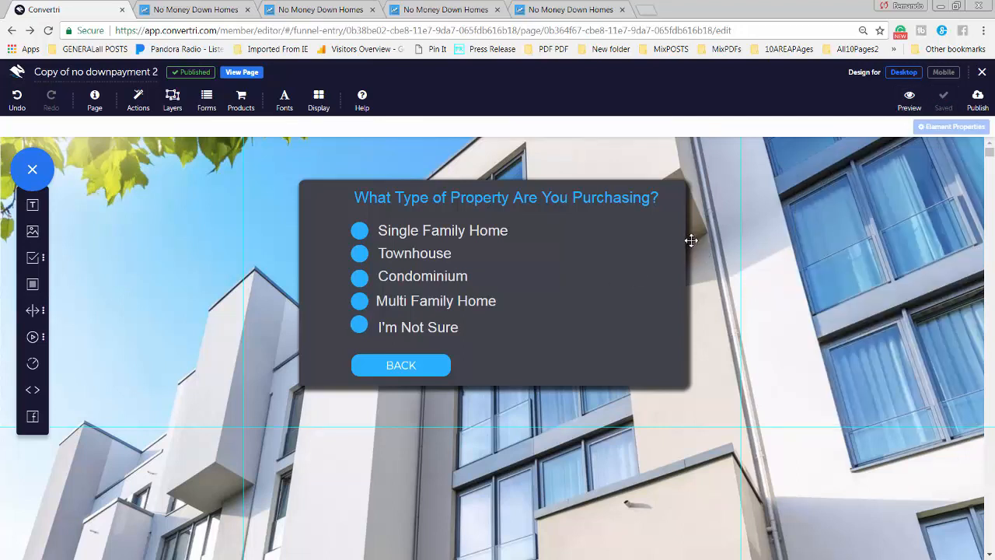
{"action": "left_click", "coordinate": [917, 111]}
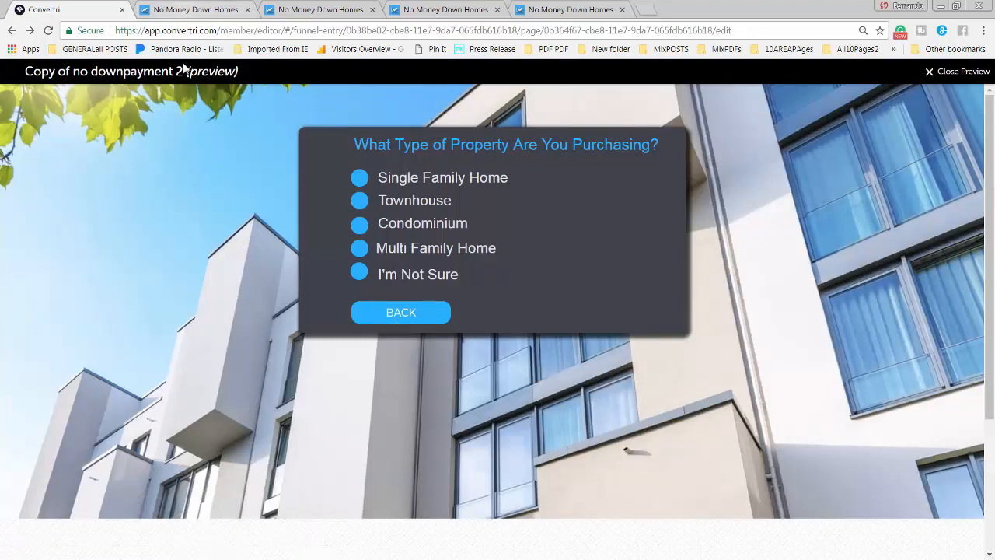
{"action": "left_click", "coordinate": [365, 182]}
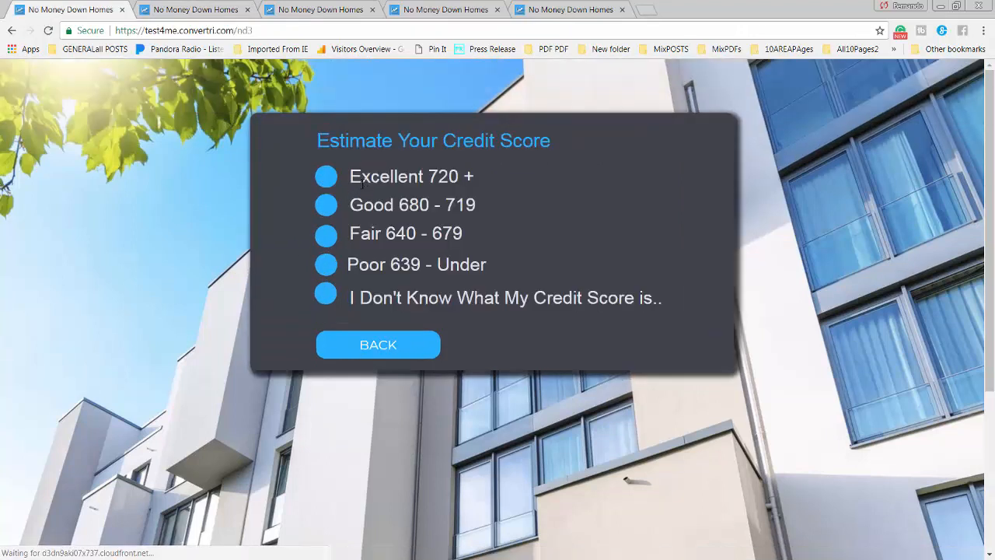
{"action": "left_click", "coordinate": [11, 30]}
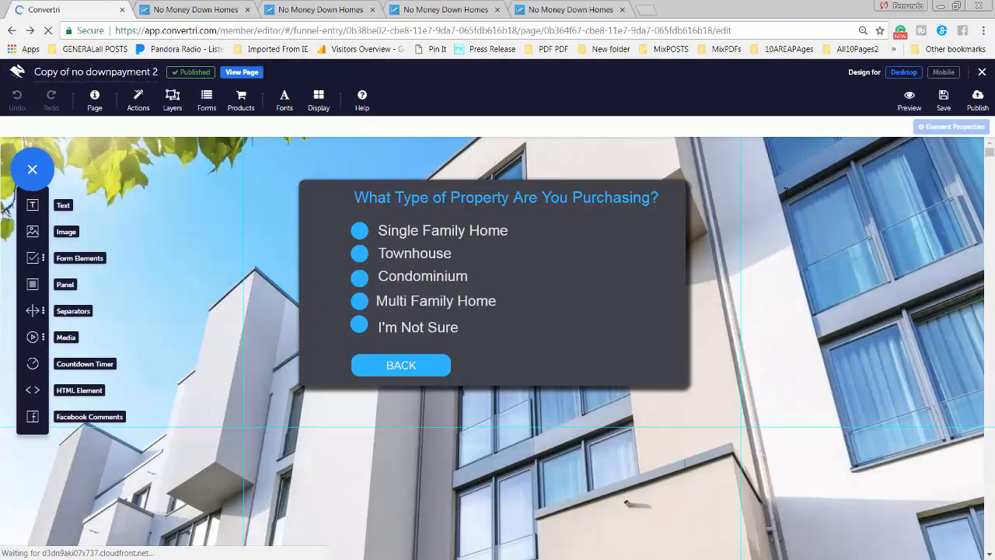
Preview again and confirm I'm Not Sure opens the nd3 credit-score page
{"action": "left_click", "coordinate": [917, 109]}
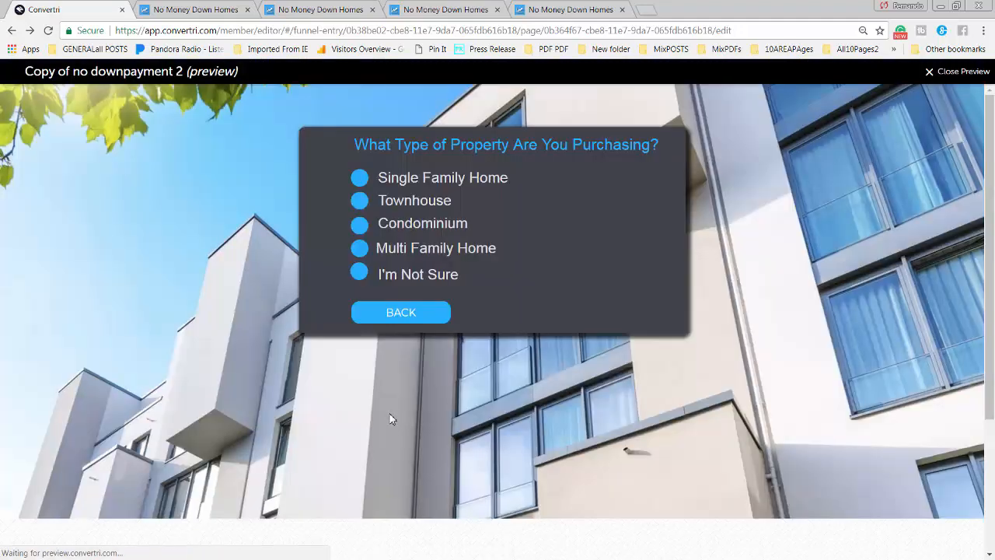
{"action": "left_click", "coordinate": [360, 272]}
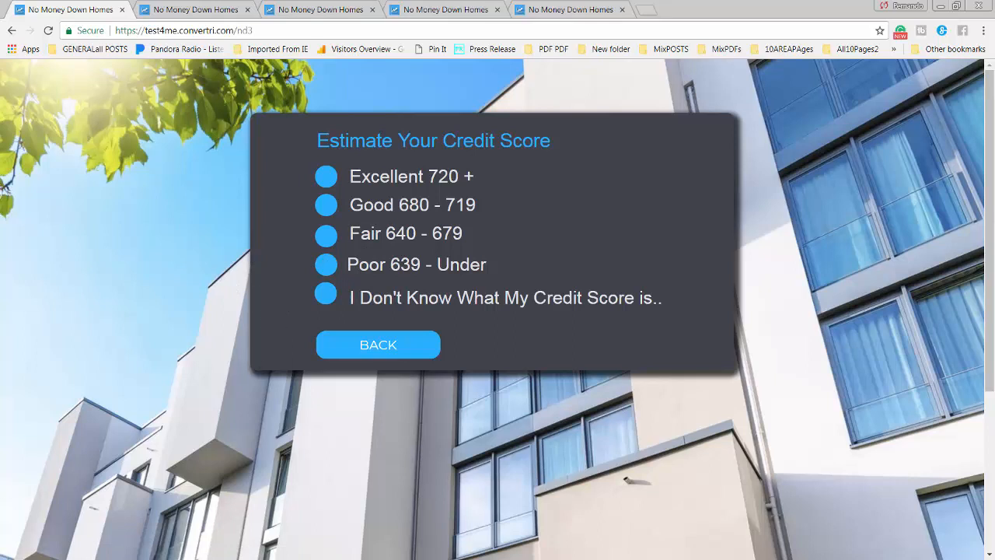
{"action": "left_click", "coordinate": [12, 30]}
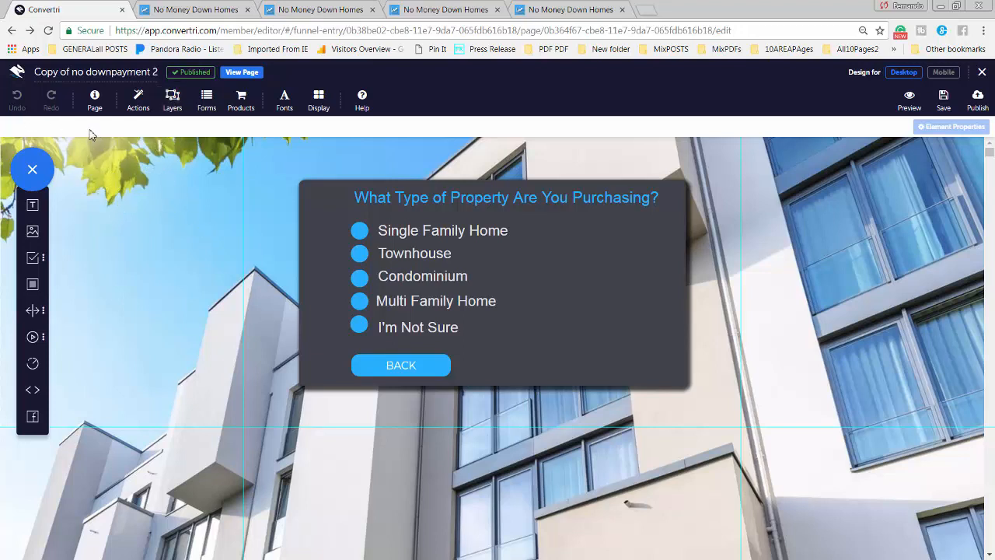
Open Copy of no downpayment 3 and bring up its BACK button's General Properties
{"action": "left_click", "coordinate": [12, 31]}
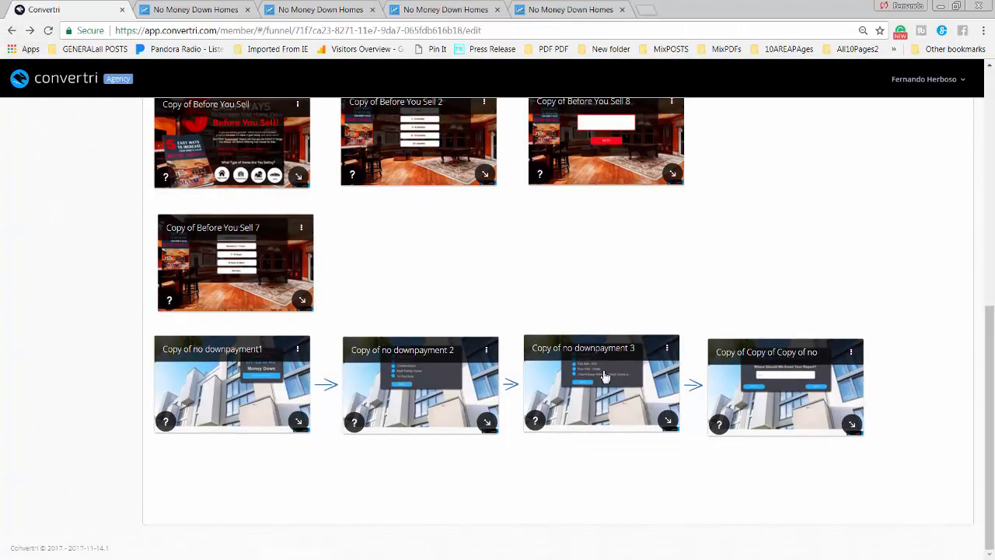
{"action": "left_click", "coordinate": [604, 377]}
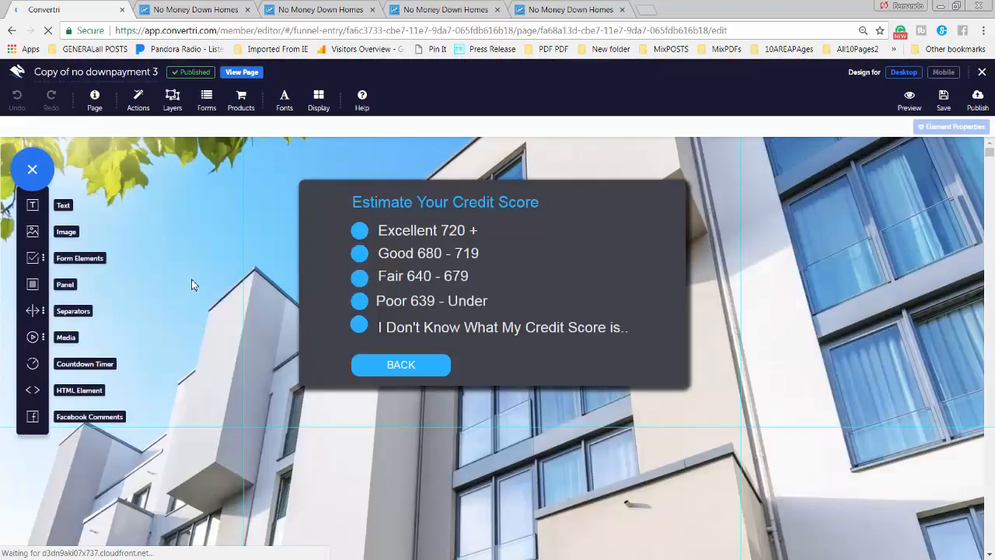
{"action": "left_click", "coordinate": [402, 366]}
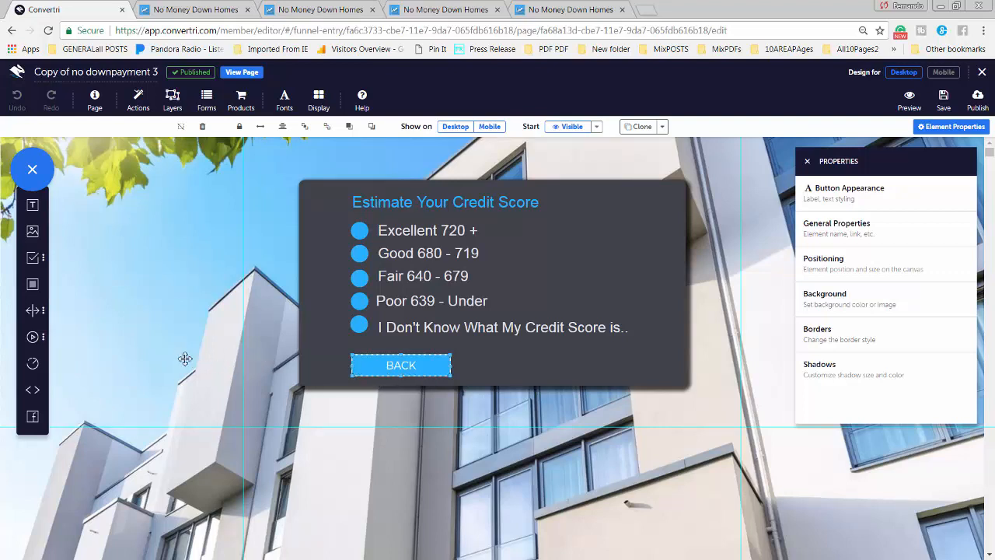
{"action": "left_click", "coordinate": [846, 227]}
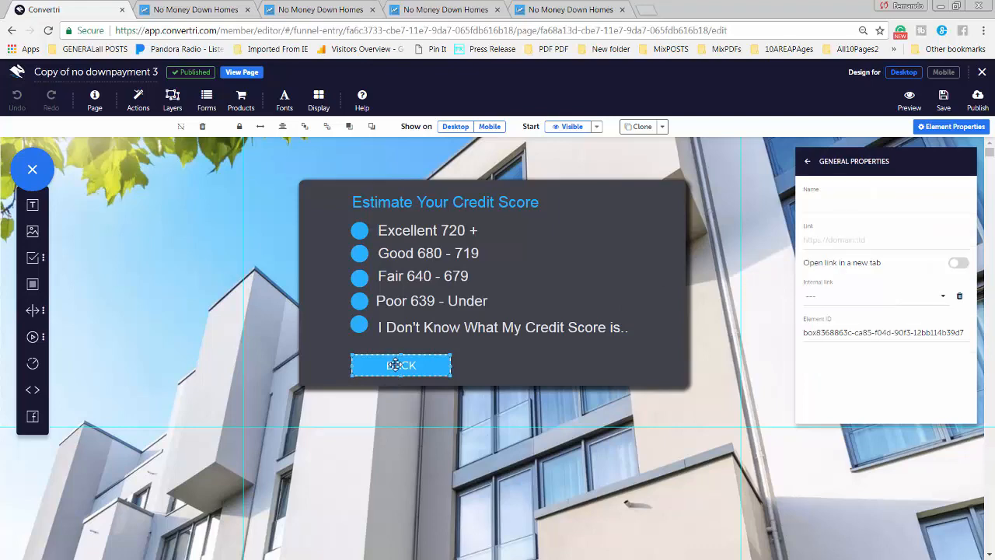
Copy the nd2 page URL and paste it into the BACK button's Link
{"action": "left_click", "coordinate": [206, 10]}
{"action": "left_click", "coordinate": [315, 11]}
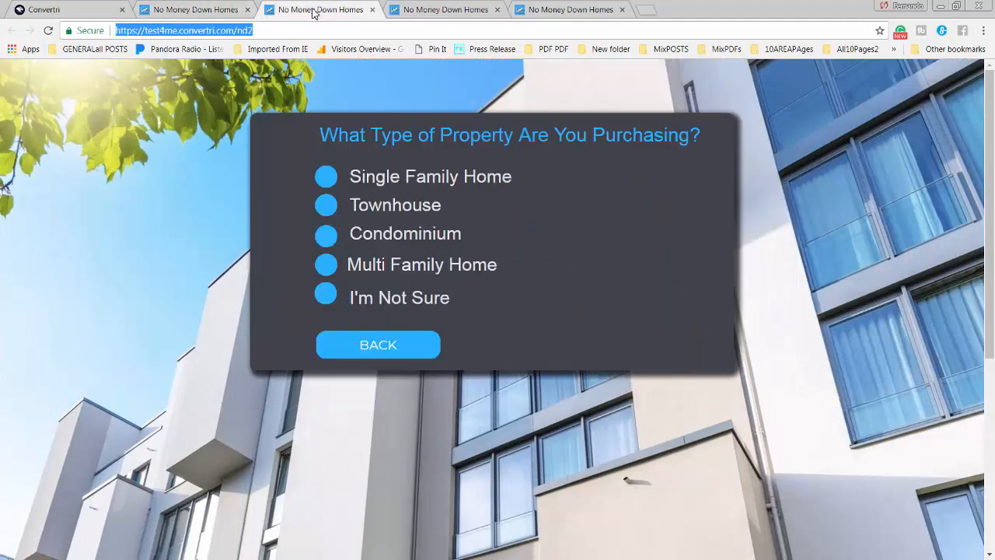
{"action": "right_click", "coordinate": [238, 30]}
{"action": "left_click", "coordinate": [257, 71]}
{"action": "left_click", "coordinate": [69, 15]}
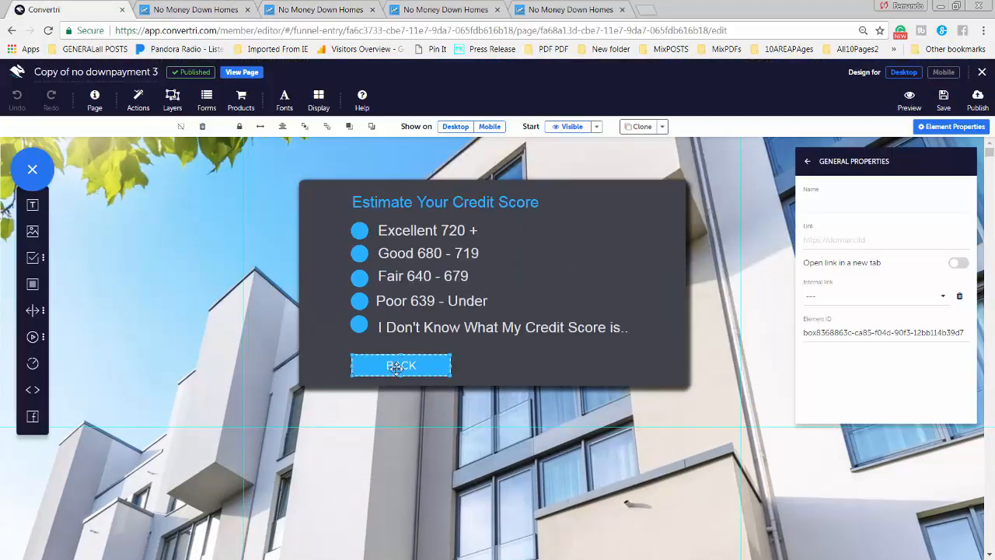
{"action": "left_click", "coordinate": [826, 237]}
{"action": "key", "text": "ctrl+v"}
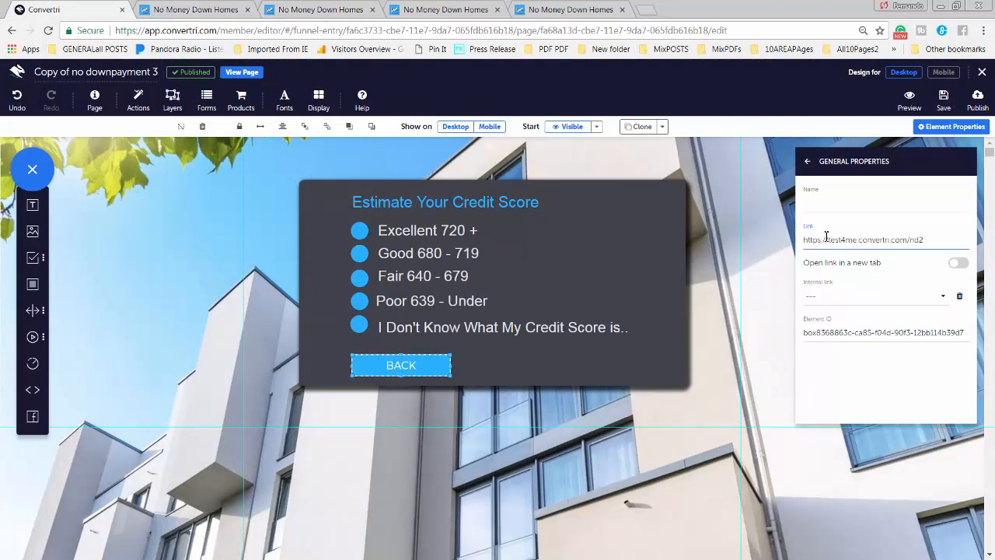
Save and preview the credit-score page, confirming BACK opens the nd2 property-type page
{"action": "left_click", "coordinate": [939, 100]}
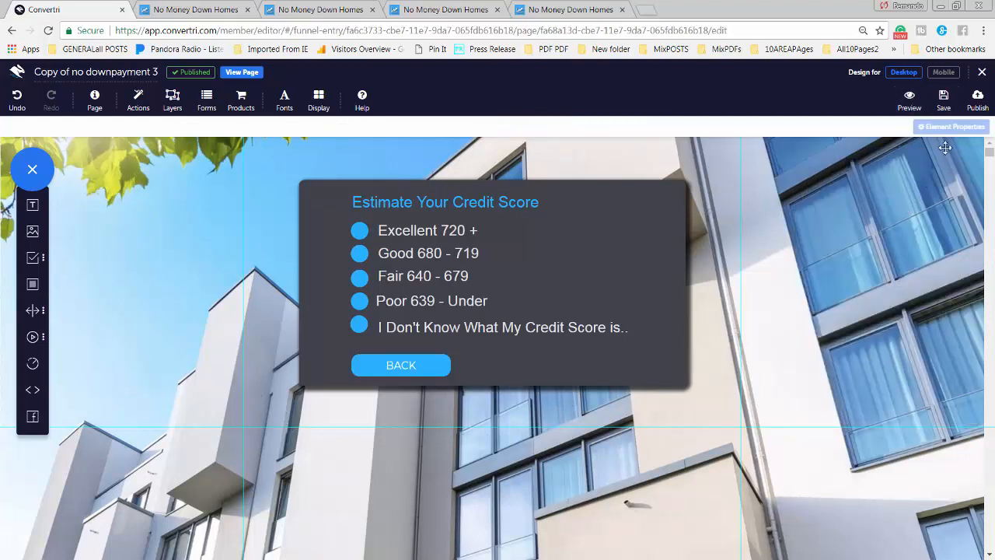
{"action": "left_click", "coordinate": [910, 101]}
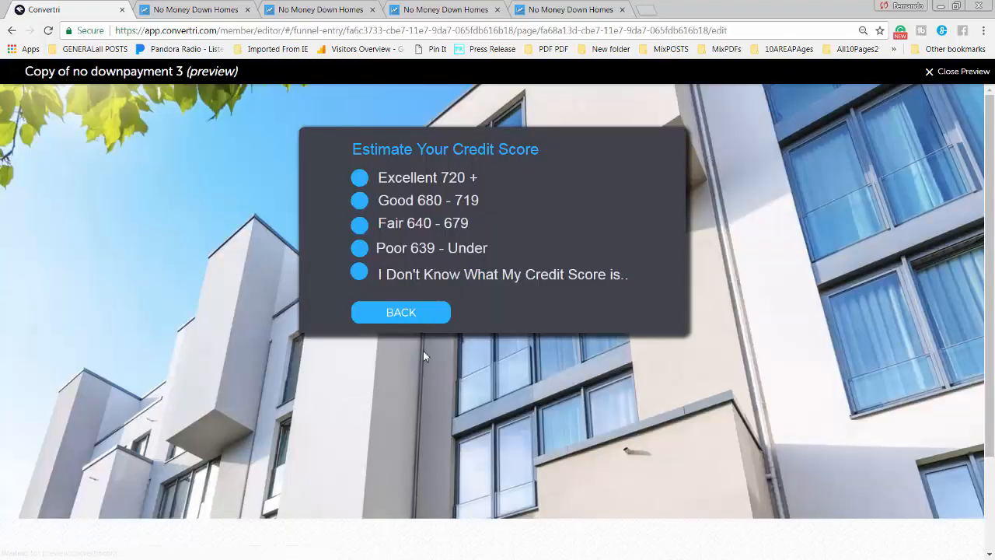
{"action": "left_click", "coordinate": [413, 314]}
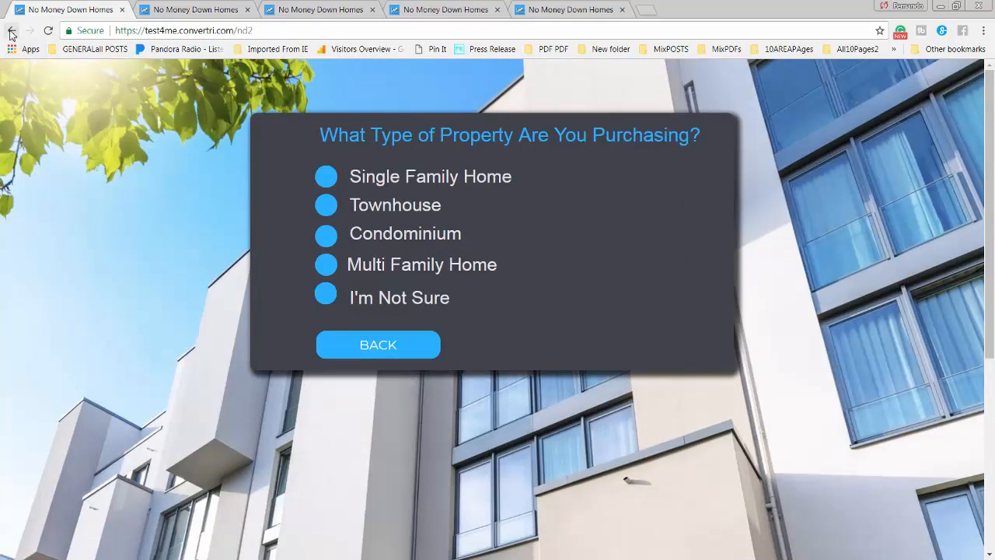
{"action": "left_click", "coordinate": [12, 30]}
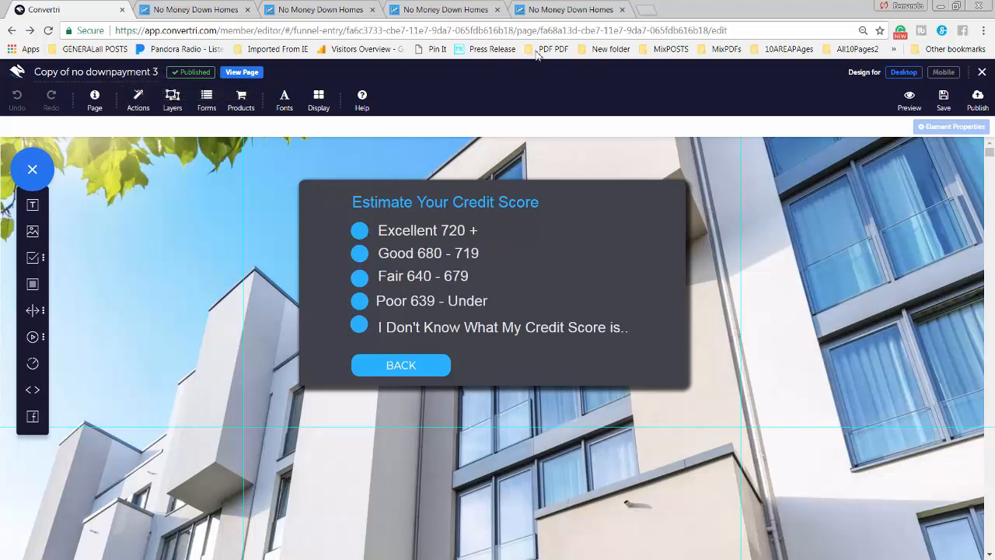
{"action": "left_click", "coordinate": [573, 14]}
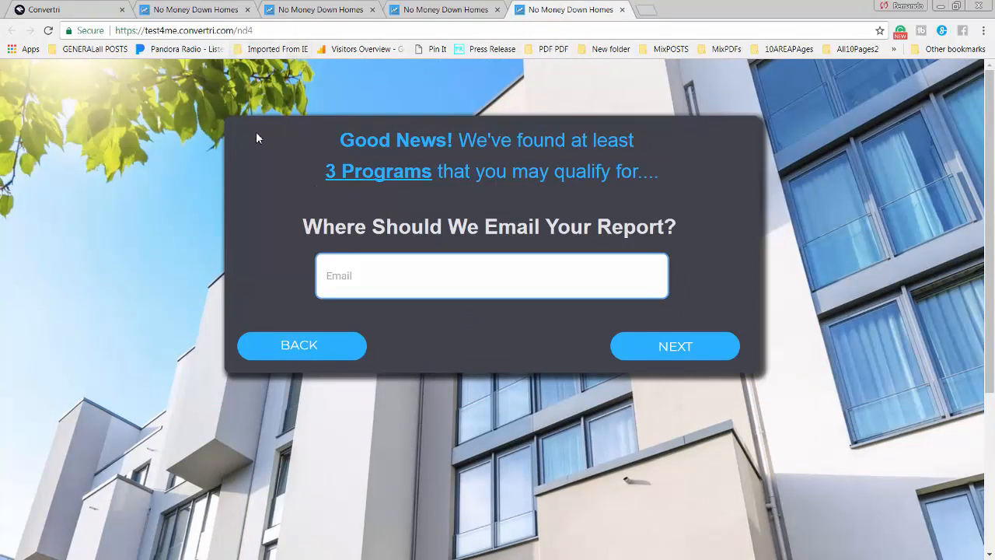
{"action": "right_click", "coordinate": [228, 30]}
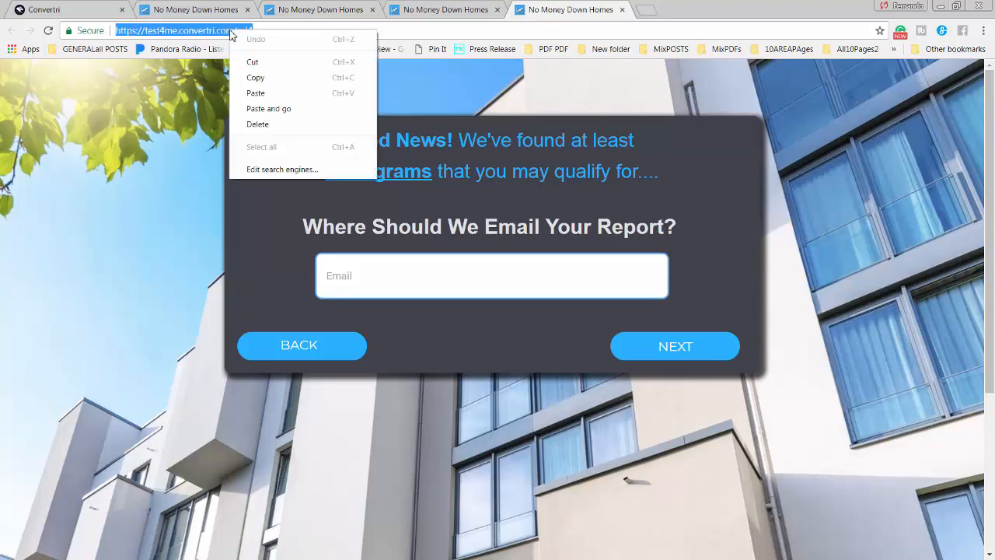
{"action": "left_click", "coordinate": [257, 78]}
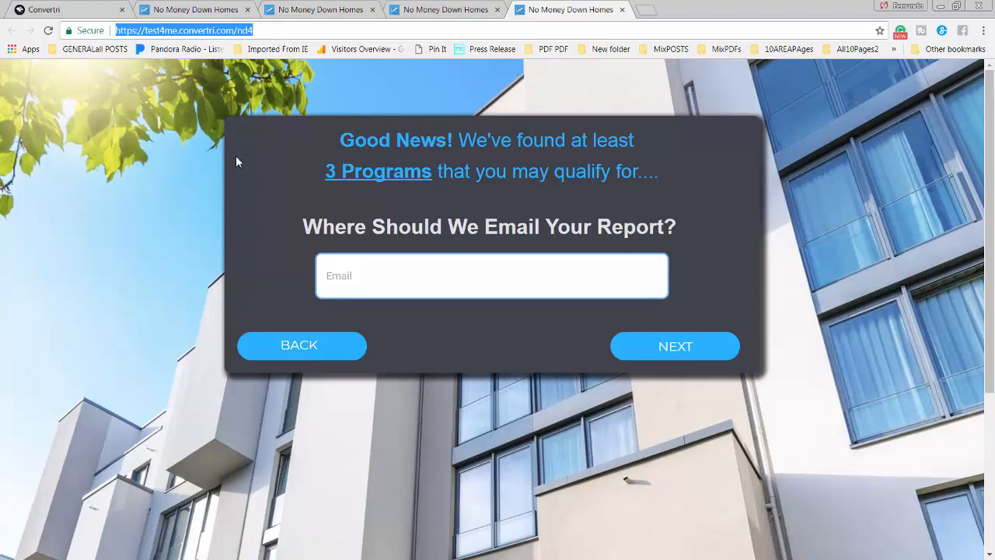
{"action": "left_click", "coordinate": [37, 11]}
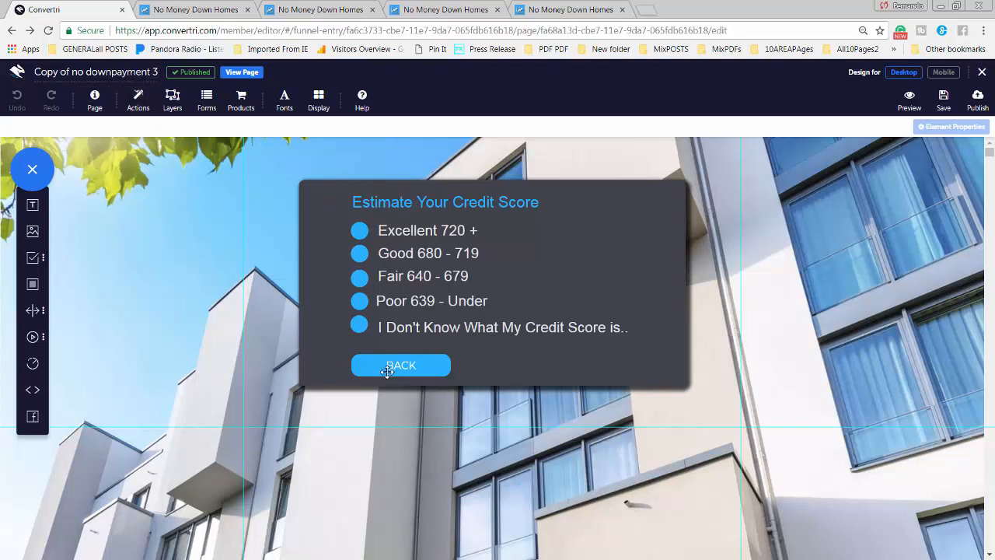
Link the Excellent 720 +, Good 680 - 719 and Fair 640 - 679 circles to the nd4 URL
{"action": "left_click", "coordinate": [358, 230]}
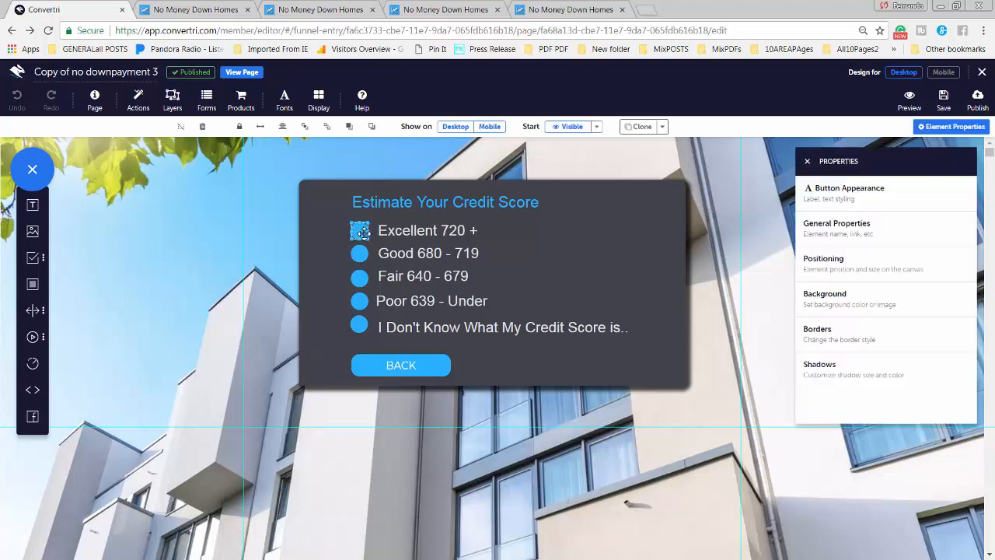
{"action": "left_click", "coordinate": [846, 233]}
{"action": "left_click", "coordinate": [832, 238]}
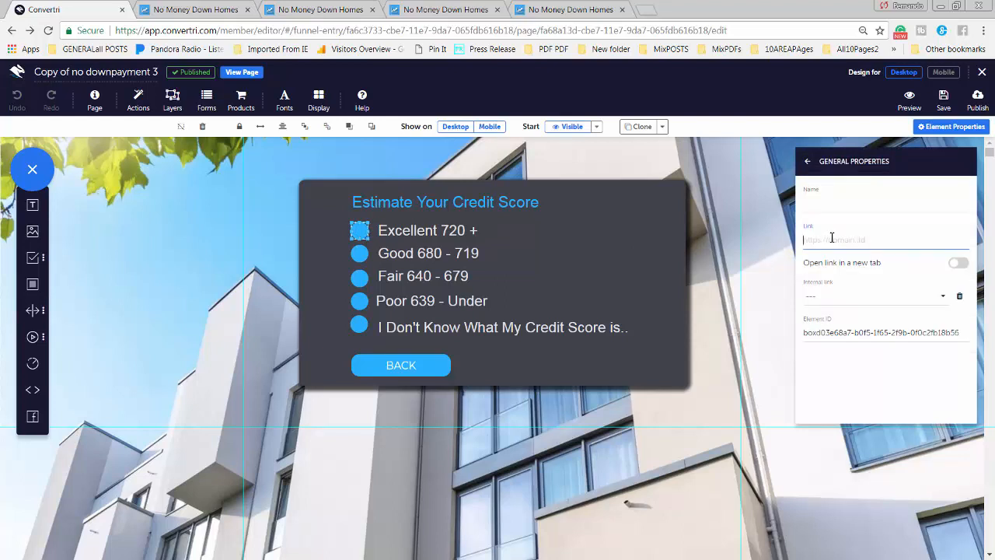
{"action": "key", "text": "ctrl+v"}
{"action": "left_click", "coordinate": [360, 254]}
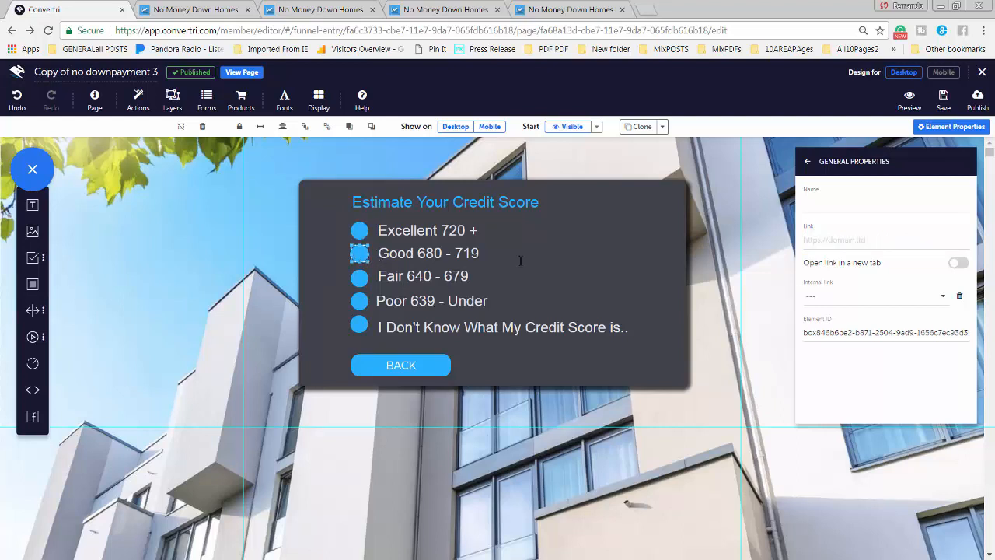
{"action": "left_click", "coordinate": [818, 243]}
{"action": "key", "text": "ctrl+v"}
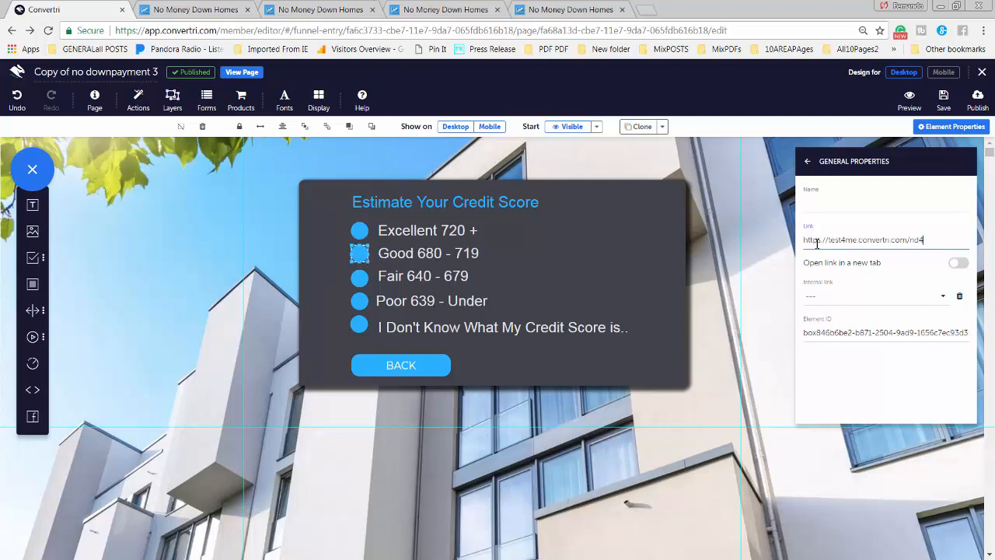
{"action": "left_click", "coordinate": [360, 278]}
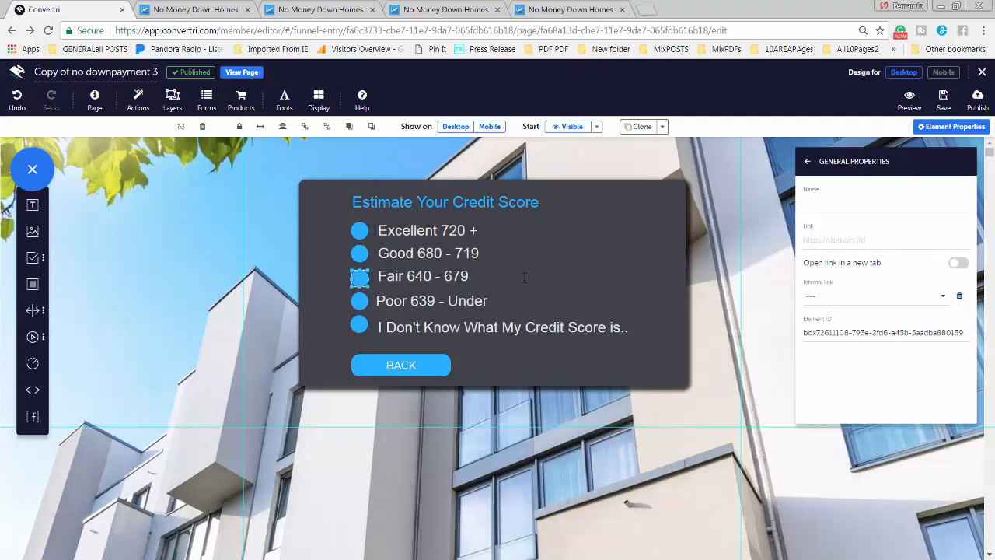
{"action": "left_click", "coordinate": [830, 246]}
{"action": "key", "text": "ctrl+v"}
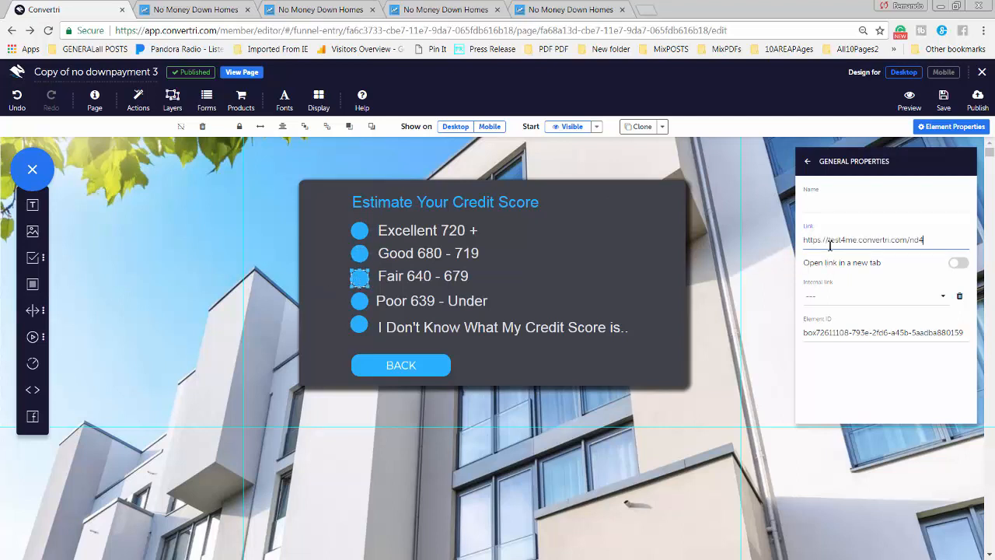
Link the Poor 639 - Under and I Don't Know circles to nd4 and save the page
{"action": "left_click", "coordinate": [363, 301]}
{"action": "left_click", "coordinate": [825, 242]}
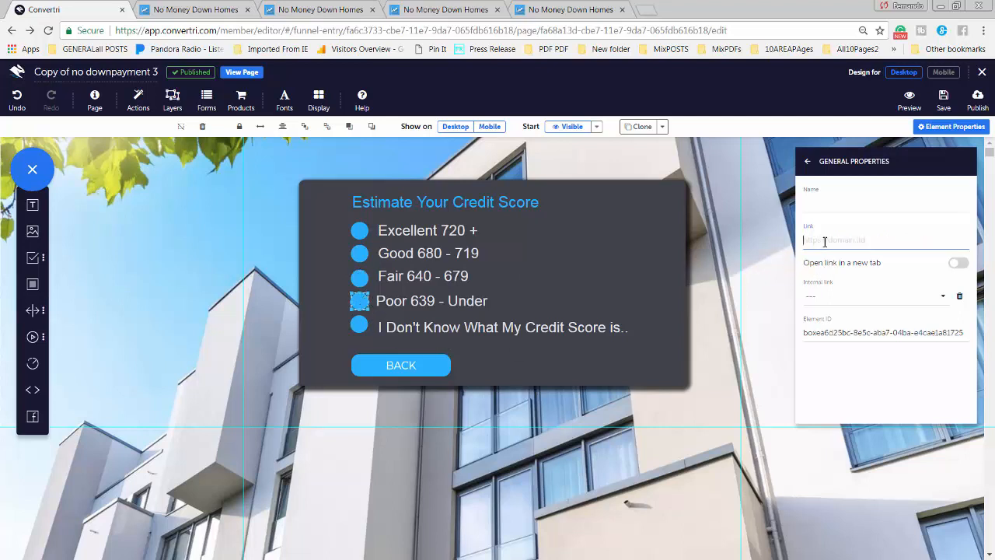
{"action": "key", "text": "ctrl+v"}
{"action": "left_click", "coordinate": [358, 326]}
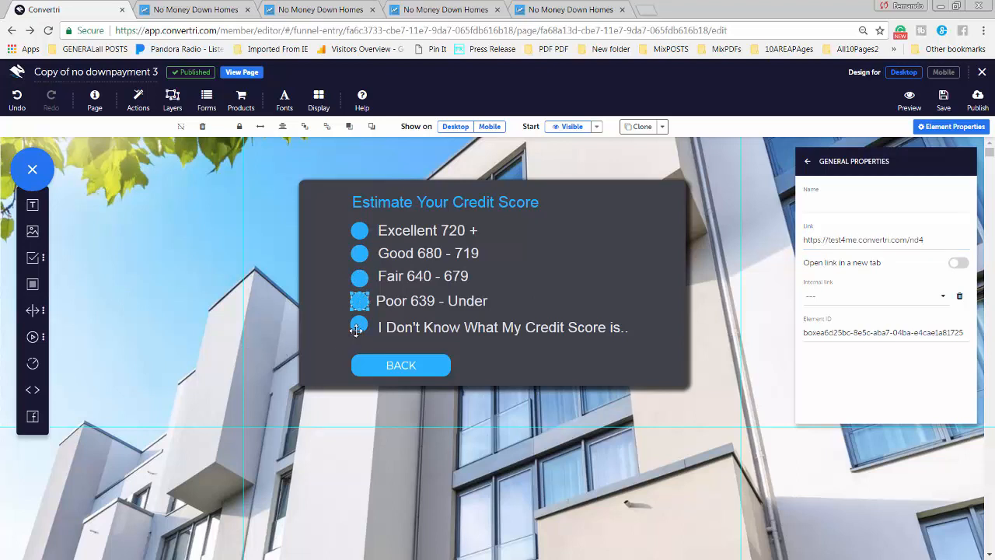
{"action": "left_click", "coordinate": [826, 243]}
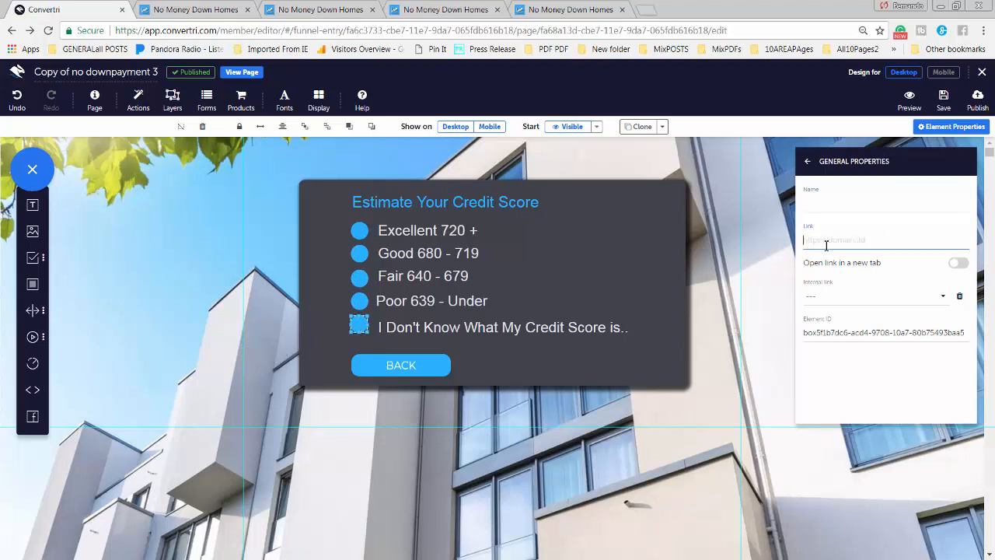
{"action": "key", "text": "ctrl+v"}
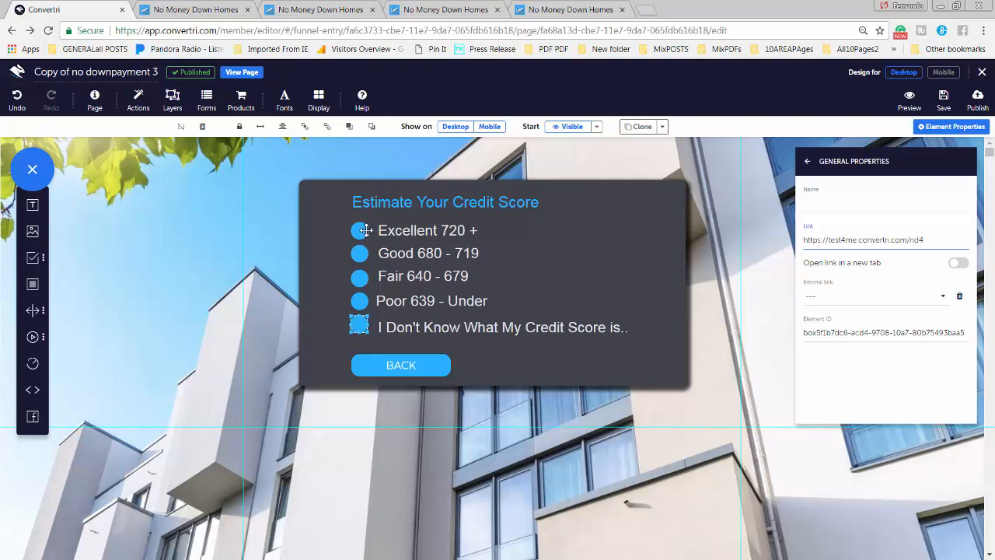
{"action": "left_click", "coordinate": [941, 99]}
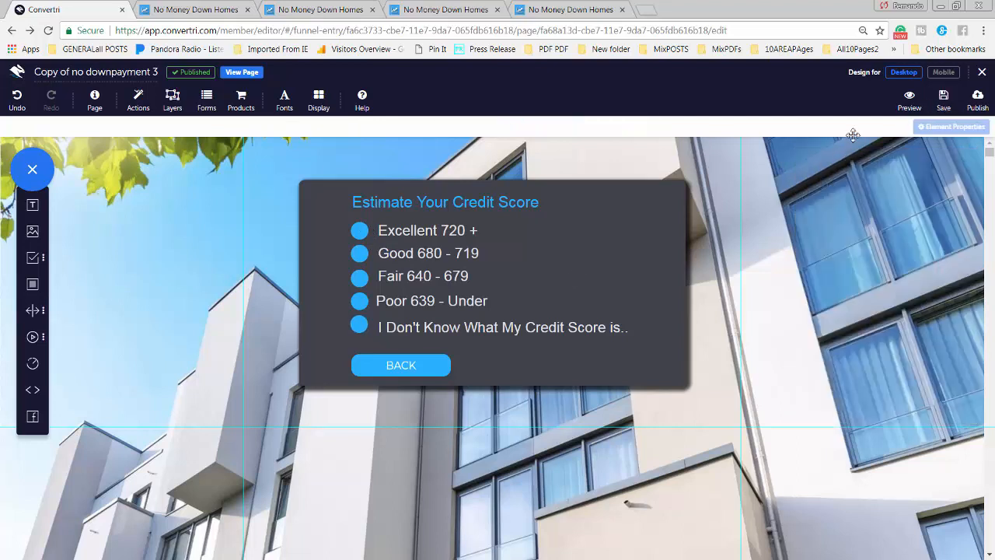
Preview the credit-score page and confirm an answer opens the nd4 email-report page
{"action": "left_click", "coordinate": [909, 98]}
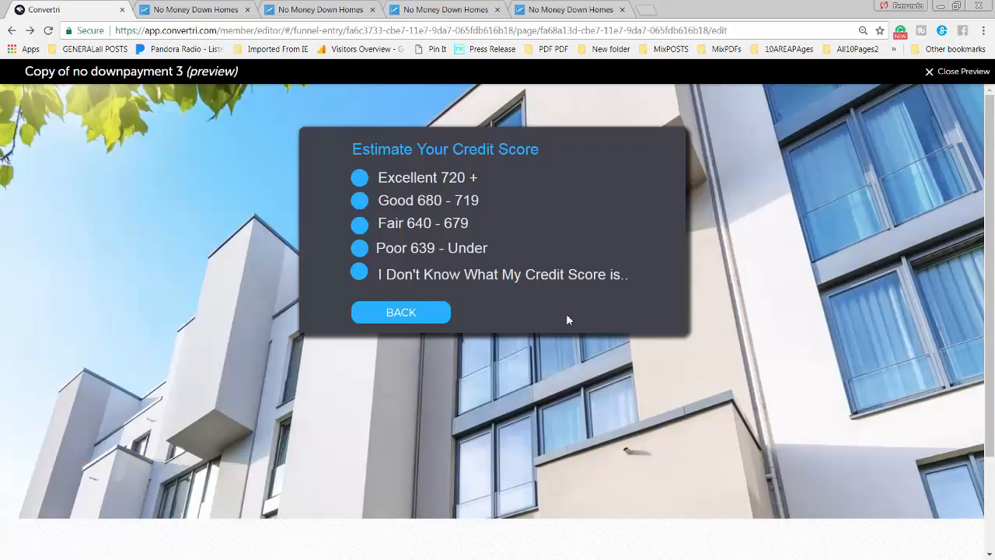
{"action": "left_click", "coordinate": [359, 233]}
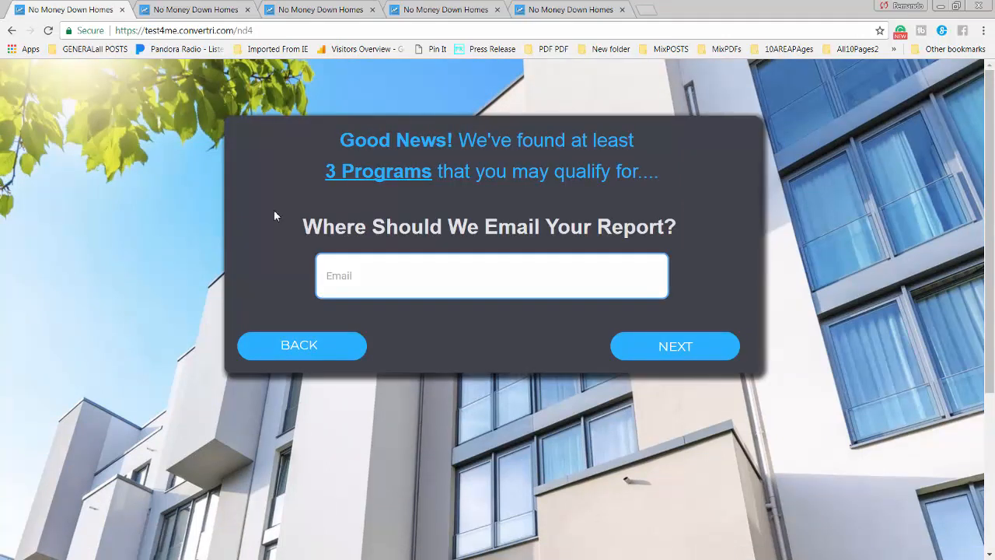
{"action": "left_click", "coordinate": [11, 31]}
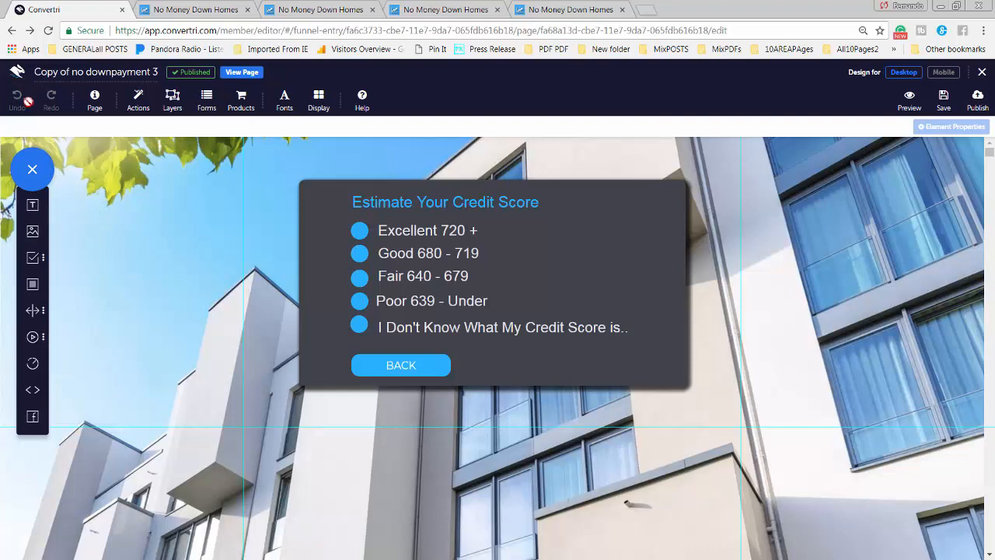
From the funnel overview, open the fourth page, Copy of Copy of Copy of no downpayment 6
{"action": "left_click", "coordinate": [11, 31]}
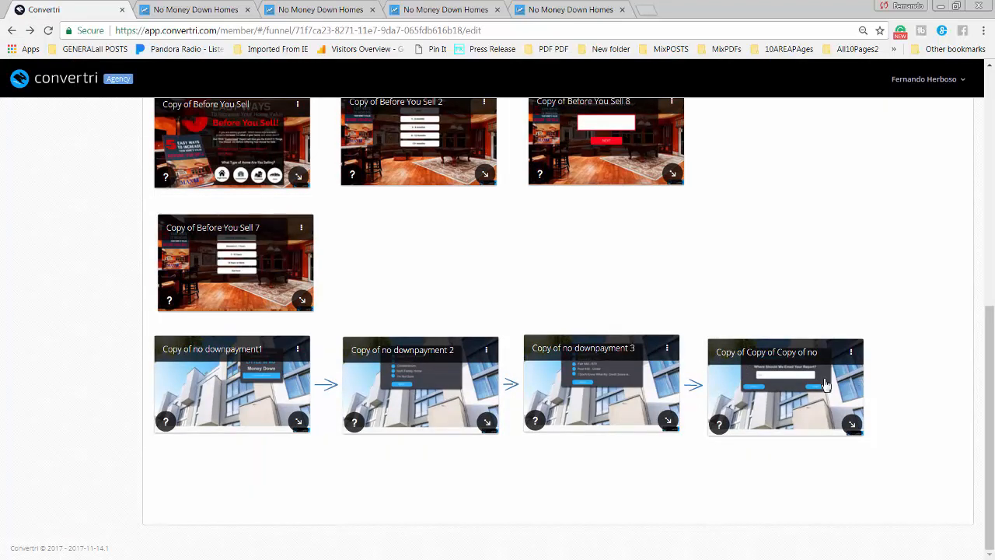
{"action": "left_click", "coordinate": [793, 389]}
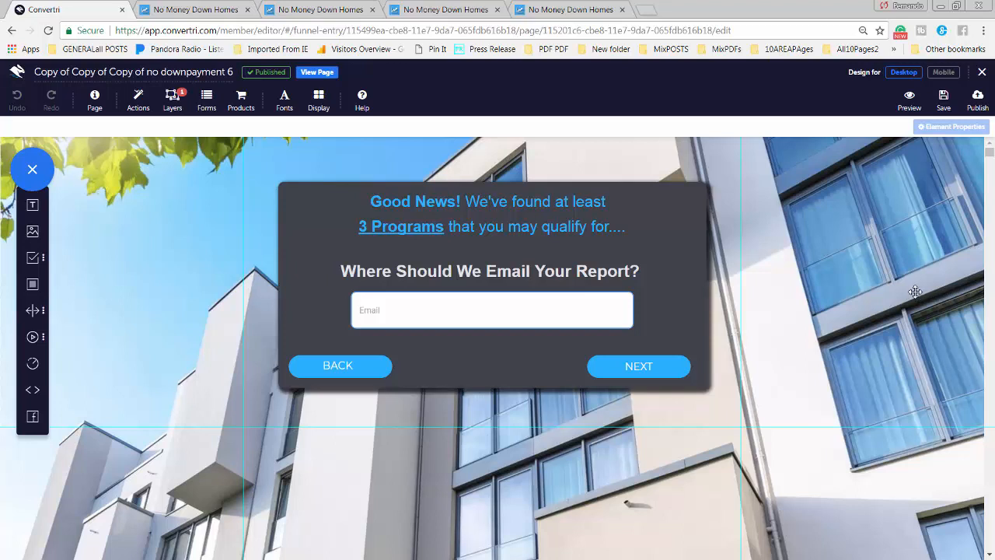
Toggle the NO DOWNPAYMENT 7 layer's visibility several times, leaving it hidden with the layers list reopened
{"action": "left_click", "coordinate": [171, 106]}
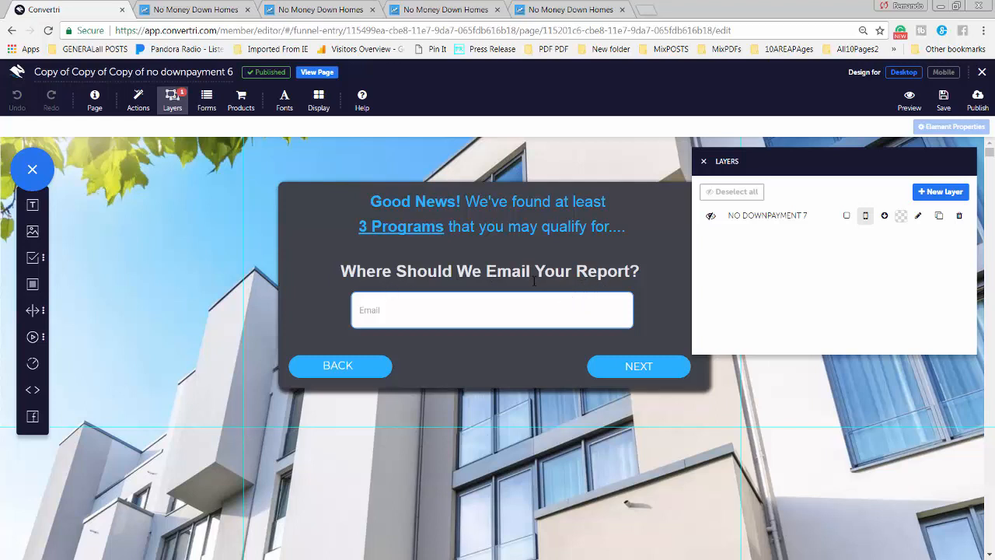
{"action": "left_click", "coordinate": [710, 216]}
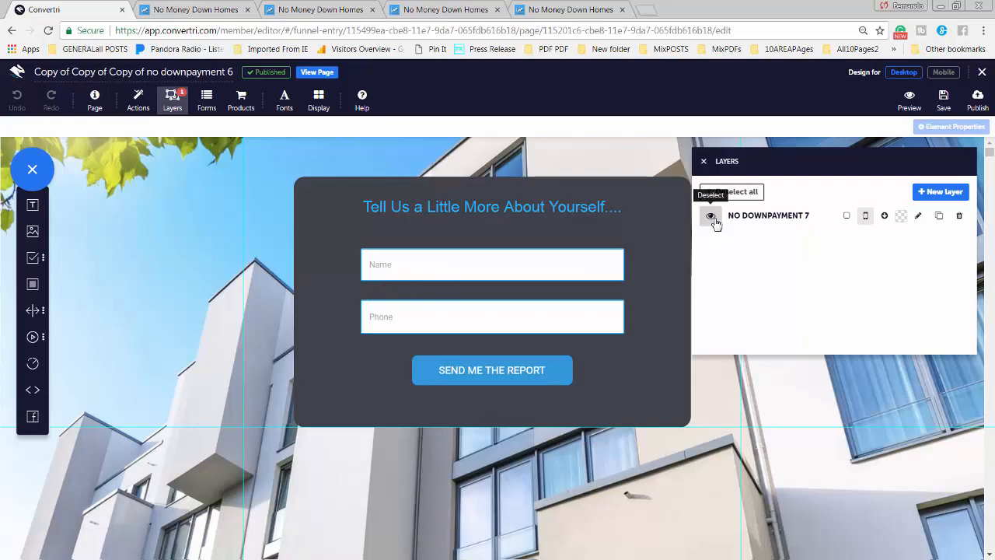
{"action": "left_click", "coordinate": [710, 216]}
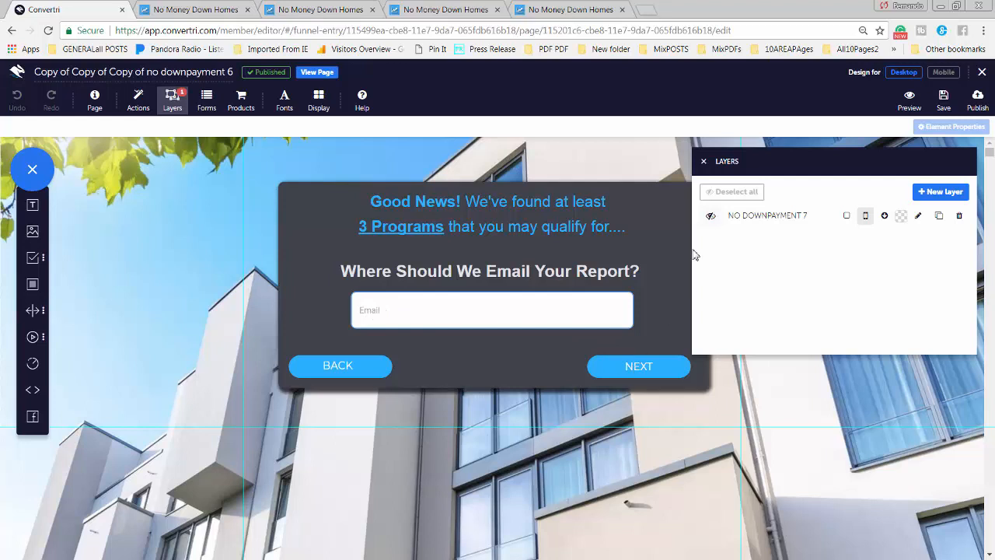
{"action": "left_click", "coordinate": [711, 217]}
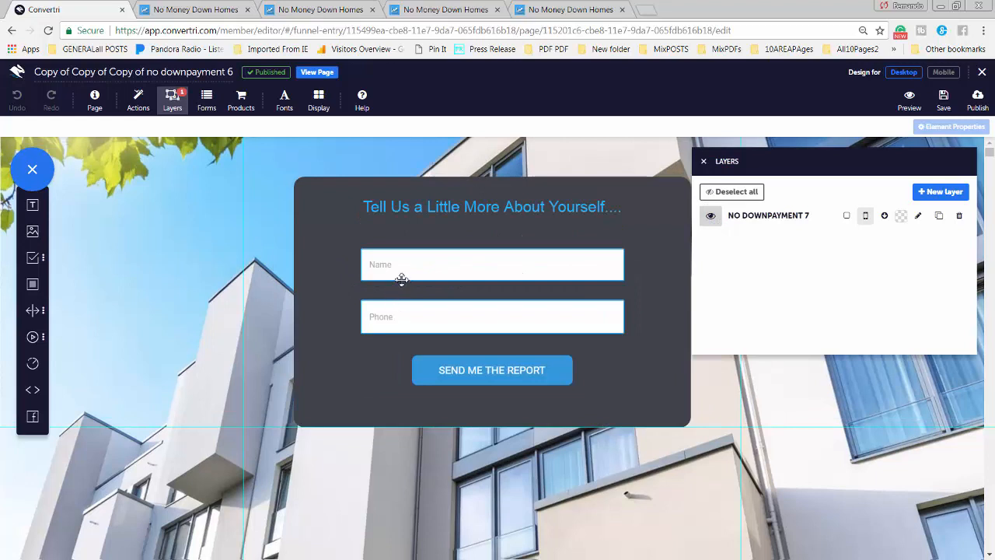
{"action": "left_click", "coordinate": [711, 215]}
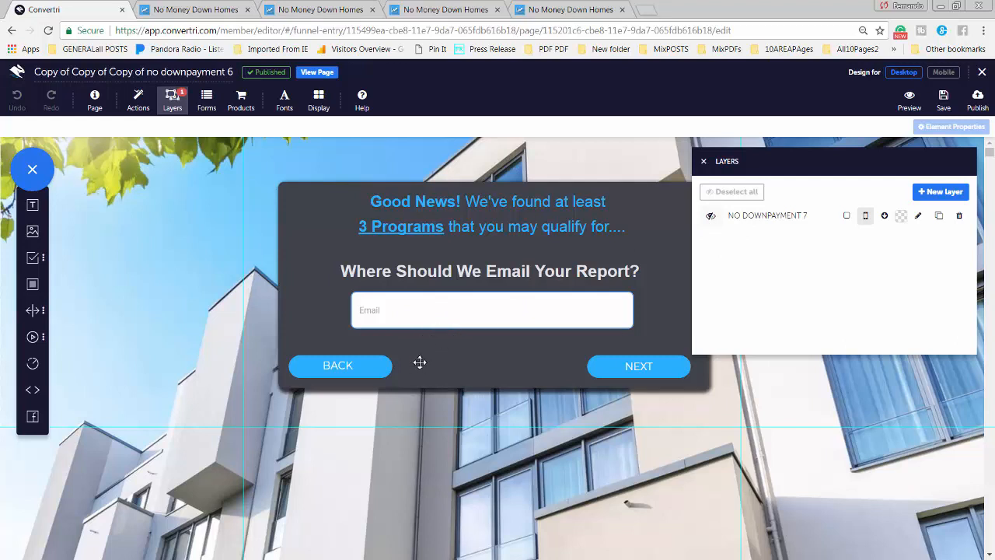
{"action": "left_click", "coordinate": [711, 215]}
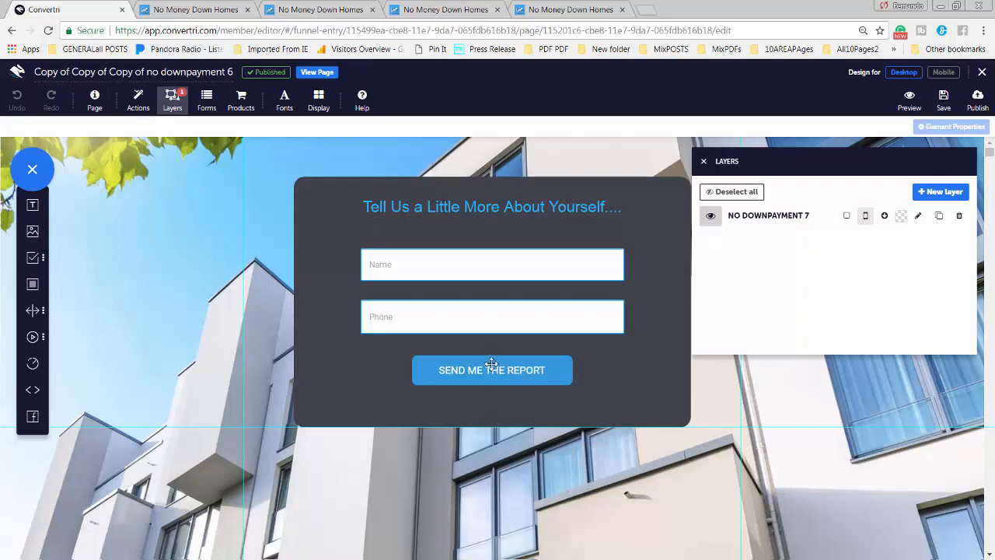
{"action": "left_click", "coordinate": [712, 218]}
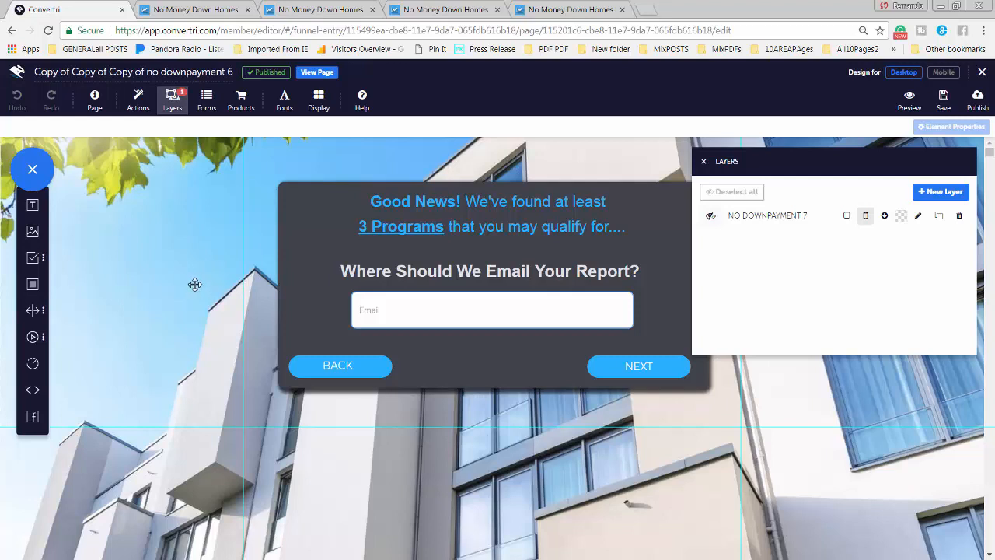
{"action": "left_click", "coordinate": [171, 107]}
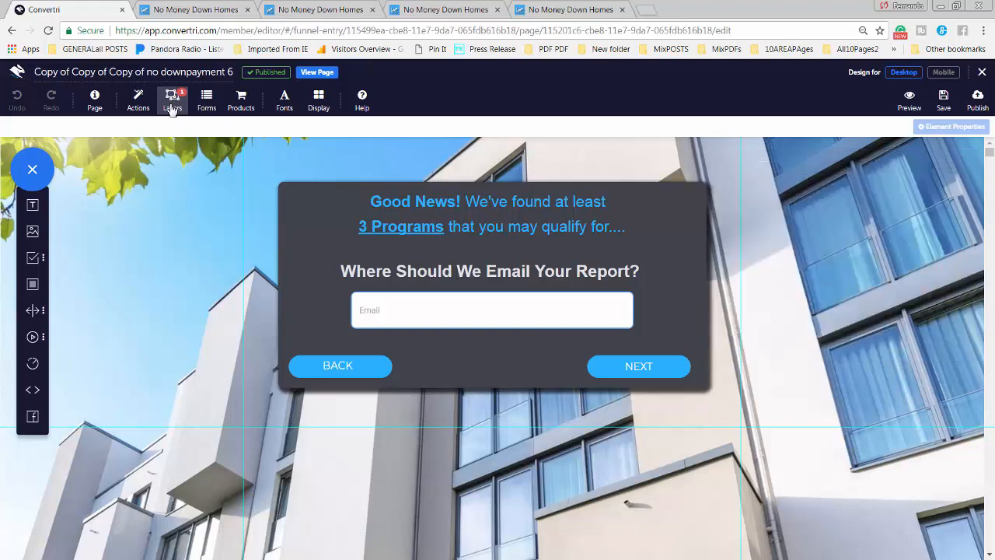
{"action": "left_click", "coordinate": [172, 107]}
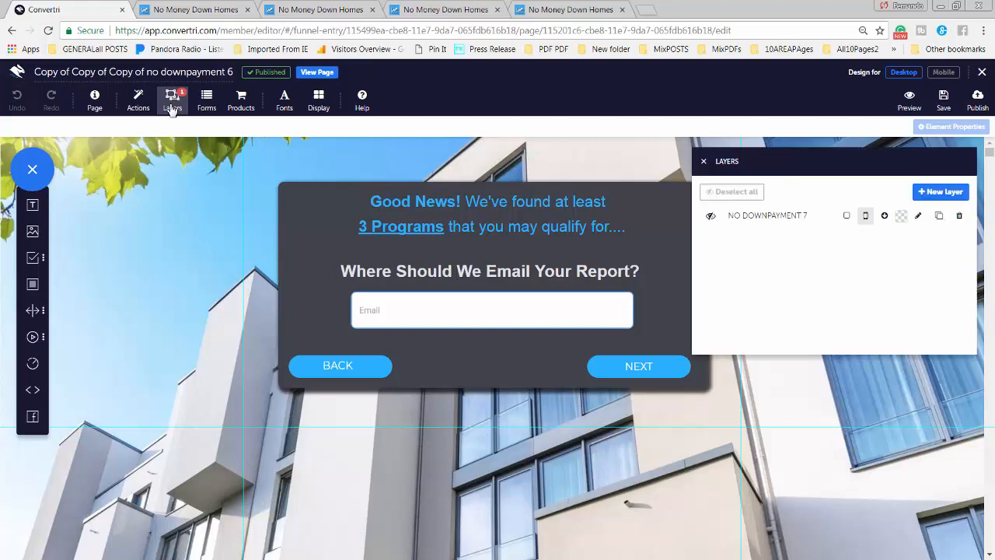
Create a new layer named 'test layer' and make it the layer being edited
{"action": "left_click", "coordinate": [950, 193]}
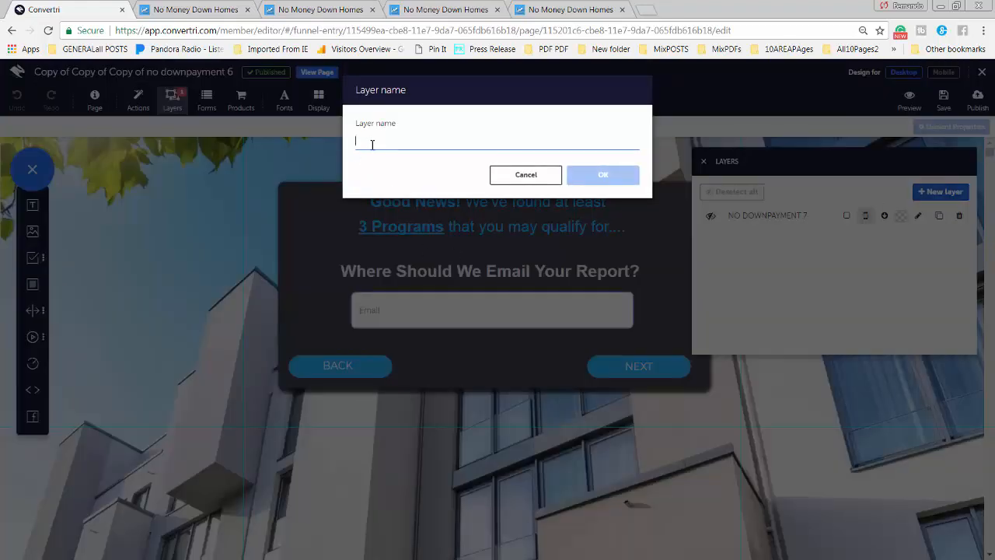
{"action": "type", "text": "test layer"}
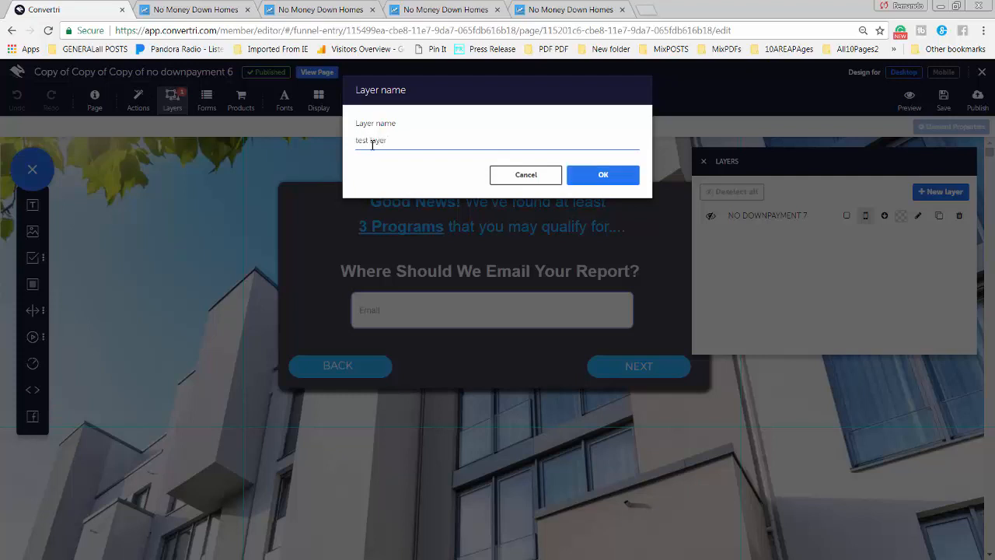
{"action": "left_click", "coordinate": [605, 178]}
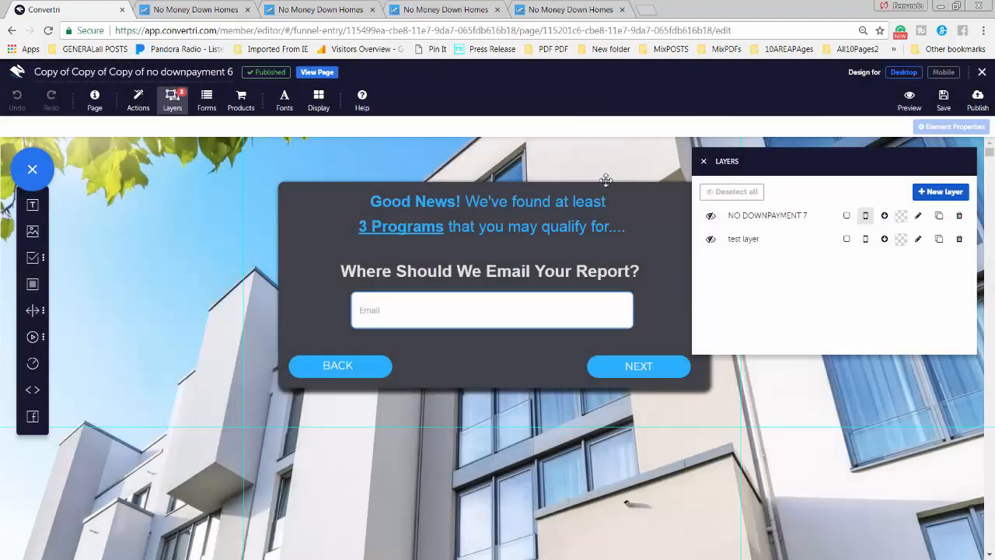
{"action": "left_click", "coordinate": [710, 243]}
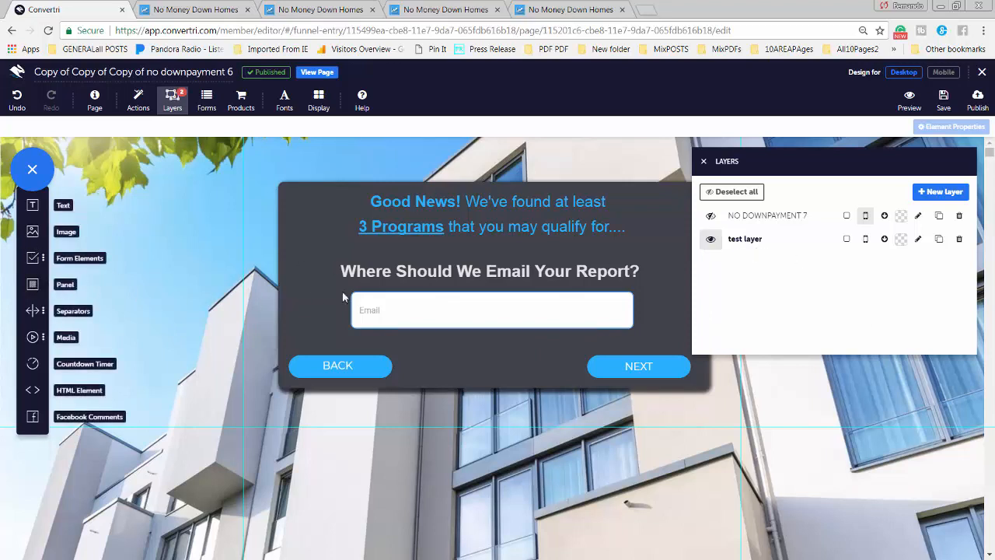
Add a panel across the page centre and give it a blue background
{"action": "left_click_drag", "start_coordinate": [377, 302], "coordinate": [167, 402]}
{"action": "left_click_drag", "start_coordinate": [456, 325], "coordinate": [576, 360]}
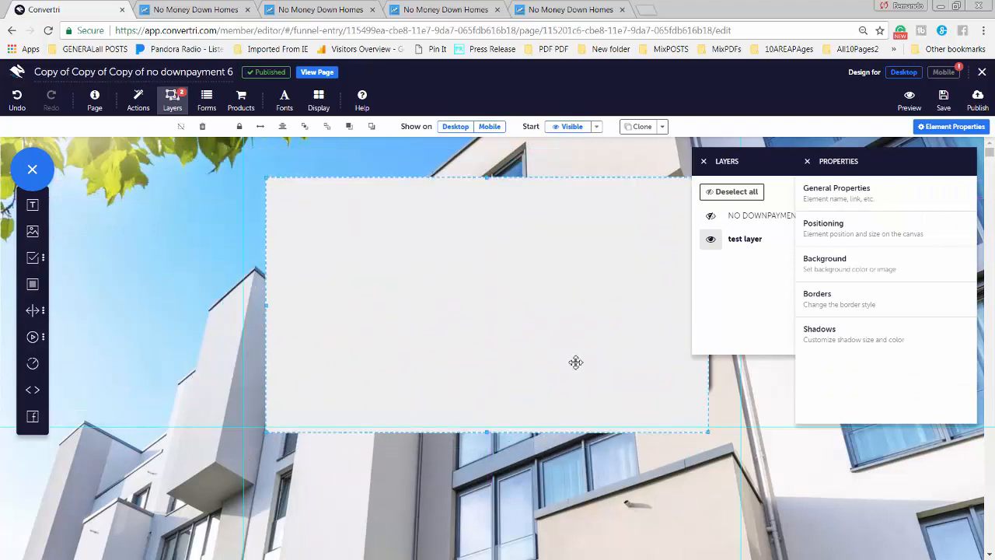
{"action": "left_click", "coordinate": [845, 270]}
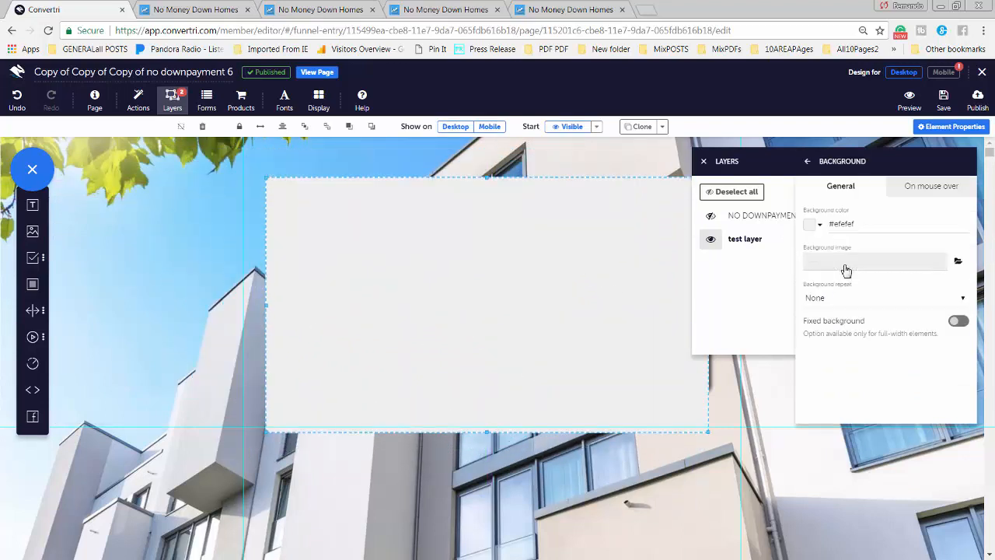
{"action": "left_click", "coordinate": [807, 229]}
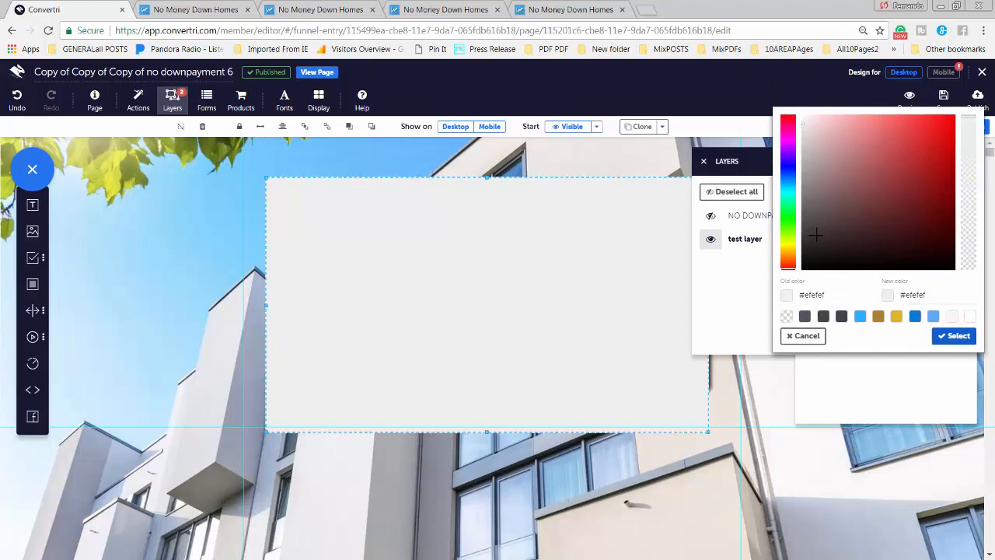
{"action": "left_click", "coordinate": [915, 316]}
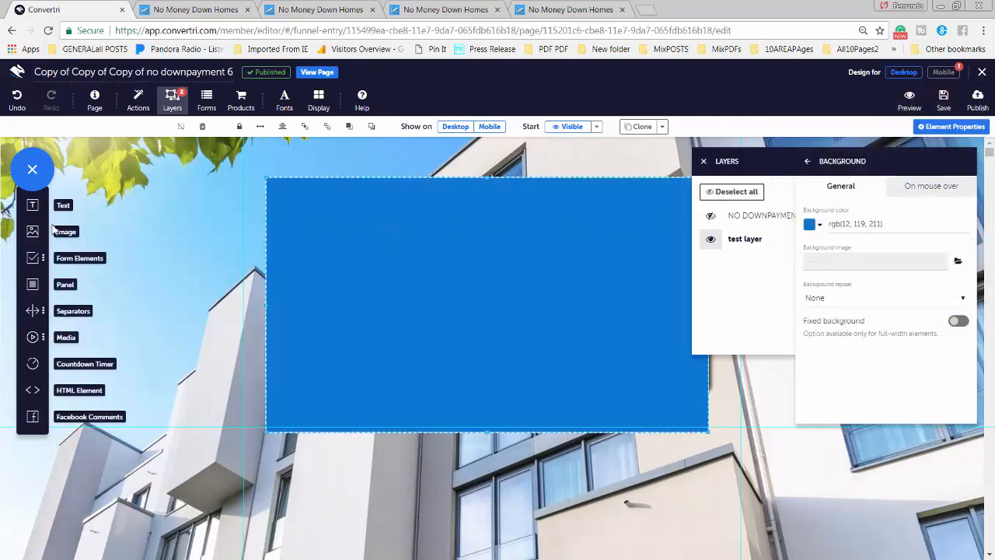
Insert the dog photo, shrink it onto the panel's left side, and add a text box beside it
{"action": "left_click_drag", "start_coordinate": [53, 230], "coordinate": [356, 251]}
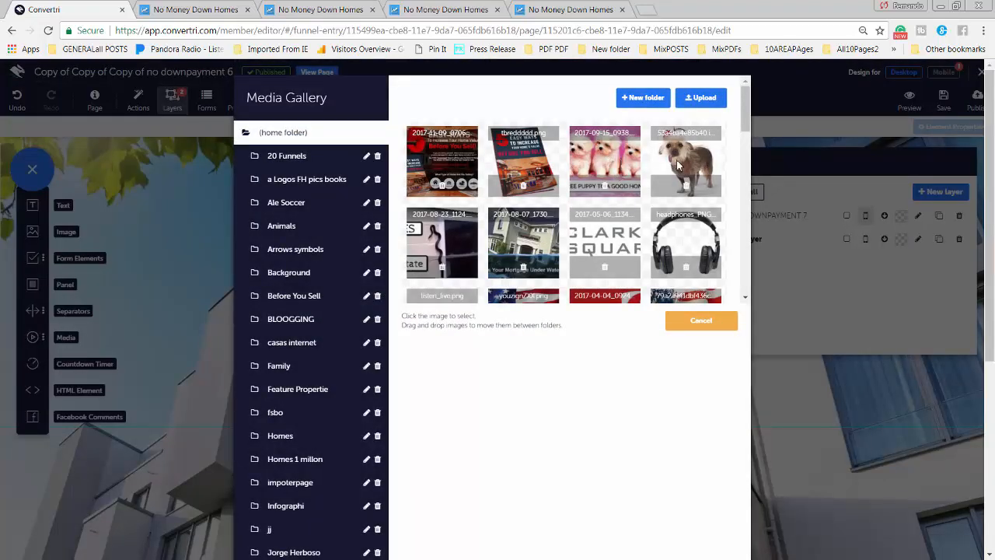
{"action": "left_click", "coordinate": [686, 161]}
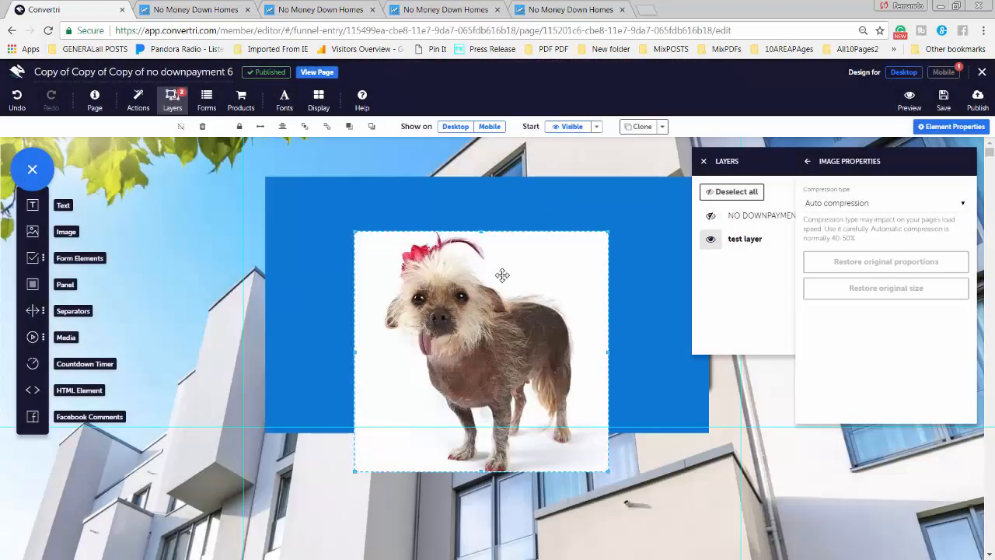
{"action": "left_click_drag", "start_coordinate": [595, 426], "coordinate": [544, 346]}
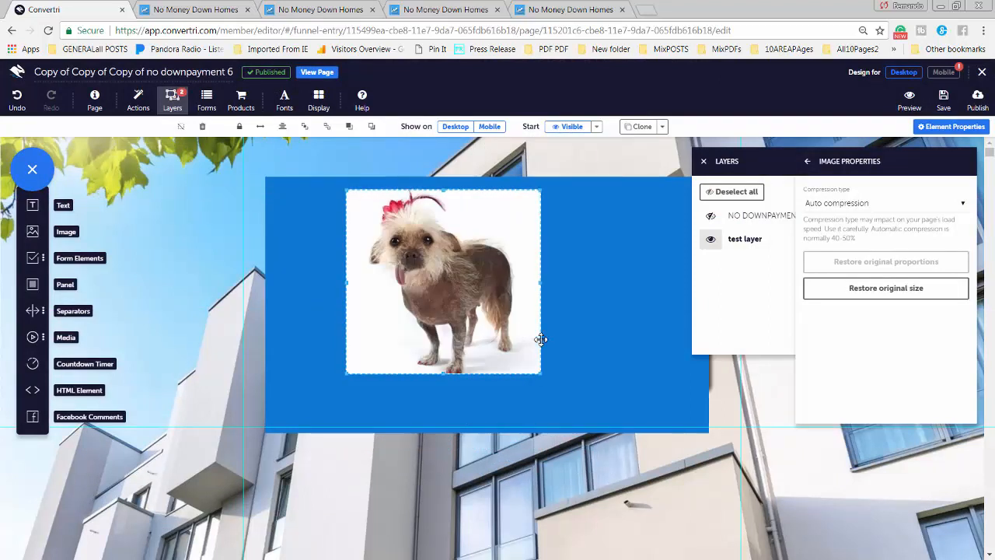
{"action": "left_click_drag", "start_coordinate": [437, 312], "coordinate": [395, 314]}
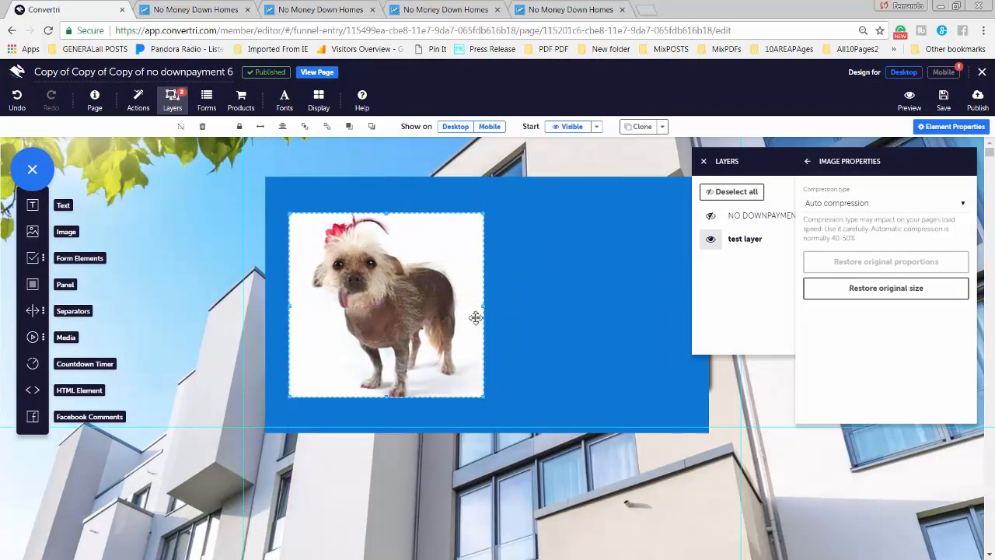
{"action": "left_click", "coordinate": [536, 322]}
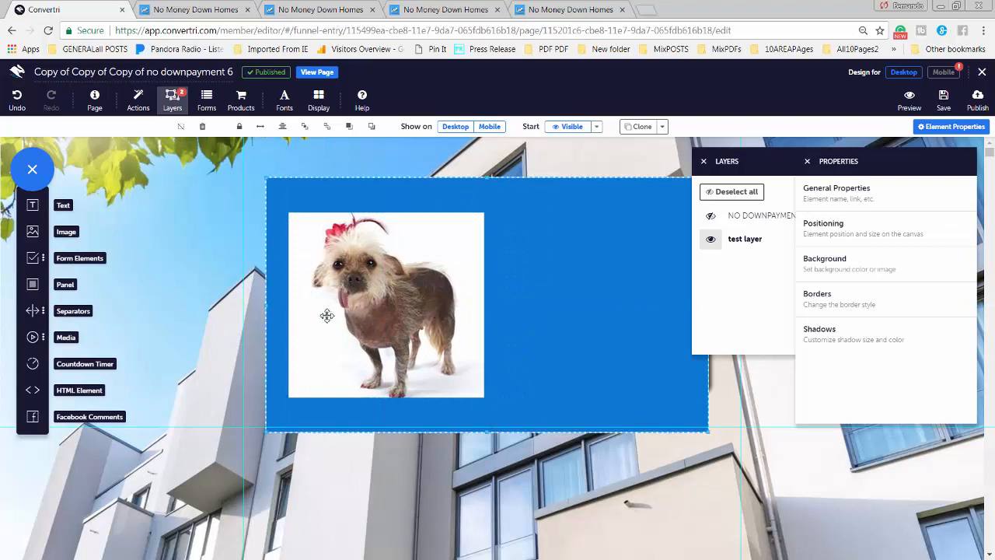
{"action": "left_click_drag", "start_coordinate": [47, 207], "coordinate": [535, 301]}
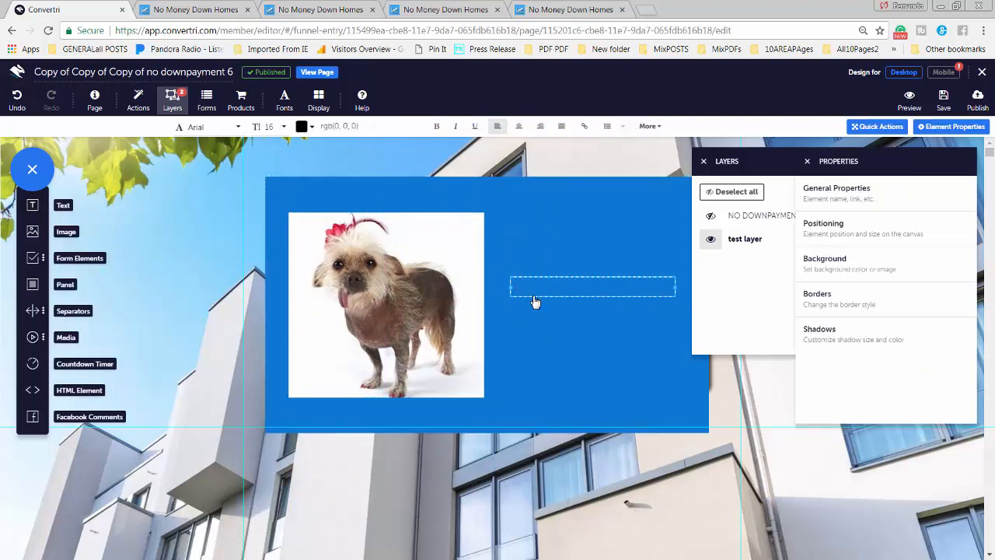
Type 'Hello!' in the text box and style it Anton, size 30, bold
{"action": "type", "text": "Hellow"}
{"action": "left_click", "coordinate": [267, 128]}
{"action": "scroll", "coordinate": [268, 212], "scroll_direction": "down", "scroll_amount": 3}
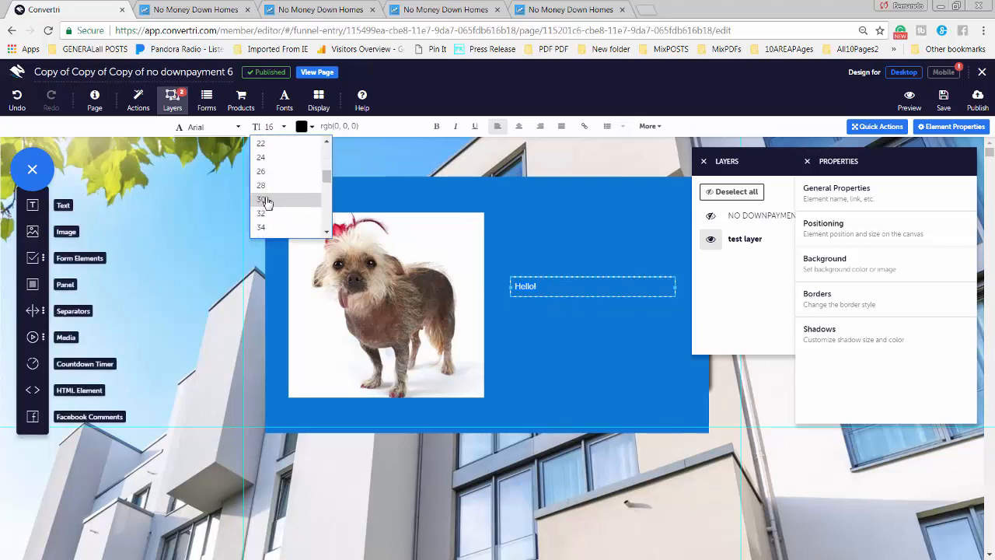
{"action": "left_click", "coordinate": [263, 199]}
{"action": "left_click", "coordinate": [198, 129]}
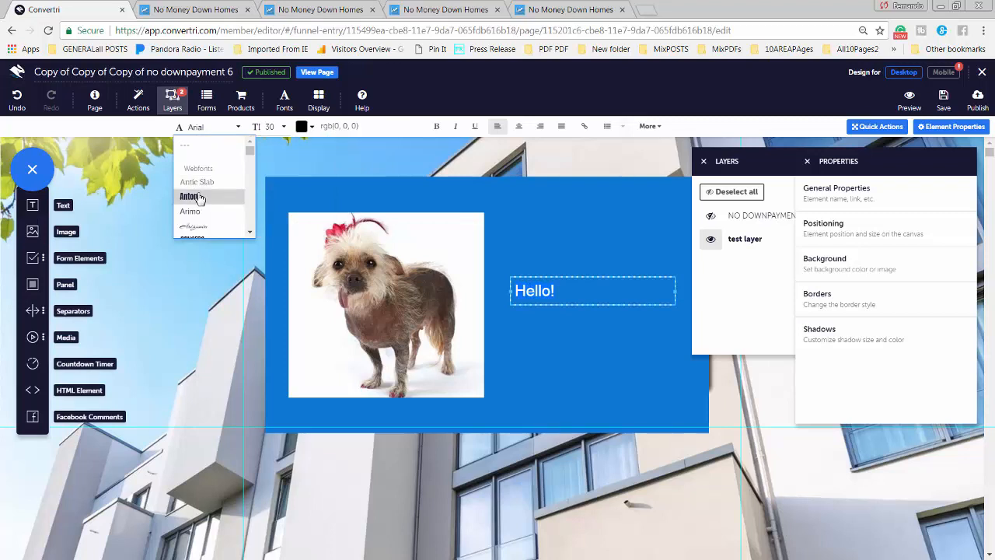
{"action": "left_click", "coordinate": [198, 196]}
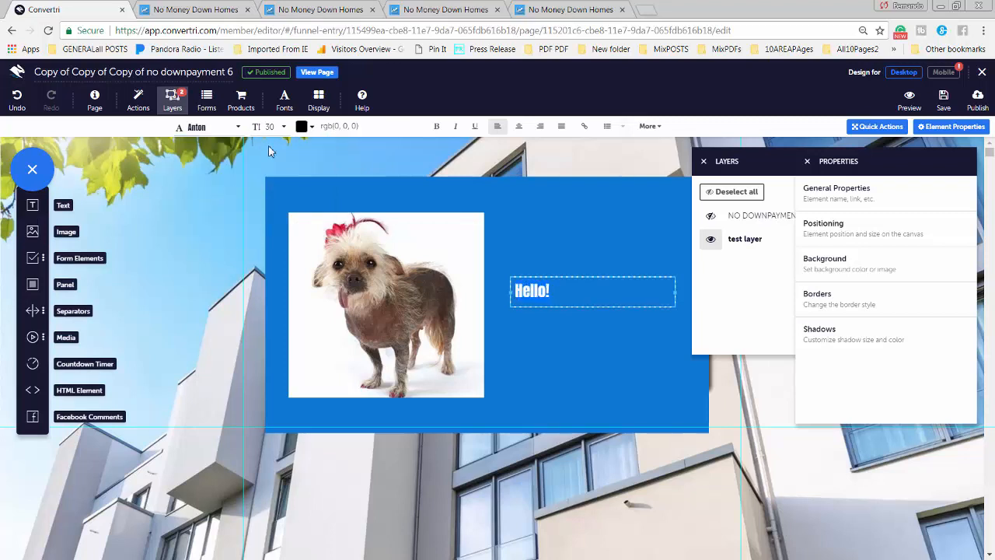
{"action": "left_click", "coordinate": [436, 126]}
Move the Hello! text onto the dog image's lower edge and close the layers and properties panels
{"action": "left_click", "coordinate": [563, 320]}
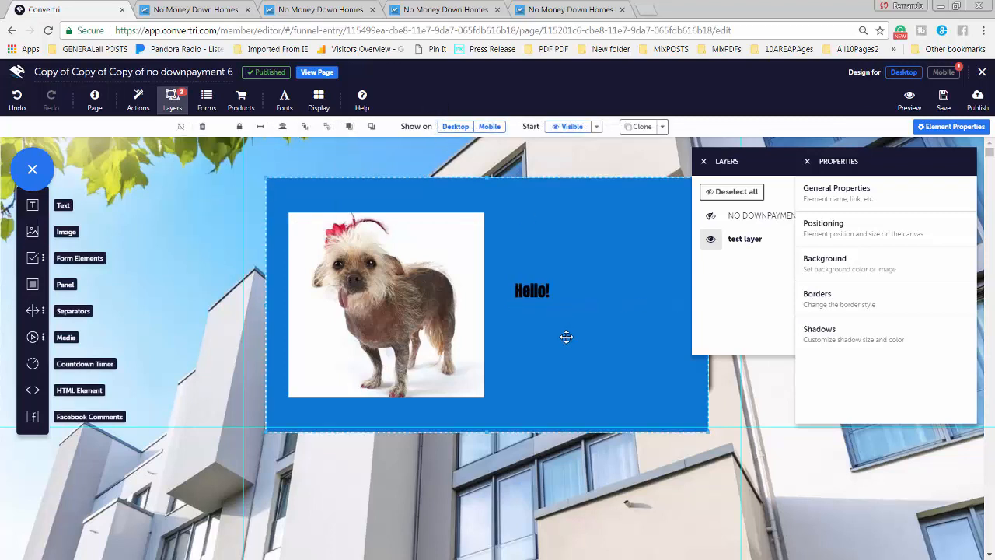
{"action": "left_click", "coordinate": [537, 294]}
{"action": "left_click_drag", "start_coordinate": [579, 280], "coordinate": [499, 374]}
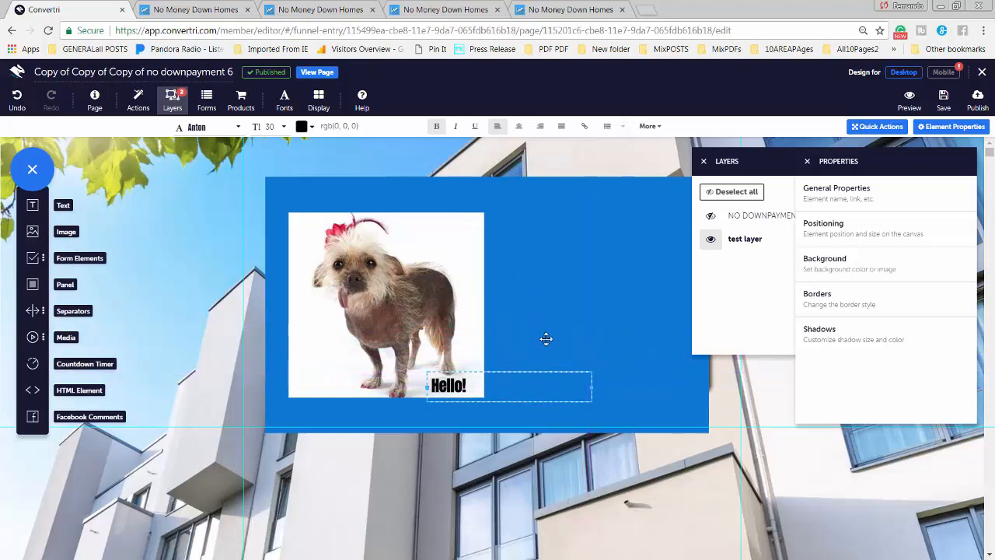
{"action": "left_click", "coordinate": [551, 338]}
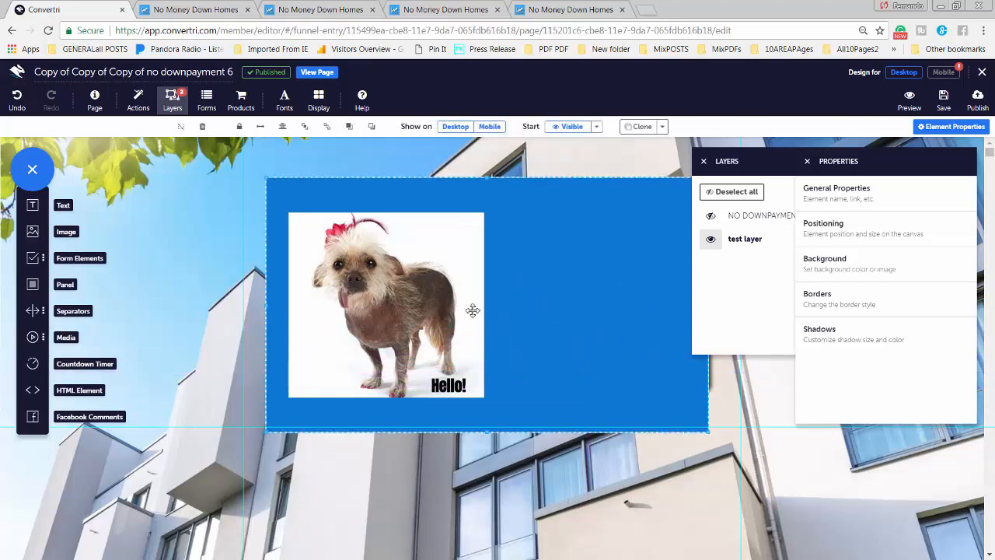
{"action": "left_click", "coordinate": [705, 163]}
{"action": "left_click", "coordinate": [807, 163]}
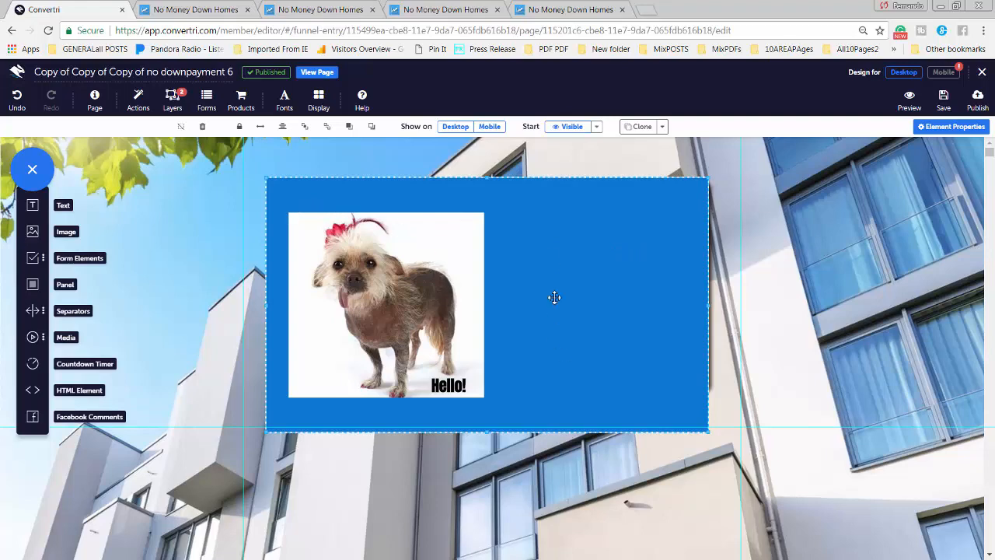
Shift the blue dog panel and add a new text box inside it
{"action": "left_click_drag", "start_coordinate": [565, 269], "coordinate": [566, 237]}
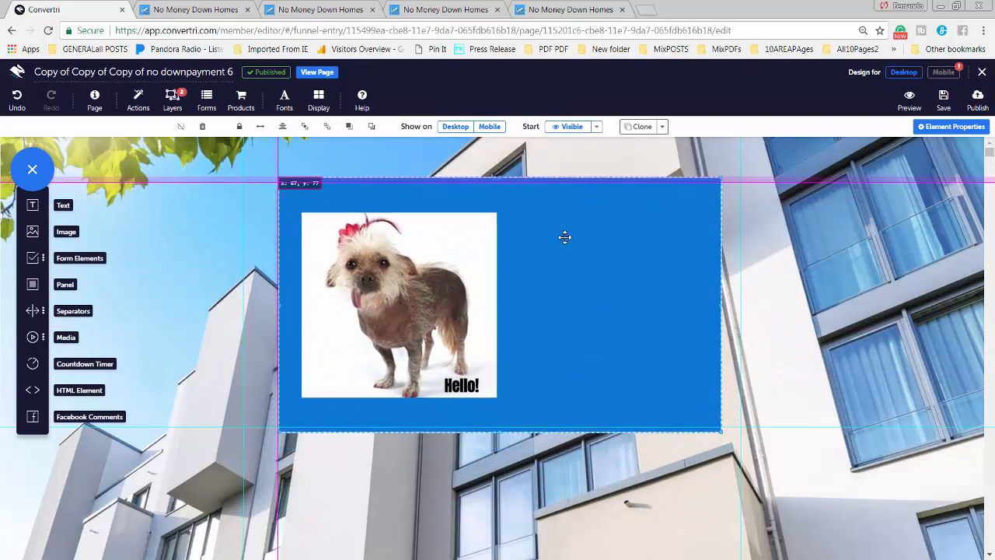
{"action": "left_click", "coordinate": [32, 208]}
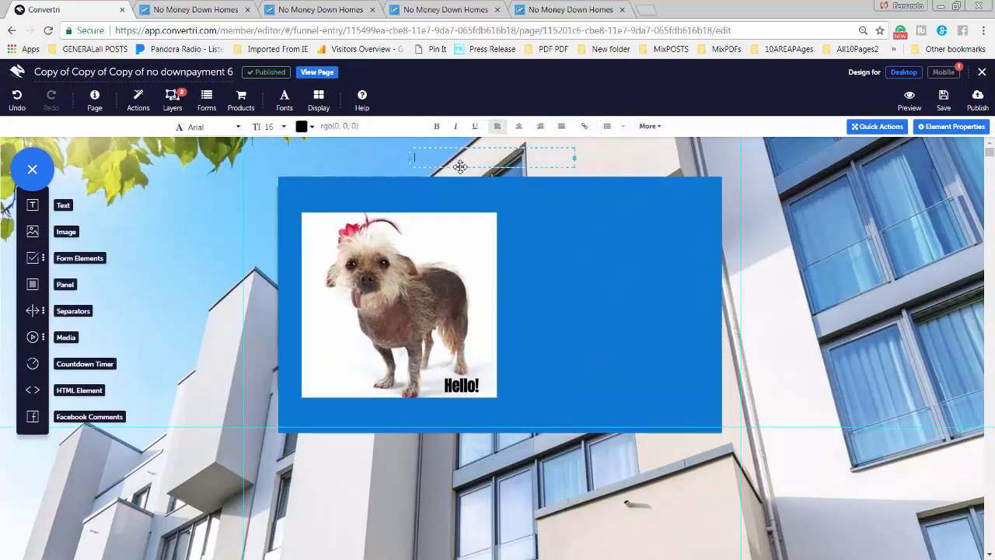
{"action": "left_click_drag", "start_coordinate": [461, 164], "coordinate": [705, 205]}
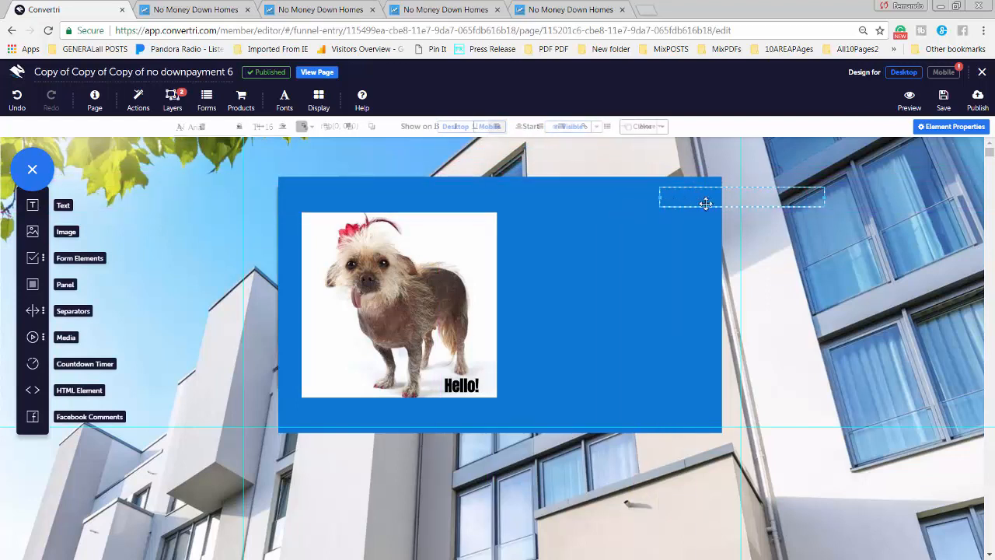
{"action": "left_click", "coordinate": [685, 202]}
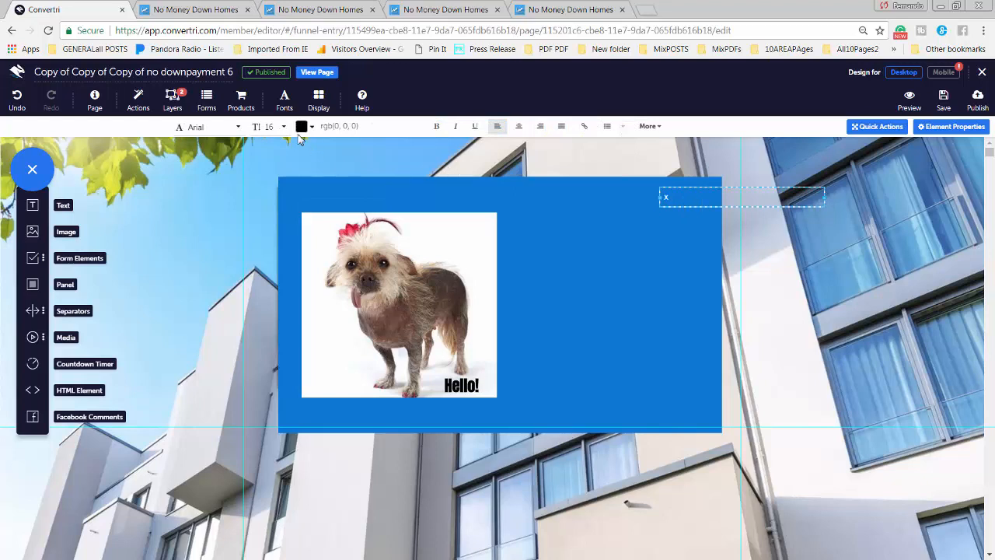
Set the X text to size 60 and fit it into the panel's top-right corner
{"action": "left_click", "coordinate": [269, 127]}
{"action": "scroll", "coordinate": [278, 211], "scroll_direction": "down", "scroll_amount": 5}
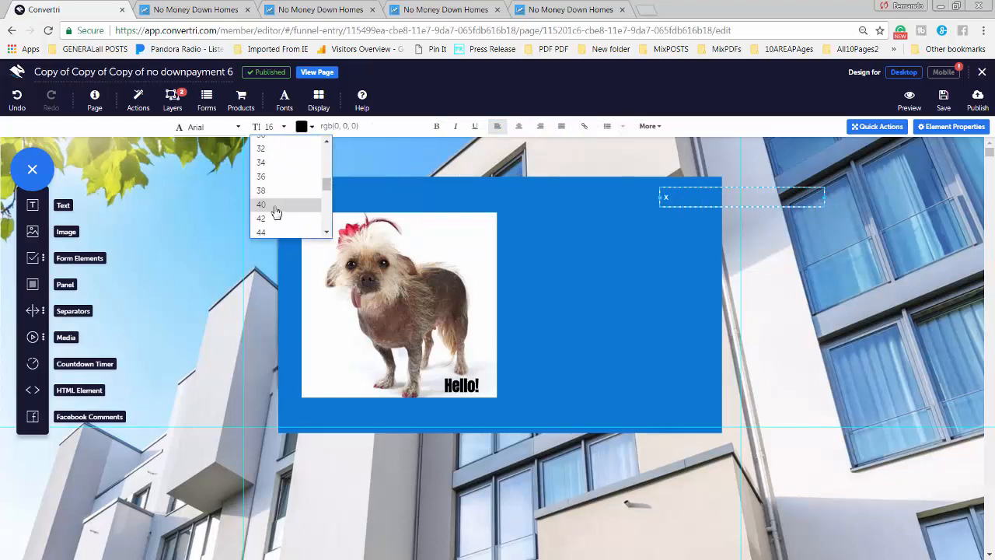
{"action": "left_click", "coordinate": [276, 204]}
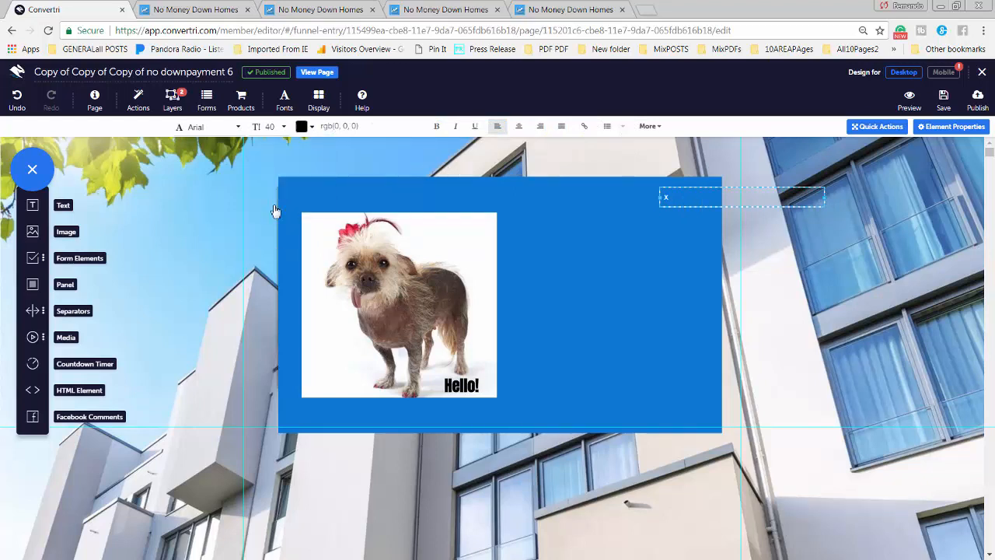
{"action": "left_click", "coordinate": [267, 127]}
{"action": "scroll", "coordinate": [275, 202], "scroll_direction": "down", "scroll_amount": 3}
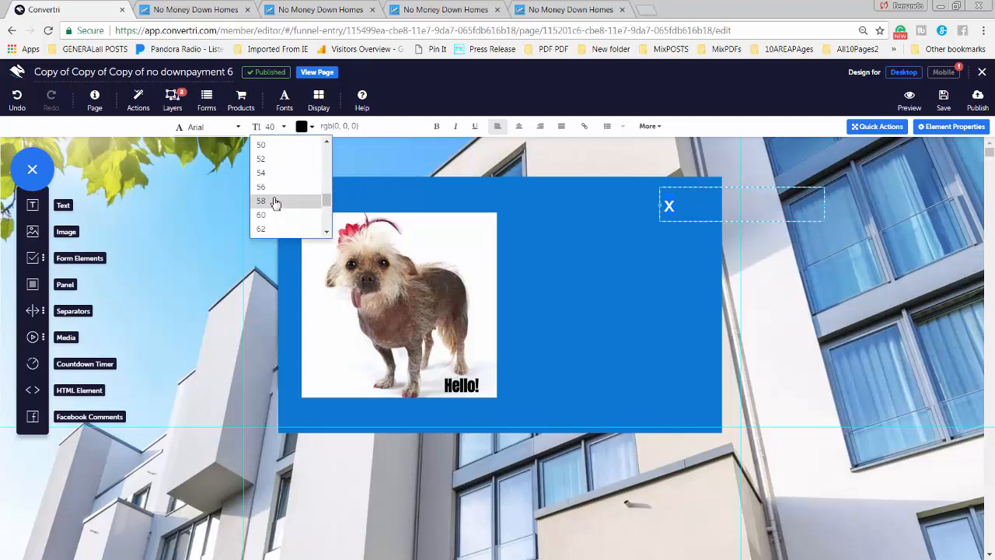
{"action": "left_click", "coordinate": [266, 216]}
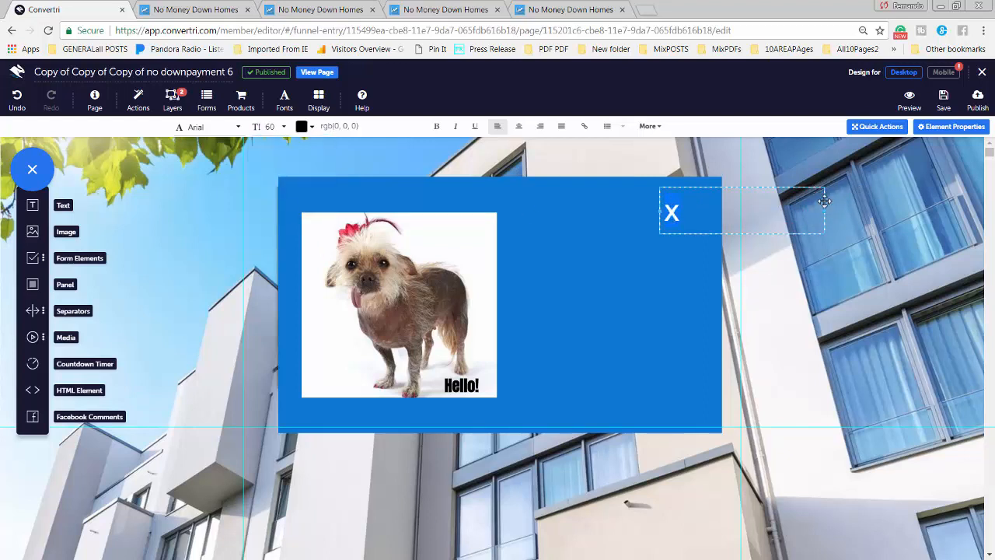
{"action": "left_click_drag", "start_coordinate": [824, 211], "coordinate": [720, 175]}
{"action": "left_click", "coordinate": [753, 291]}
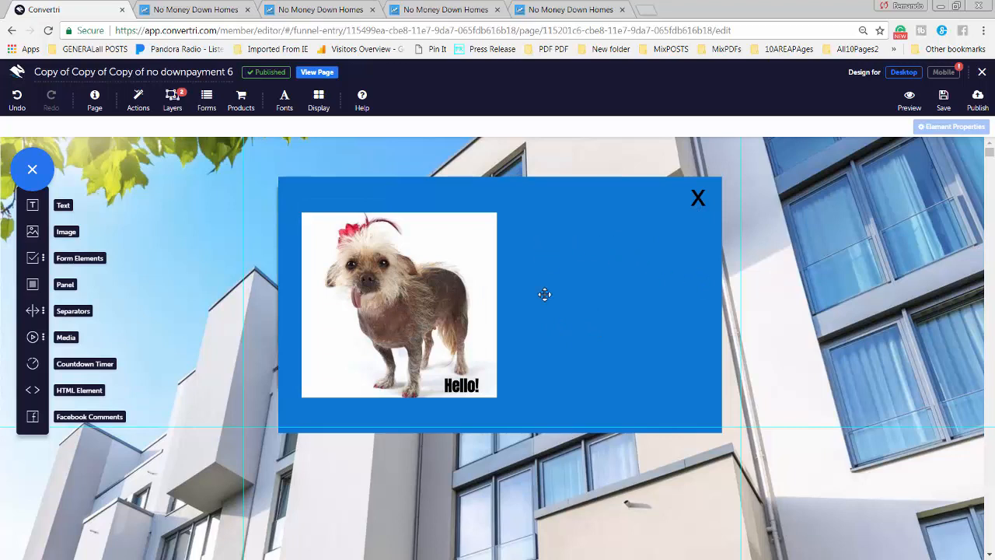
Toggle the test layer's visibility to compare it with the email form, then close the layers list
{"action": "left_click", "coordinate": [172, 99]}
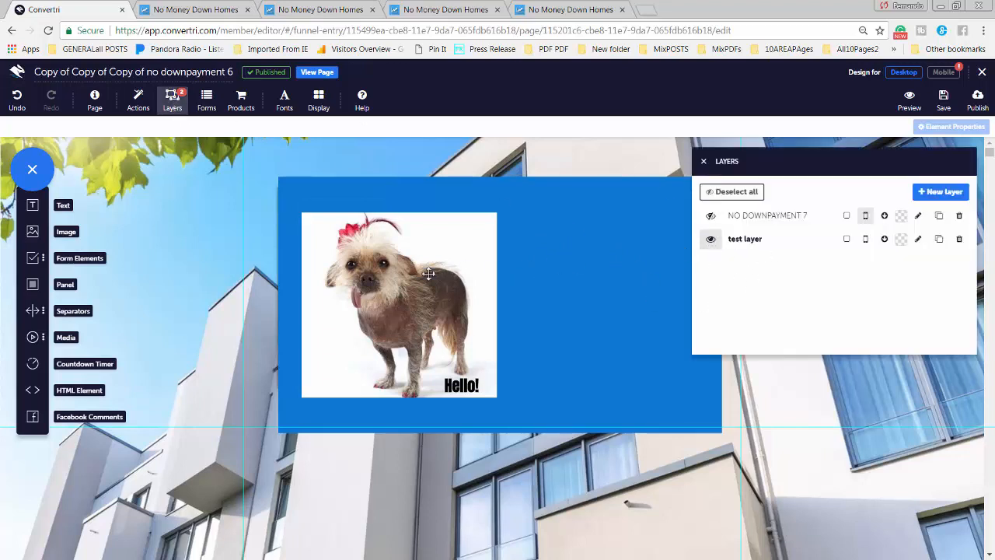
{"action": "left_click", "coordinate": [710, 241]}
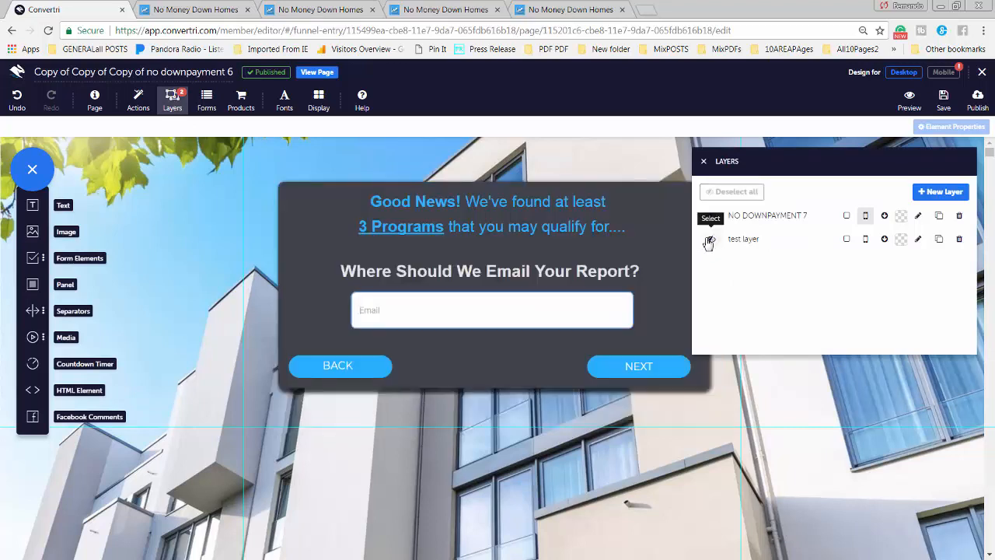
{"action": "left_click", "coordinate": [711, 241]}
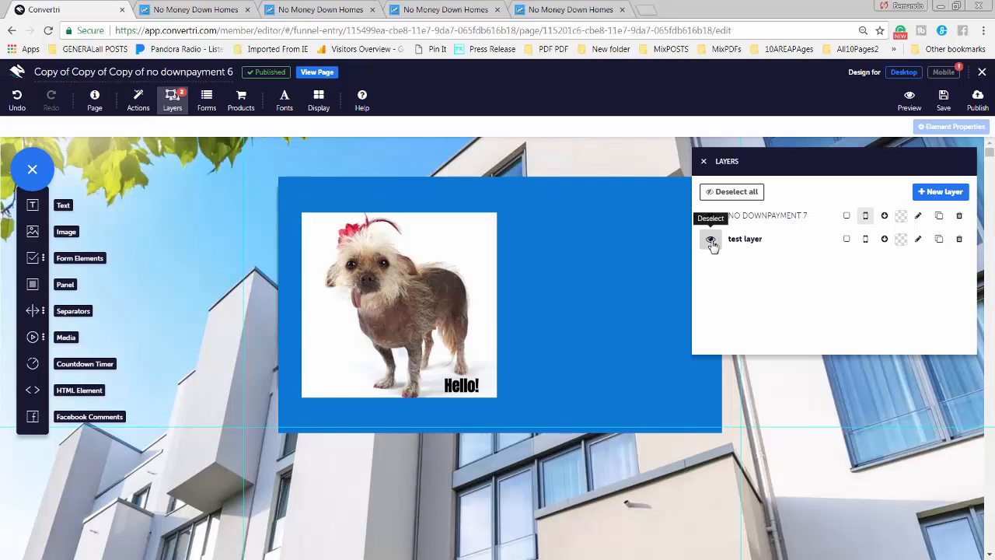
{"action": "left_click", "coordinate": [712, 241]}
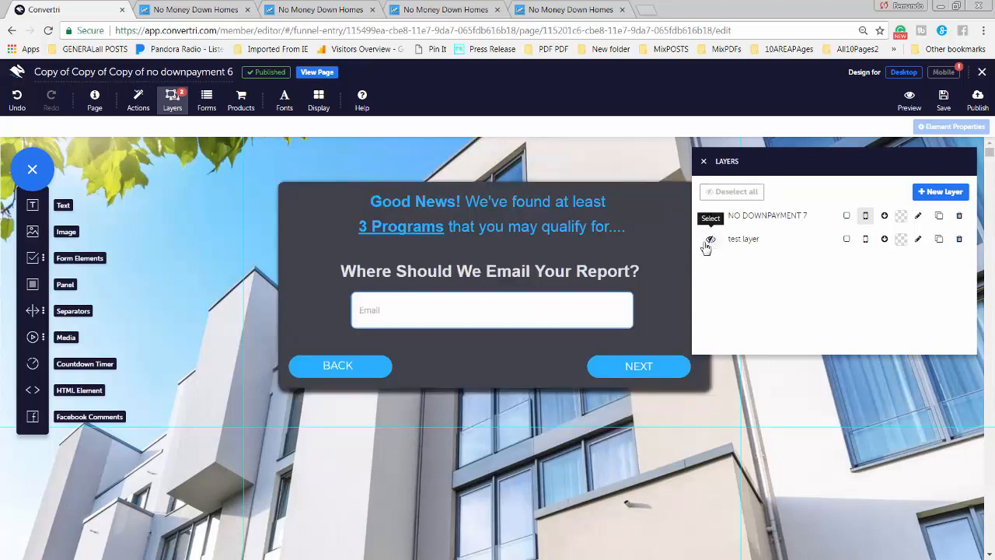
{"action": "left_click", "coordinate": [382, 208]}
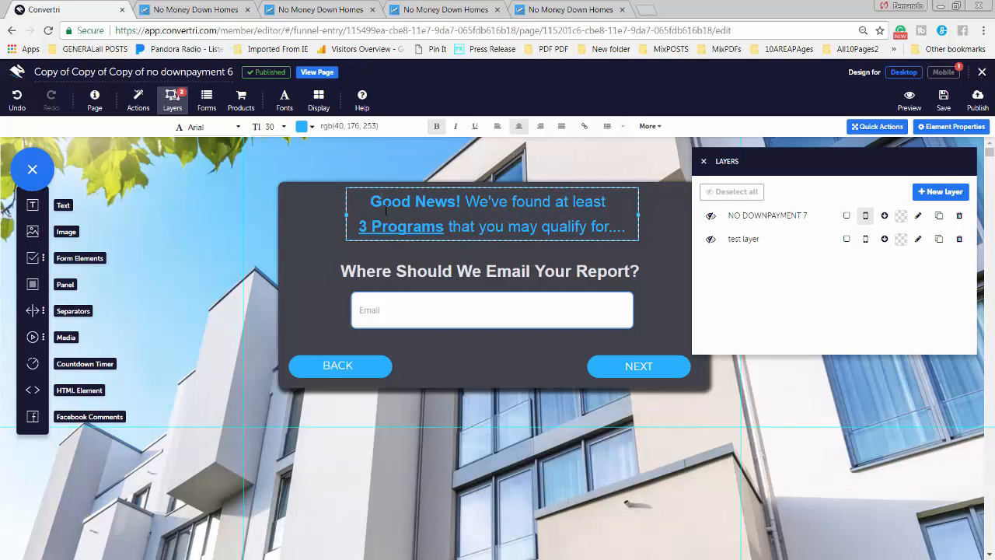
{"action": "left_click", "coordinate": [710, 239]}
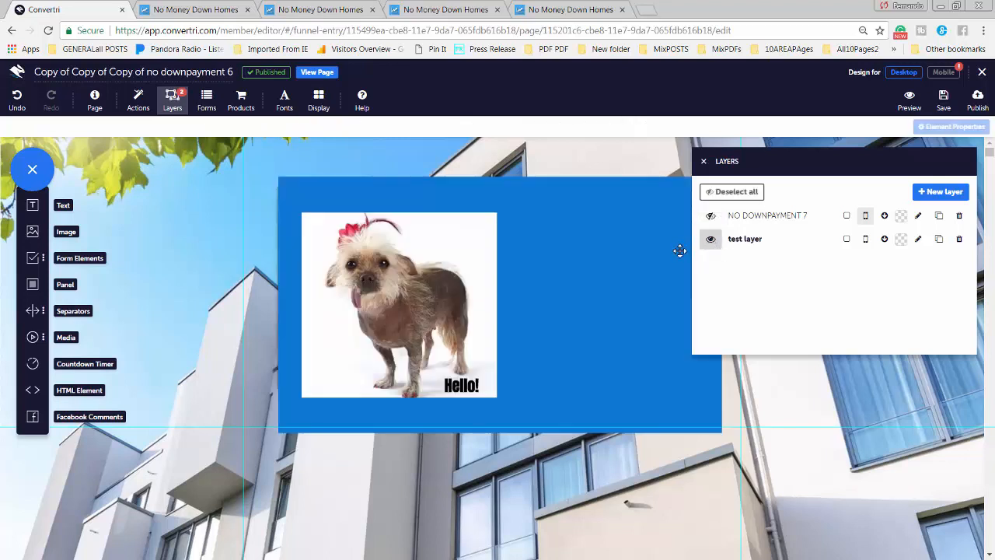
{"action": "left_click", "coordinate": [704, 161]}
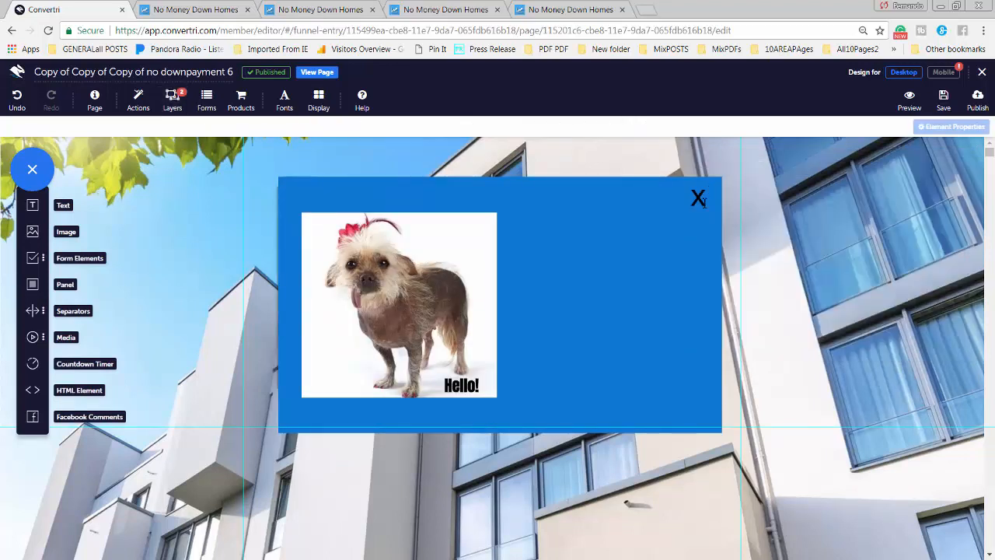
Hide the test layer again and select the email-report heading text
{"action": "left_click", "coordinate": [172, 101]}
{"action": "left_click", "coordinate": [710, 240]}
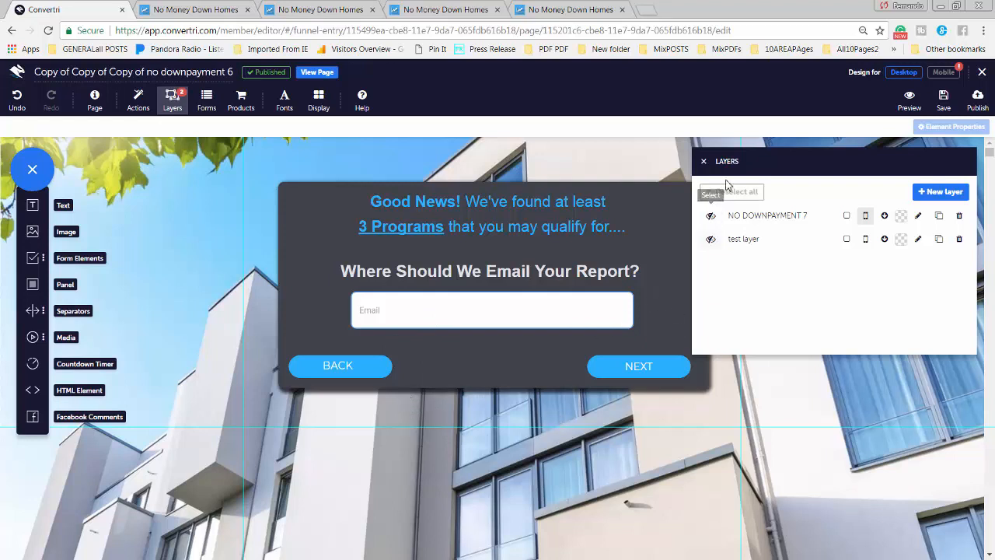
{"action": "mouse_move", "coordinate": [779, 159]}
{"action": "left_mouse_down"}
{"action": "mouse_move", "coordinate": [804, 158]}
{"action": "mouse_move", "coordinate": [829, 175]}
{"action": "mouse_move", "coordinate": [795, 166]}
{"action": "left_mouse_up"}
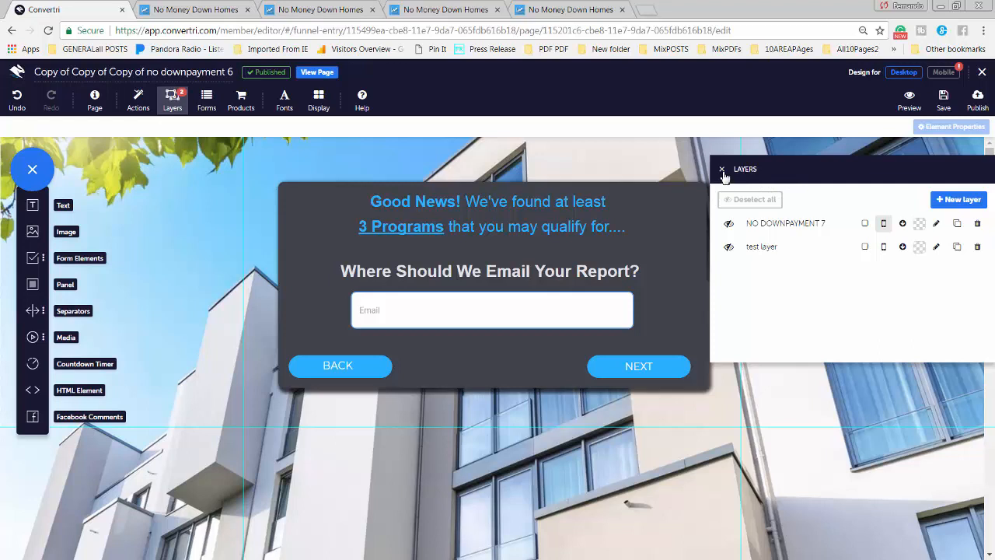
{"action": "left_click_drag", "start_coordinate": [803, 177], "coordinate": [739, 168]}
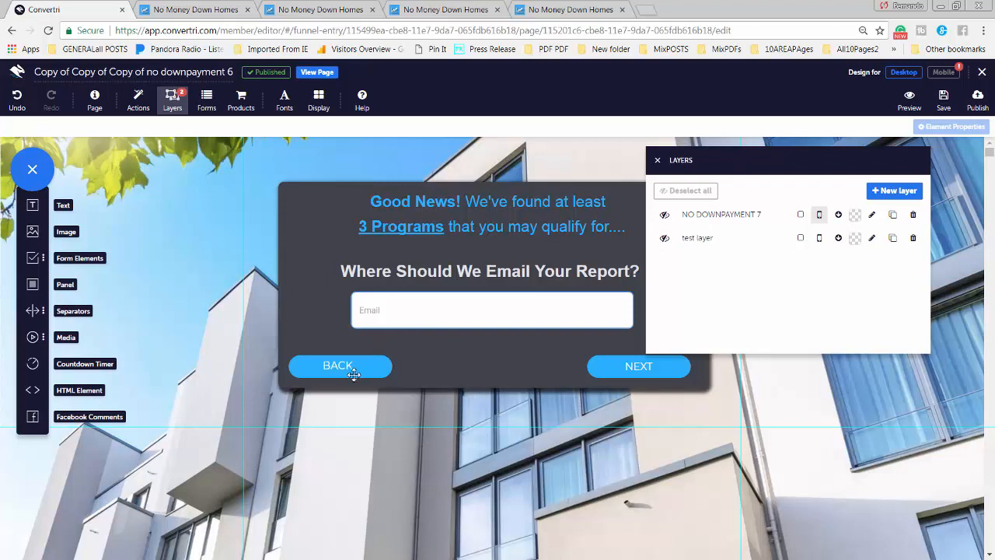
{"action": "left_click", "coordinate": [355, 274]}
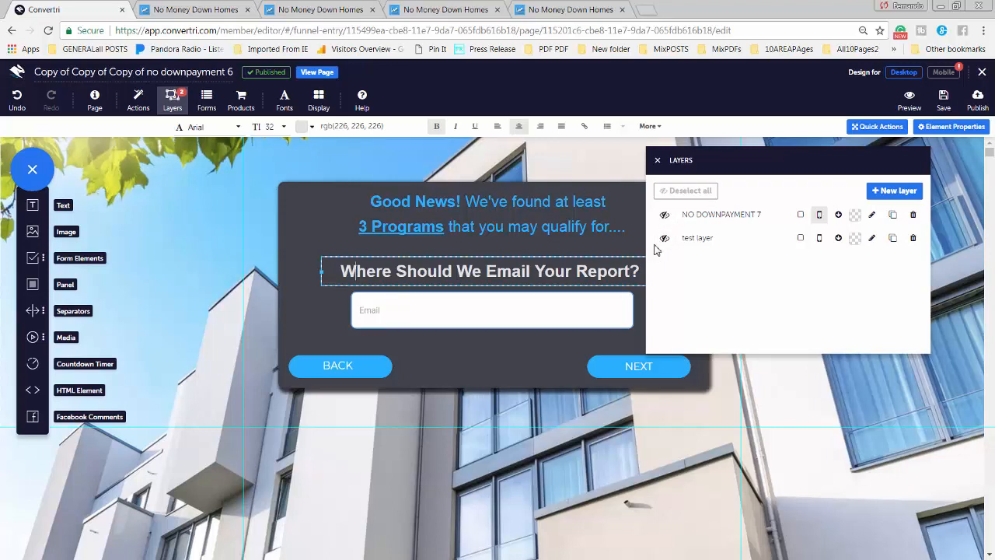
{"action": "left_click", "coordinate": [657, 160]}
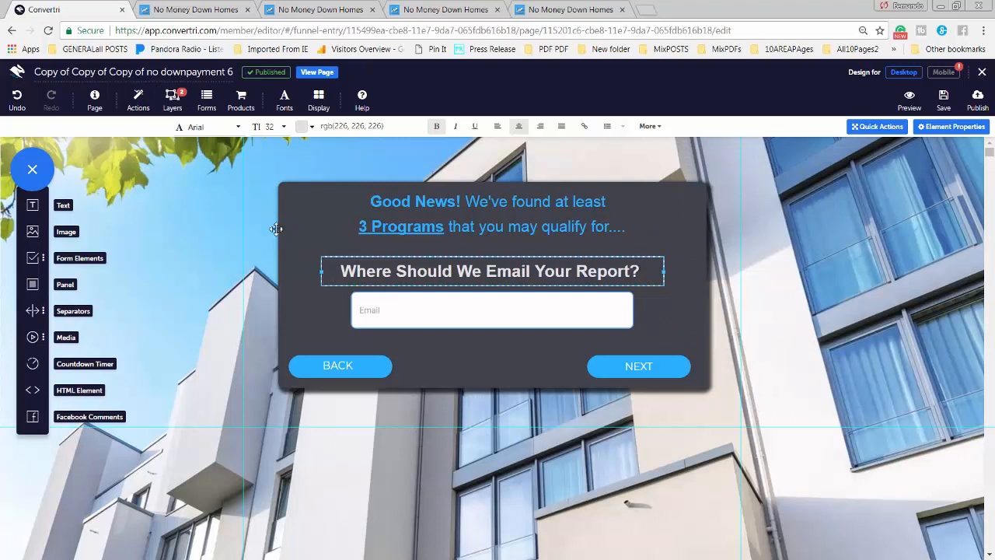
Add an element trigger and an empty page trigger to the heading
{"action": "left_click", "coordinate": [136, 109]}
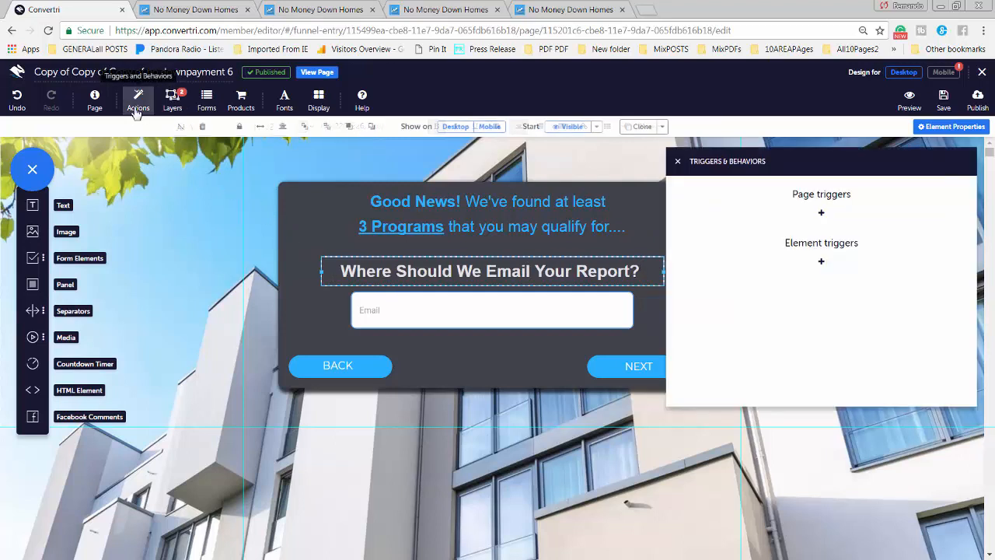
{"action": "left_click", "coordinate": [820, 264]}
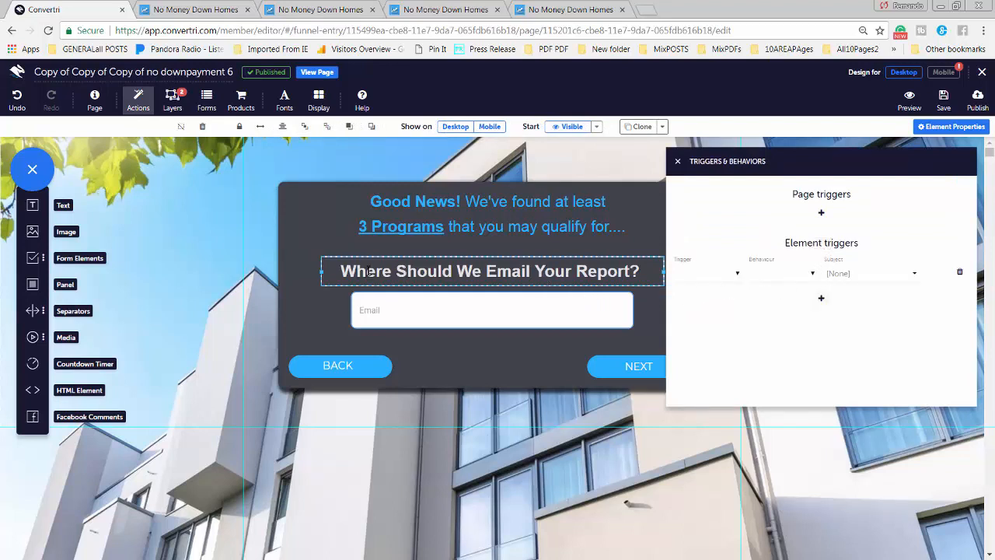
{"action": "left_click", "coordinate": [738, 277]}
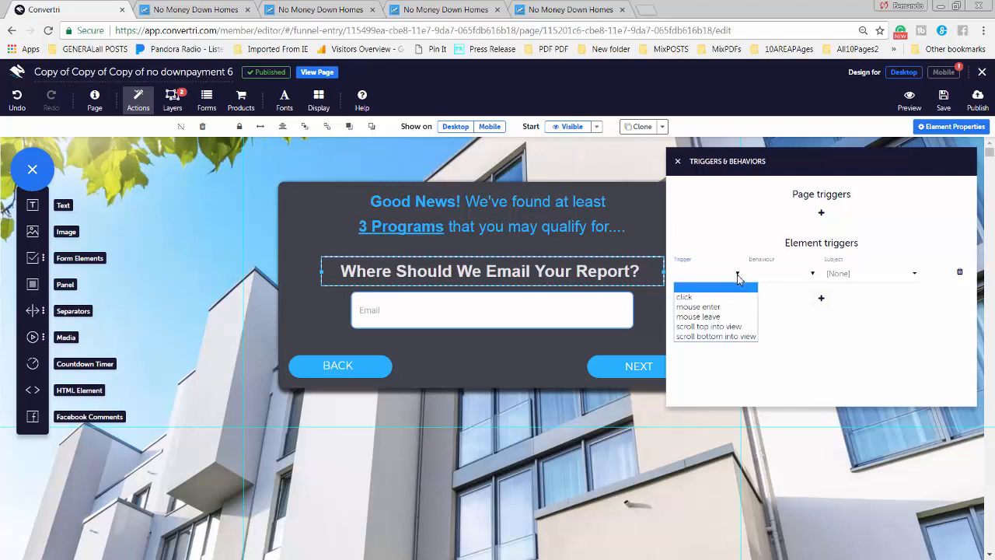
{"action": "left_click", "coordinate": [826, 198]}
{"action": "left_click", "coordinate": [822, 213]}
{"action": "left_click", "coordinate": [738, 225]}
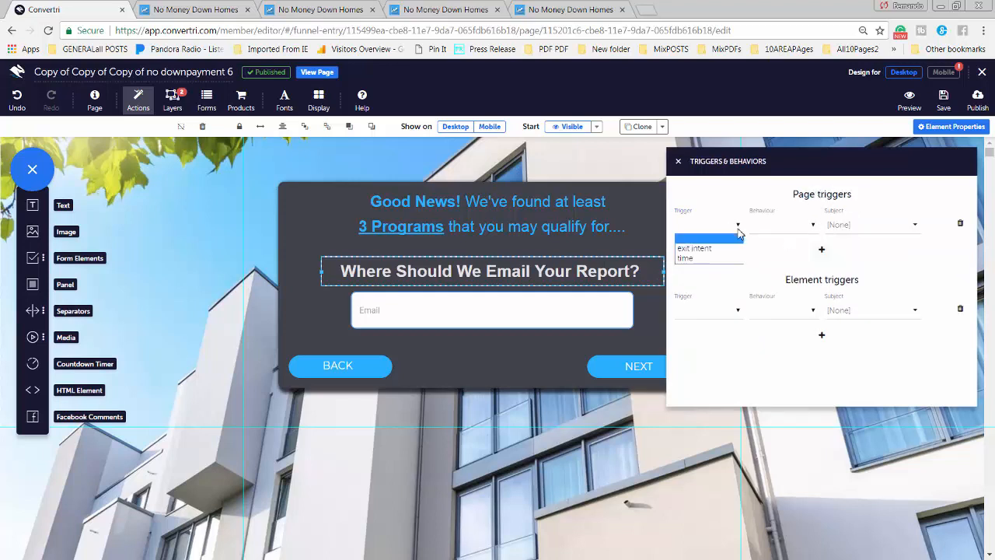
{"action": "left_click", "coordinate": [740, 233]}
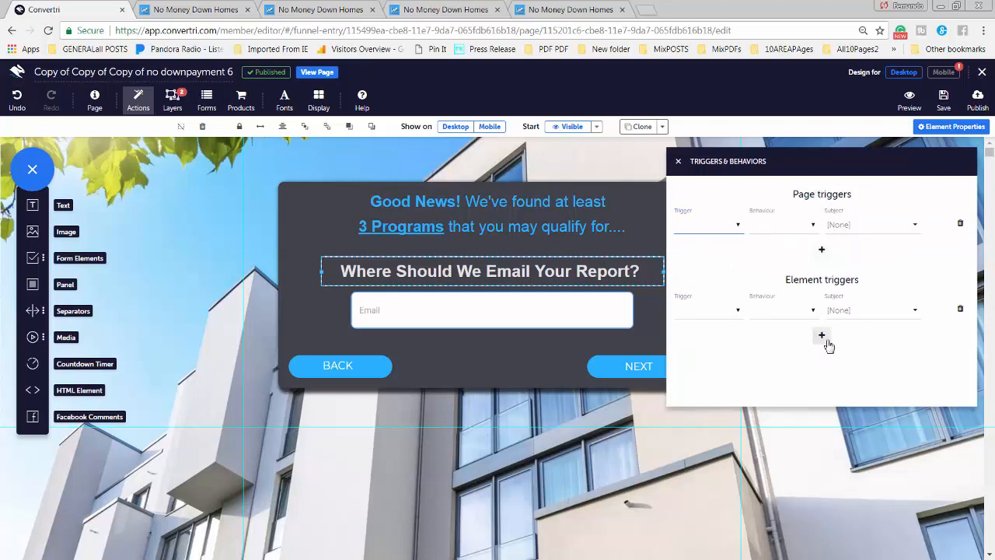
Set the element trigger to fire on click and show the test layer
{"action": "left_click", "coordinate": [738, 318]}
{"action": "left_click", "coordinate": [690, 336]}
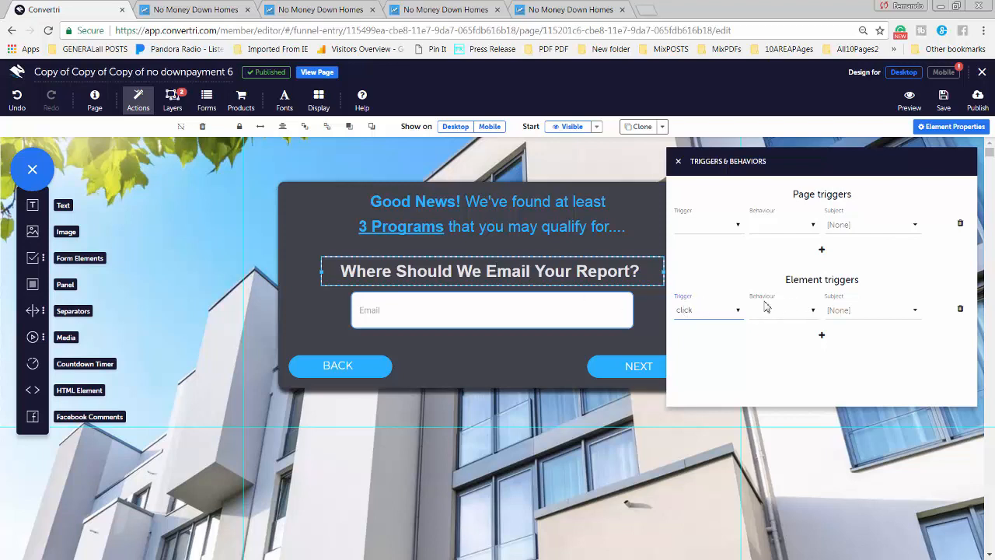
{"action": "left_click", "coordinate": [813, 312]}
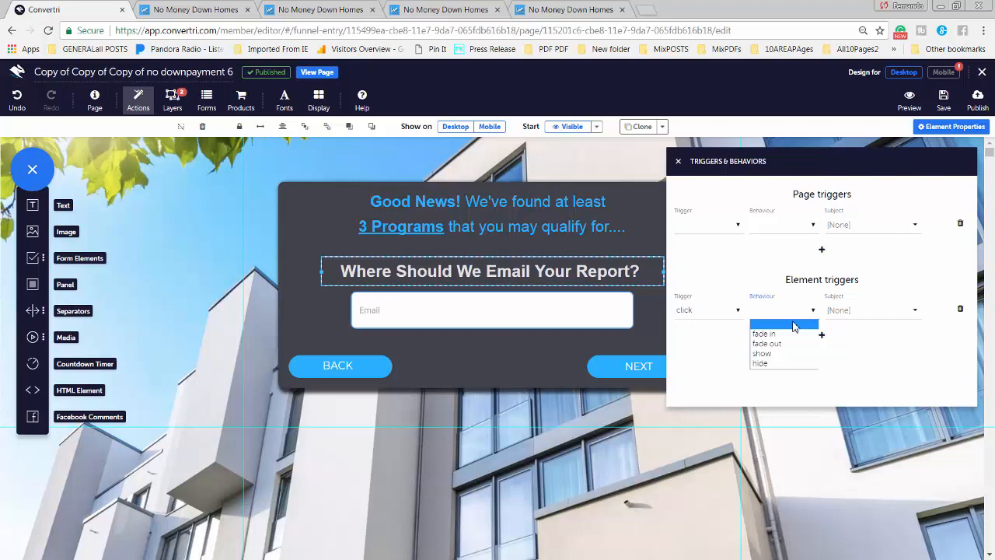
{"action": "left_click", "coordinate": [762, 354]}
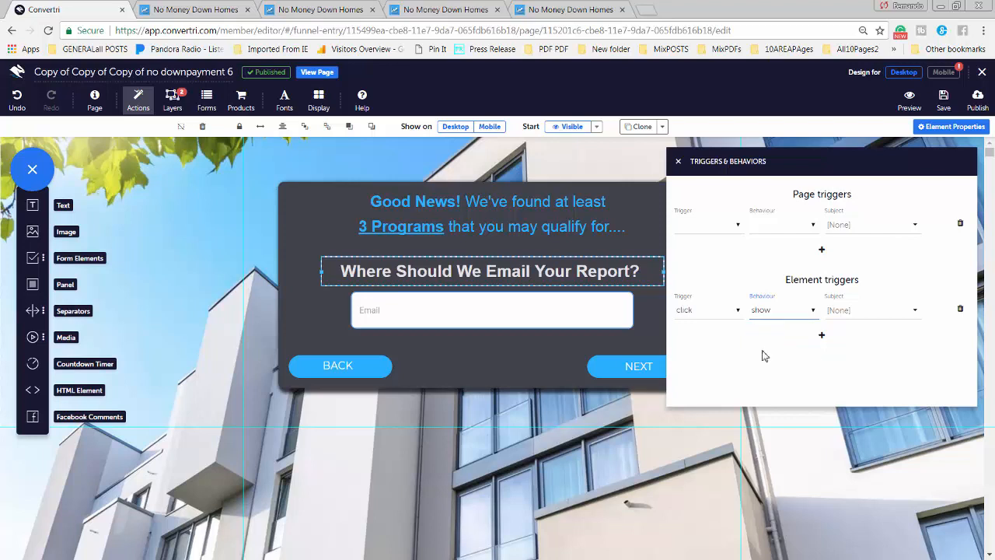
{"action": "left_click", "coordinate": [917, 314]}
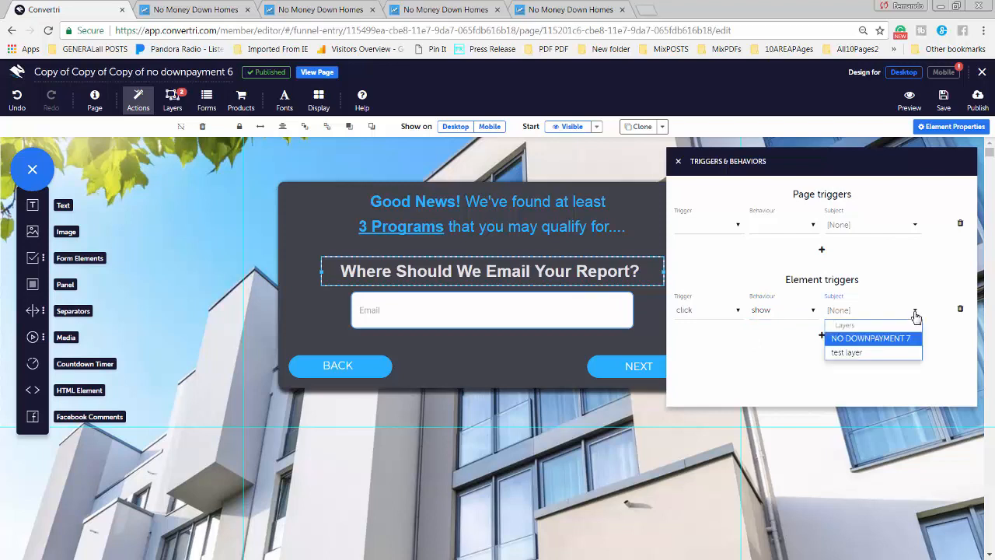
{"action": "left_click", "coordinate": [850, 358]}
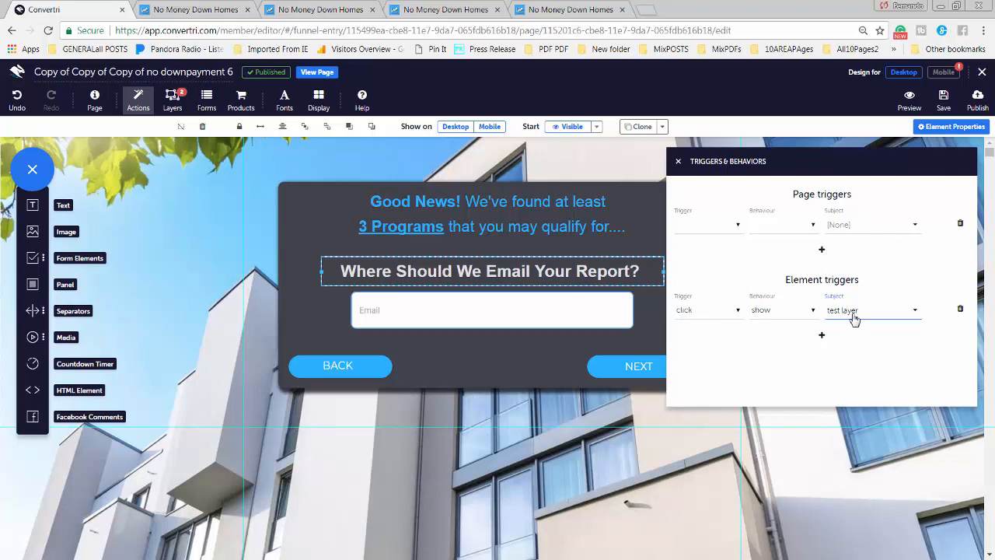
{"action": "left_click", "coordinate": [678, 161]}
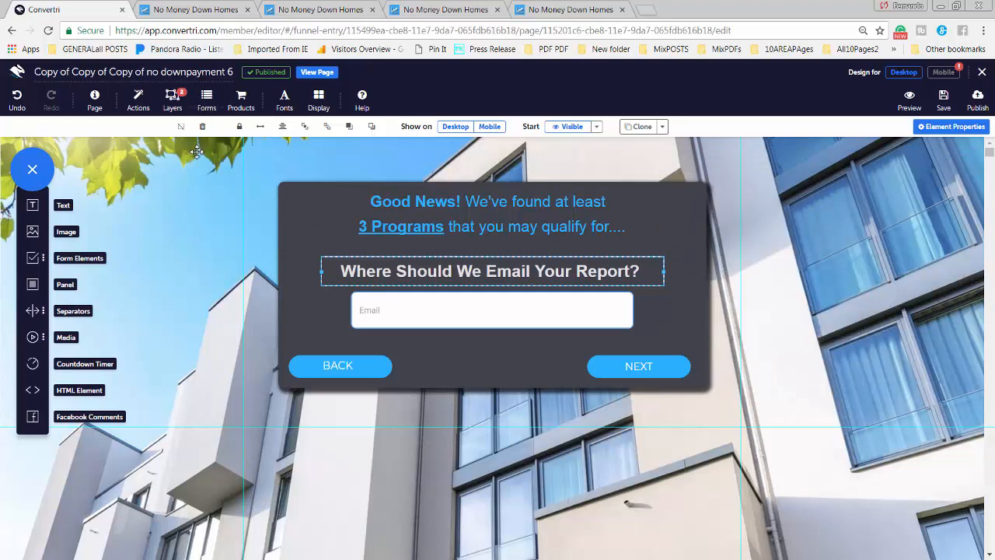
Make the test layer visible again and select the popup's X close mark
{"action": "left_click", "coordinate": [173, 99]}
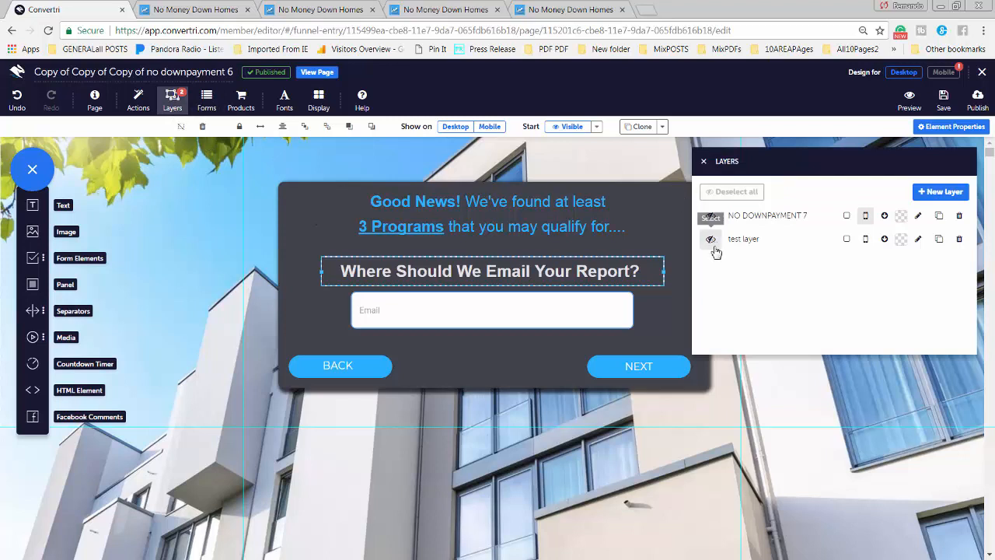
{"action": "left_click", "coordinate": [710, 240]}
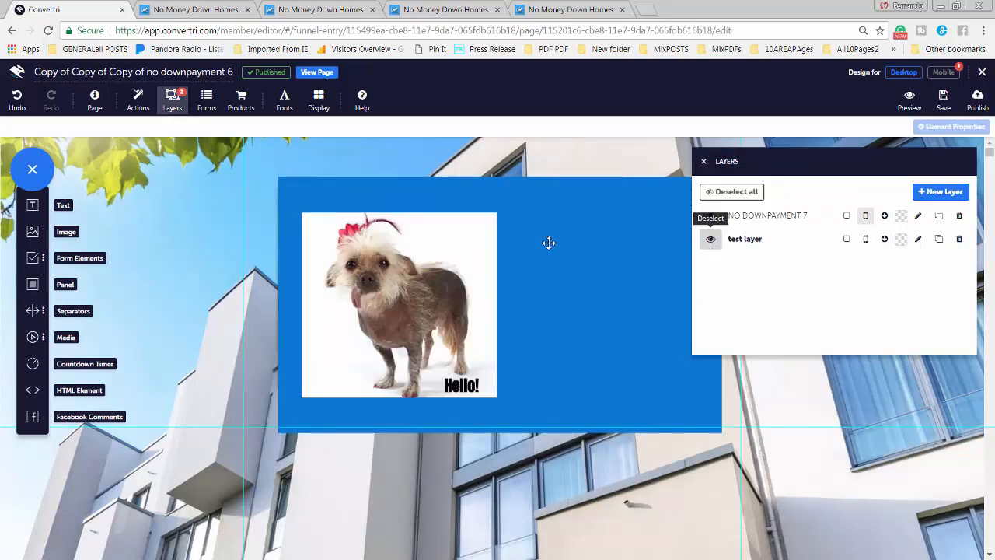
{"action": "left_click", "coordinate": [704, 161]}
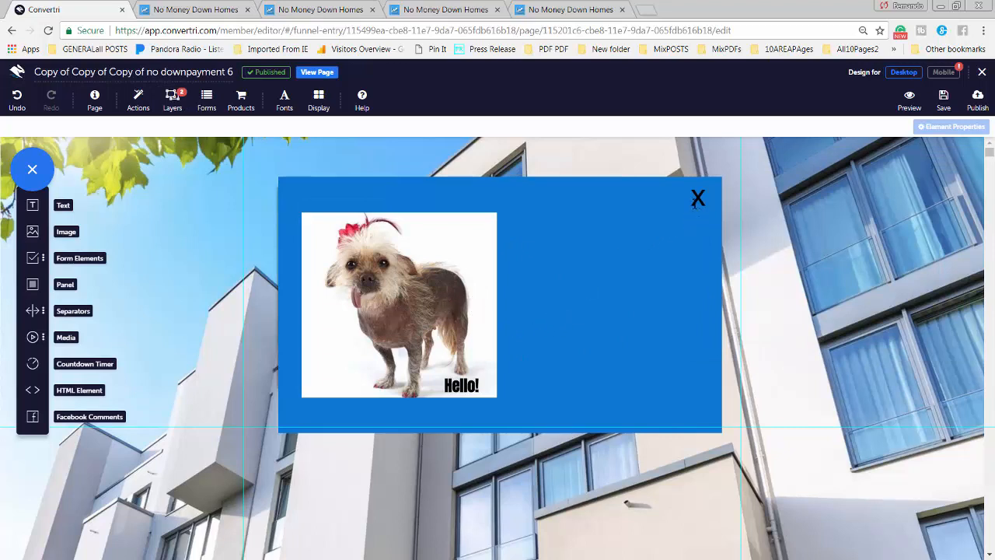
{"action": "left_click", "coordinate": [699, 201]}
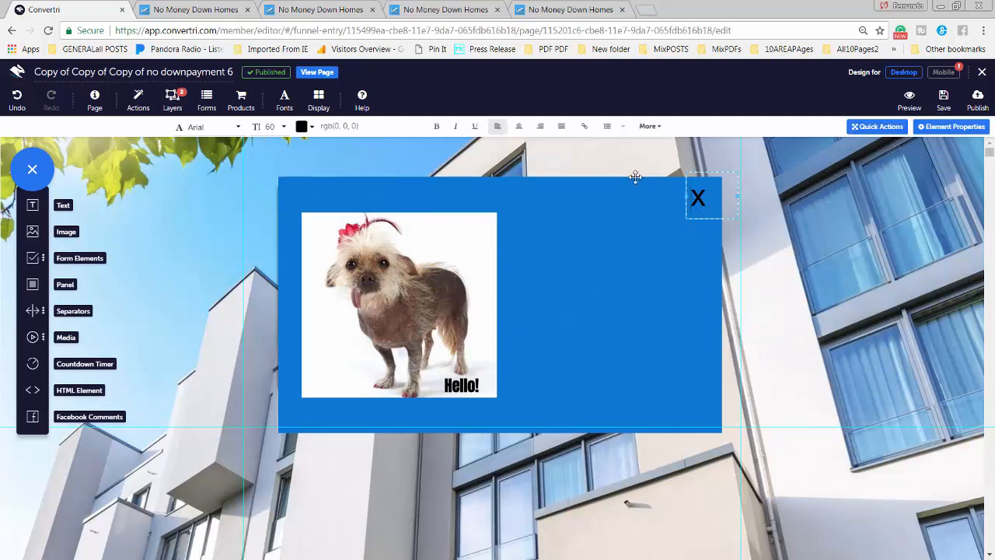
Give the X mark an element trigger: on click, behaviour hide, subject test layer
{"action": "left_click", "coordinate": [137, 101]}
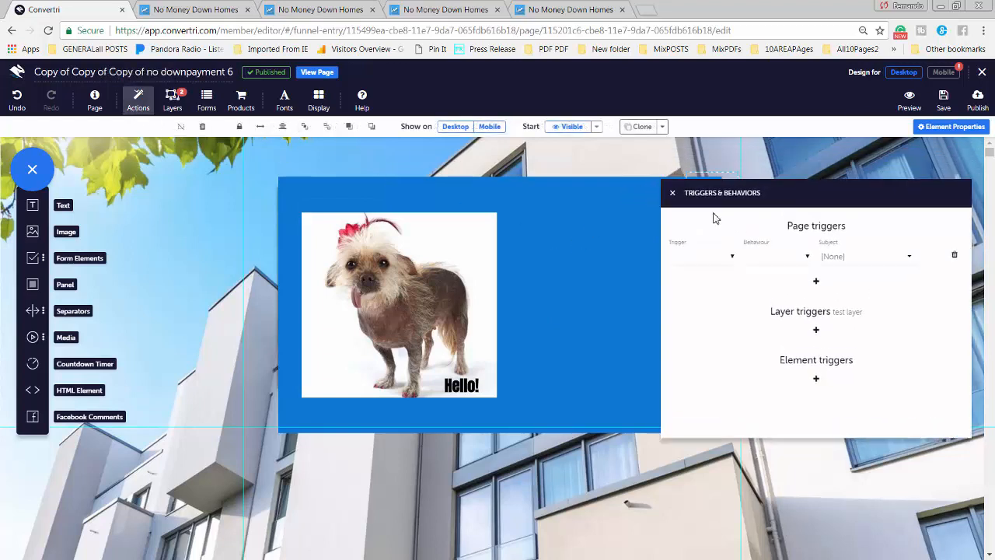
{"action": "left_click_drag", "start_coordinate": [724, 189], "coordinate": [702, 245]}
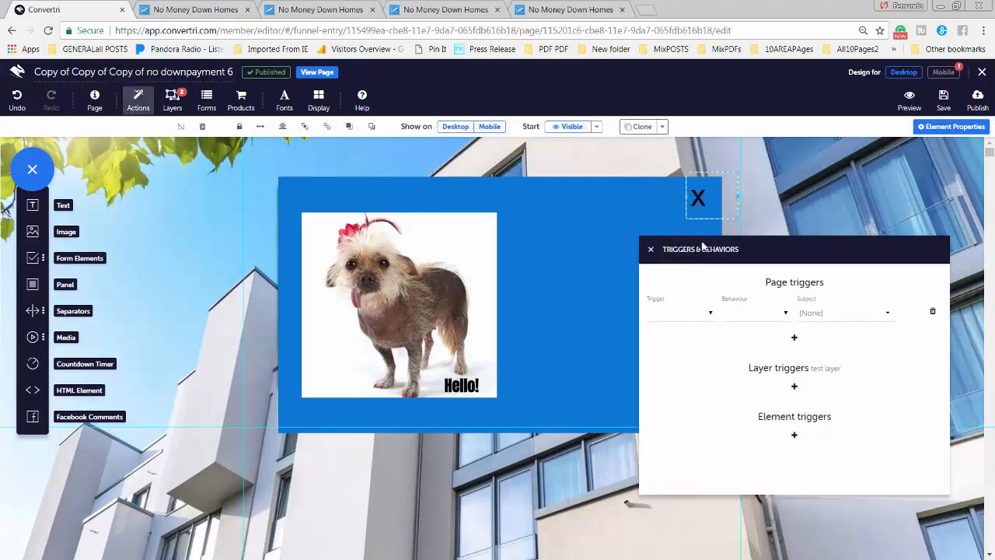
{"action": "left_click", "coordinate": [795, 437]}
{"action": "left_click", "coordinate": [697, 448]}
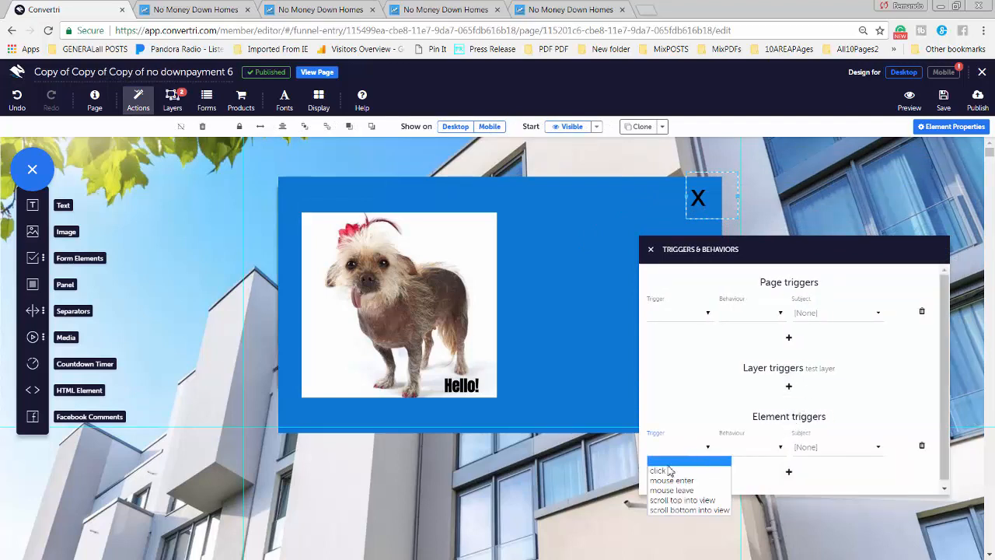
{"action": "left_click", "coordinate": [668, 471]}
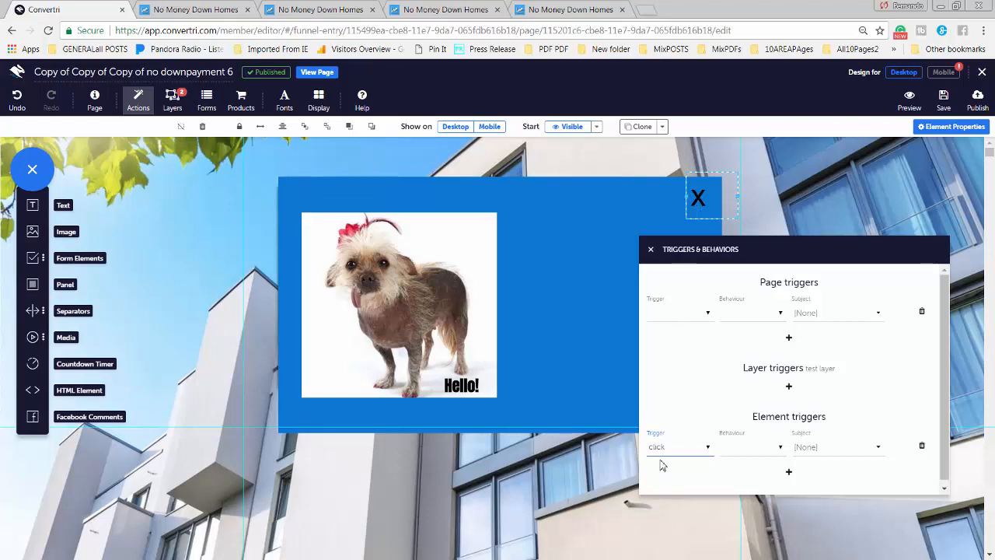
{"action": "left_click", "coordinate": [746, 448]}
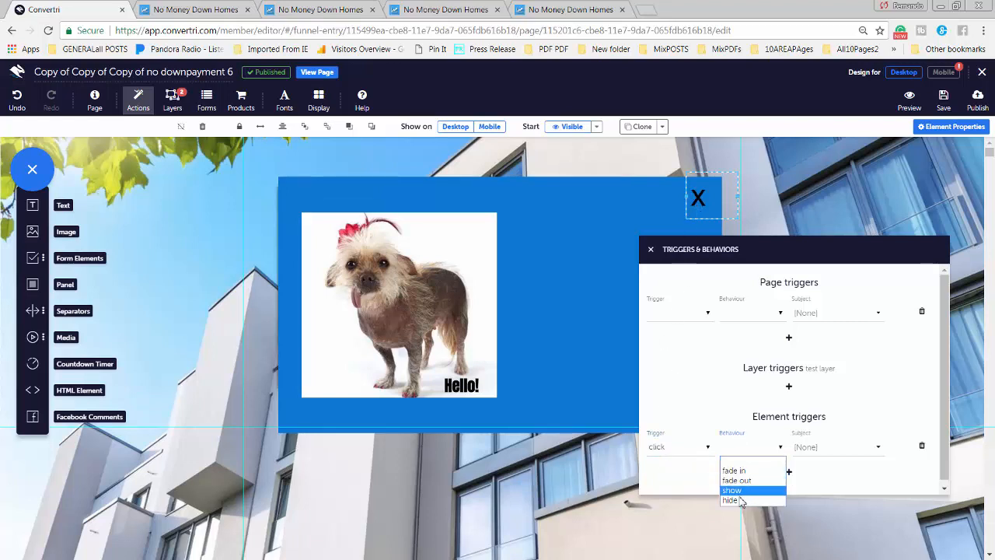
{"action": "left_click", "coordinate": [735, 500]}
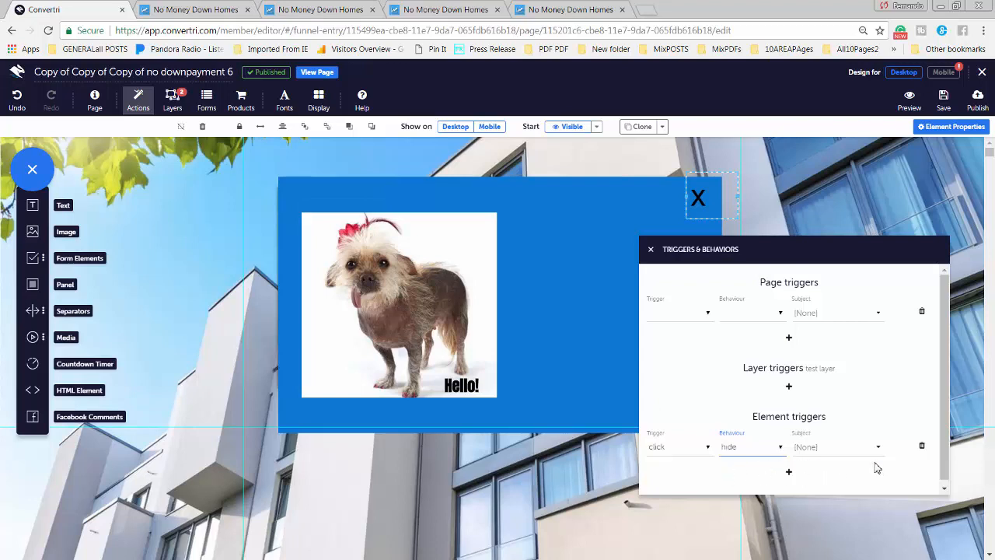
{"action": "left_click", "coordinate": [838, 448]}
{"action": "left_click", "coordinate": [821, 490]}
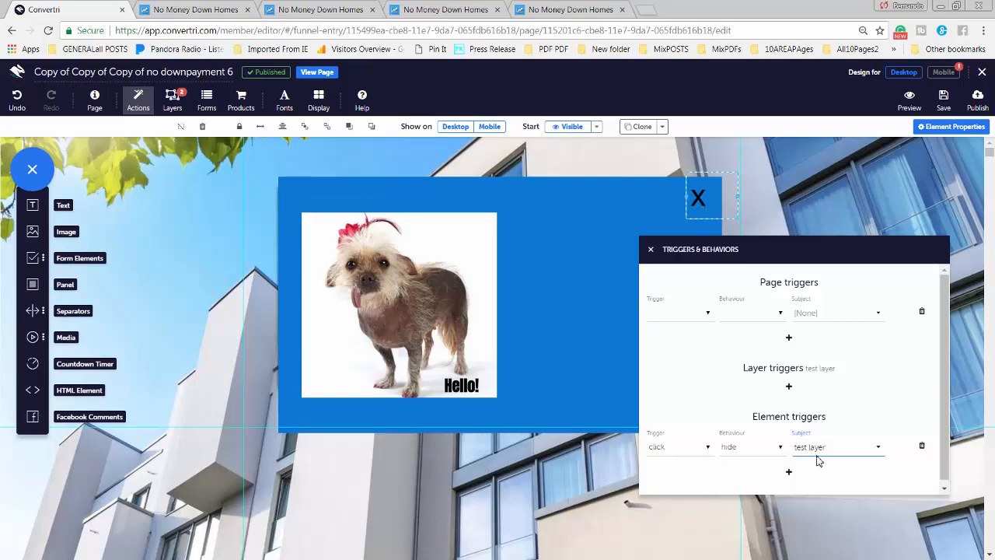
{"action": "left_click", "coordinate": [651, 250]}
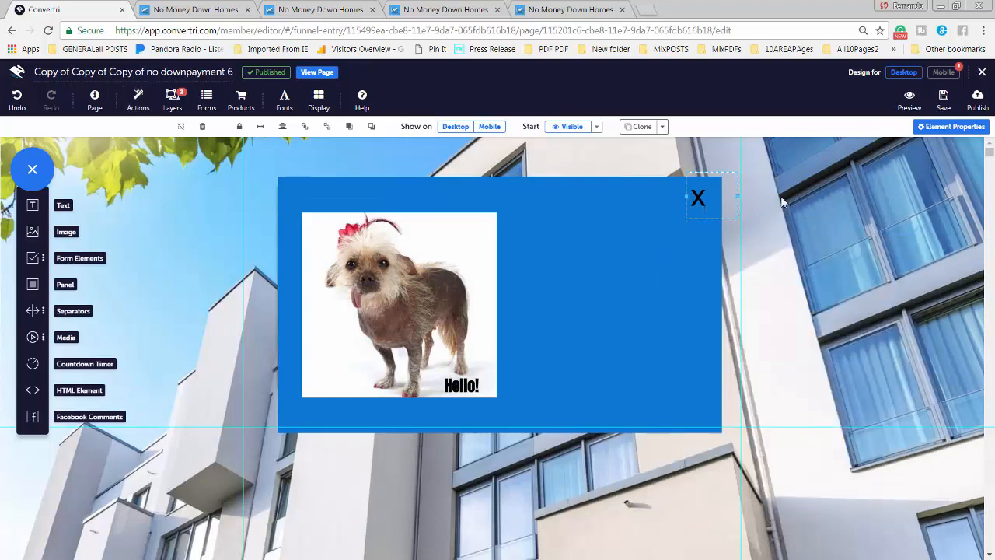
Hide the test layer so the email form shows, and preview the page
{"action": "left_click", "coordinate": [173, 100]}
{"action": "left_click", "coordinate": [711, 241]}
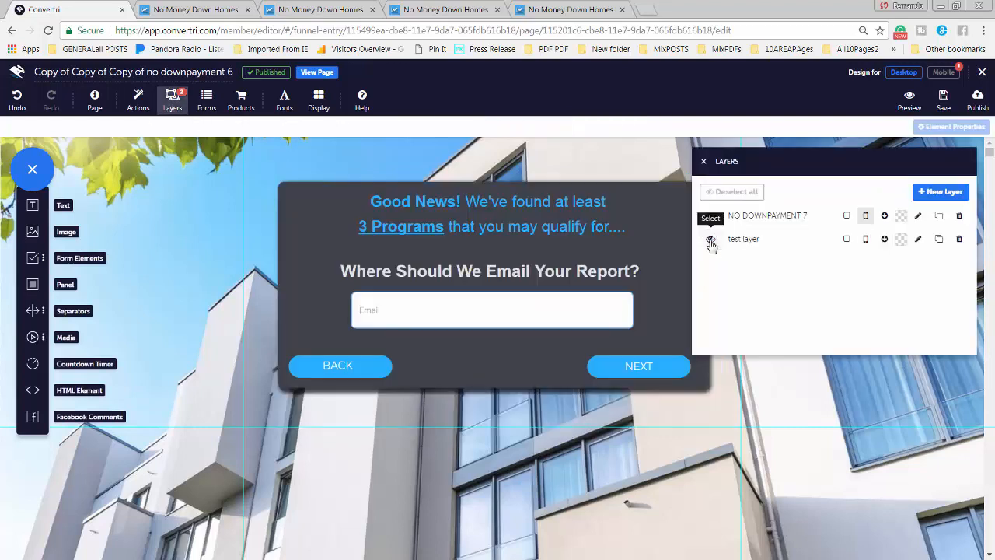
{"action": "left_click", "coordinate": [910, 99]}
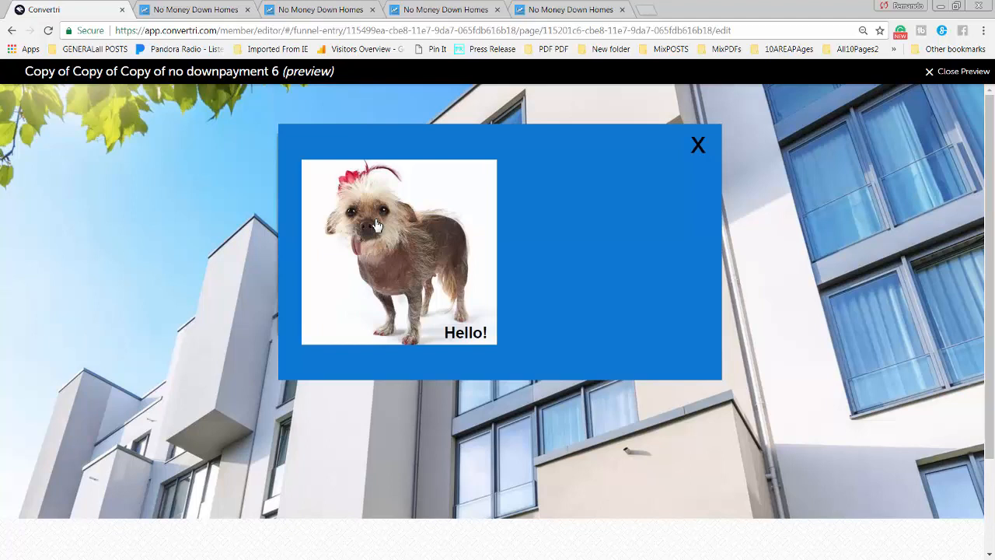
In preview, dismiss the Hello! popup with its X several times, then return to editing
{"action": "left_click", "coordinate": [699, 149]}
{"action": "left_click", "coordinate": [697, 151]}
{"action": "left_click", "coordinate": [699, 146]}
{"action": "left_click", "coordinate": [699, 153]}
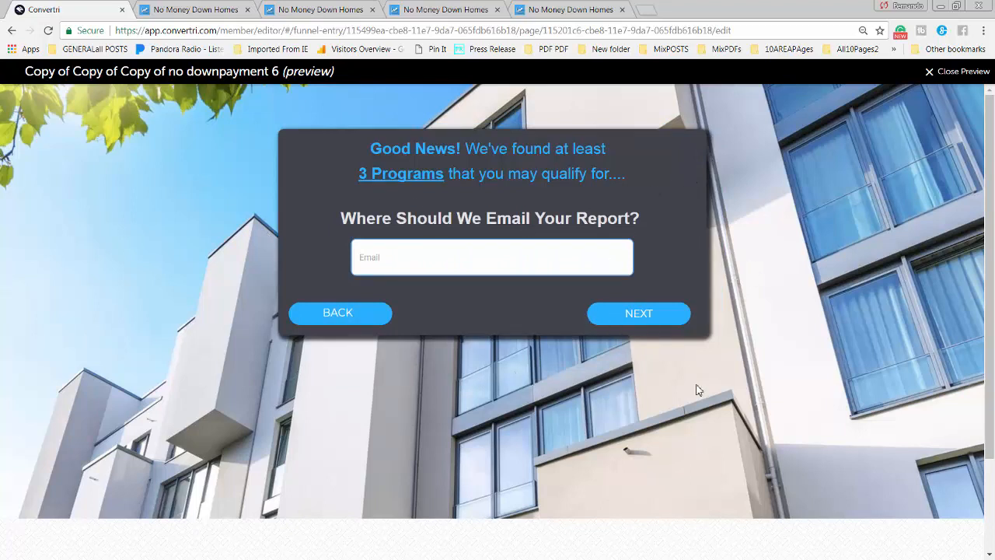
{"action": "left_click", "coordinate": [933, 70]}
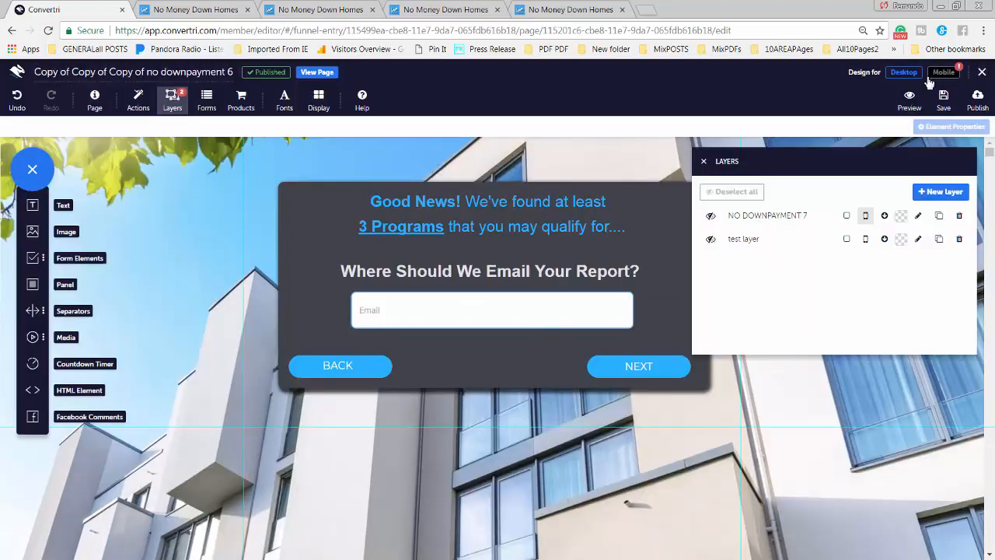
Delete the test layer and its dog popup, leaving only the NO DOWNPAYMENT 7 layer
{"action": "left_click", "coordinate": [710, 240]}
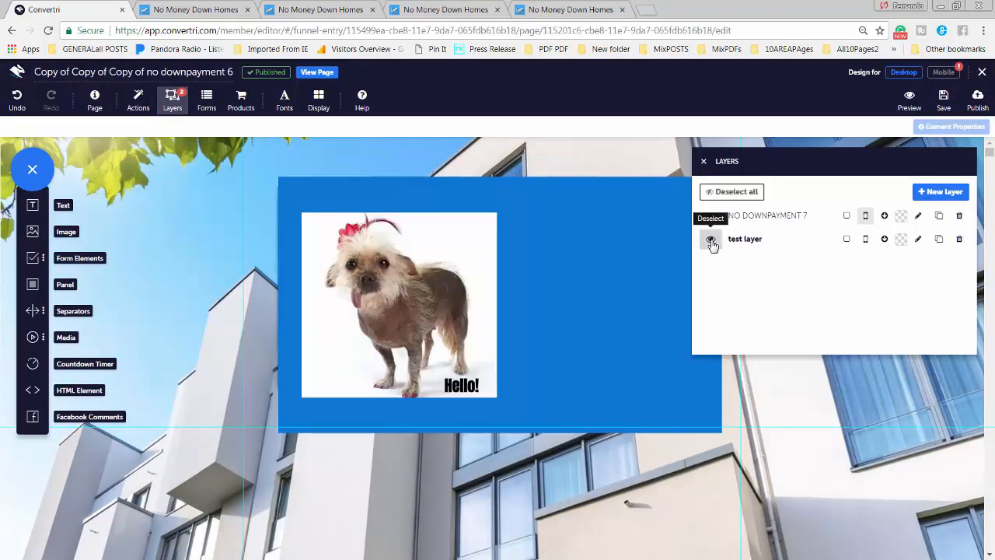
{"action": "left_click", "coordinate": [960, 241]}
{"action": "left_click", "coordinate": [600, 163]}
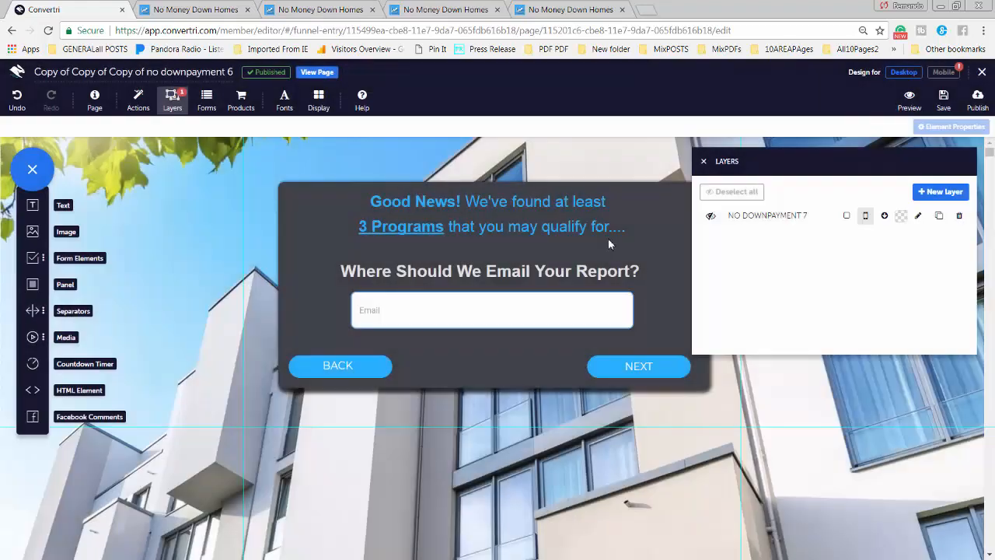
{"action": "left_click", "coordinate": [447, 170]}
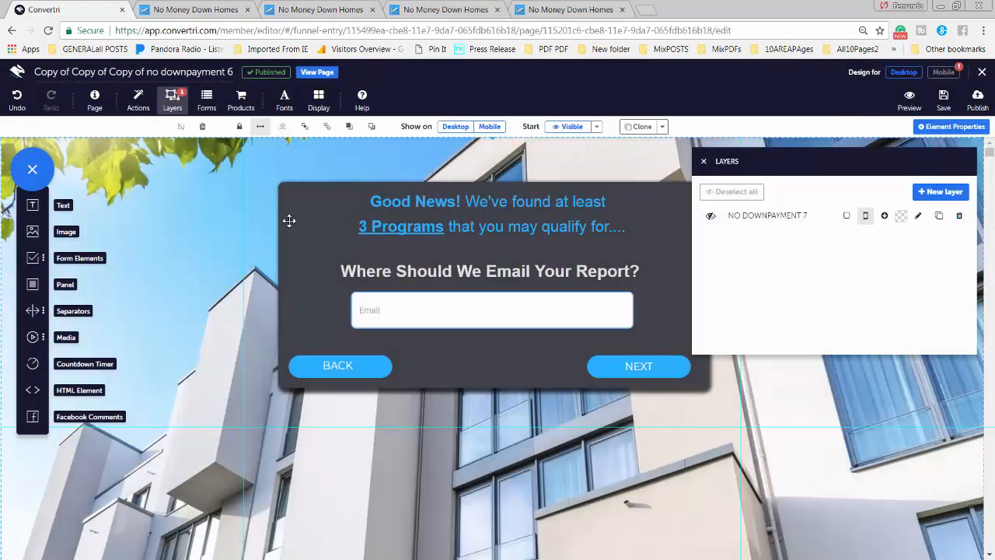
Show the NO DOWNPAYMENT 7 layer to review its Tell Us form
{"action": "left_click", "coordinate": [704, 163]}
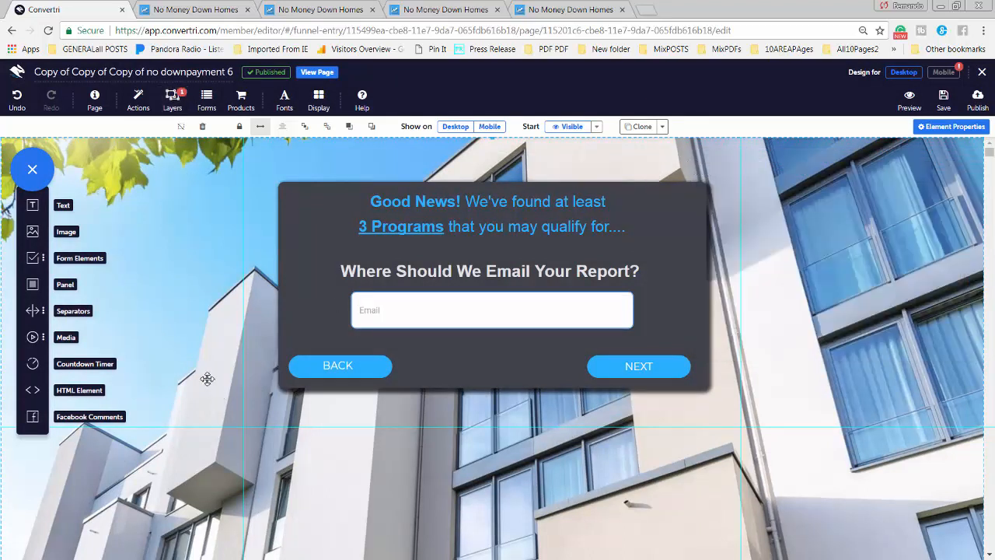
{"action": "left_click", "coordinate": [173, 101]}
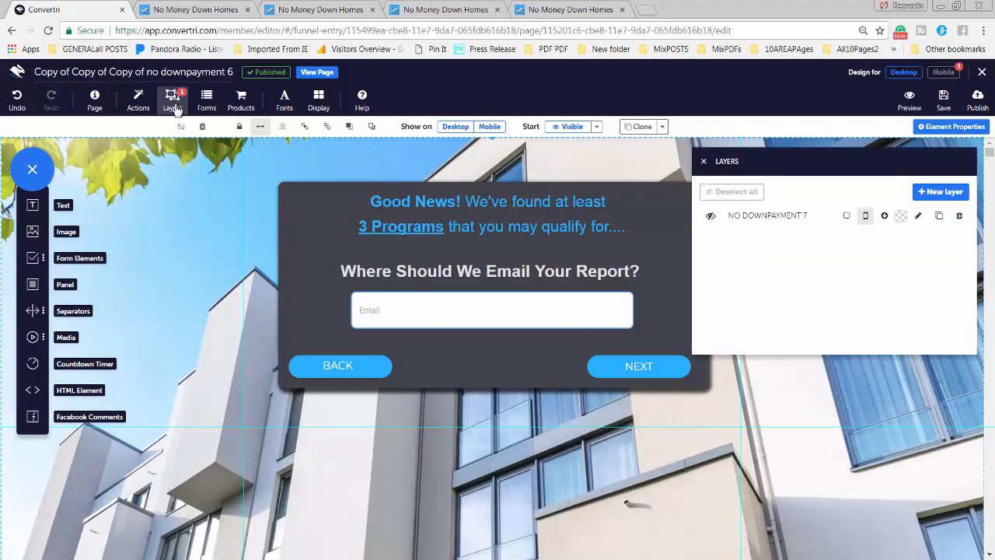
{"action": "left_click", "coordinate": [712, 220]}
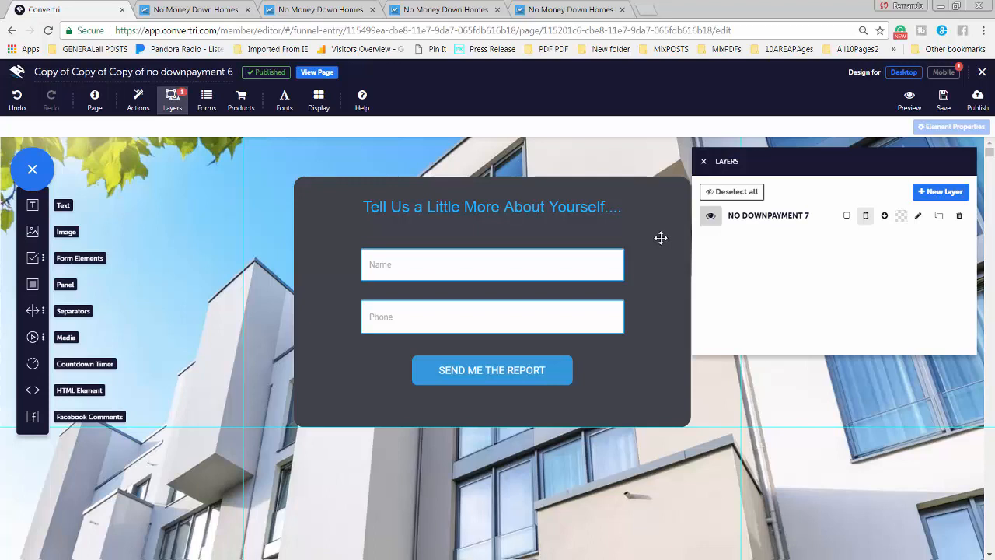
{"action": "left_click", "coordinate": [704, 164]}
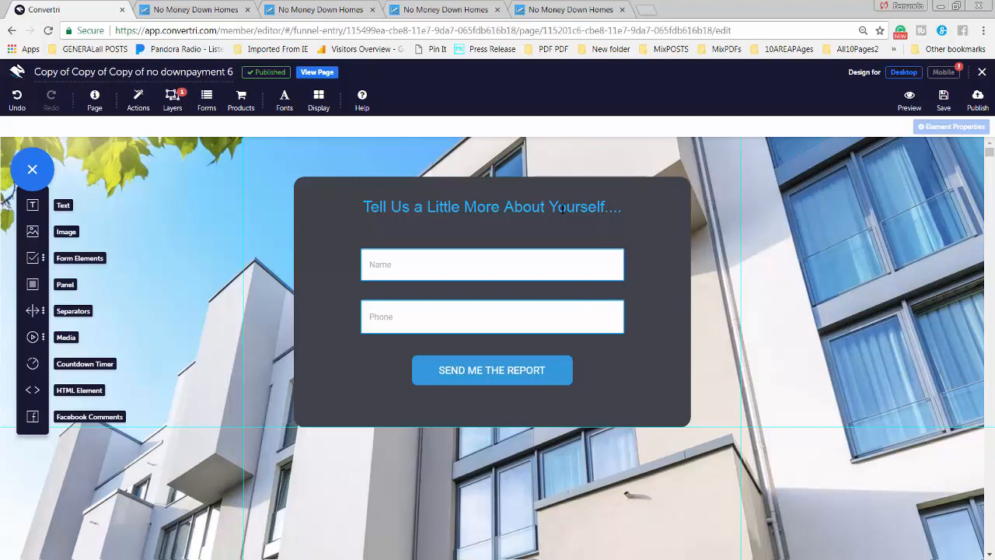
Compare forms, then leave NO DOWNPAYMENT 7 hidden so the email step shows
{"action": "left_click", "coordinate": [174, 101]}
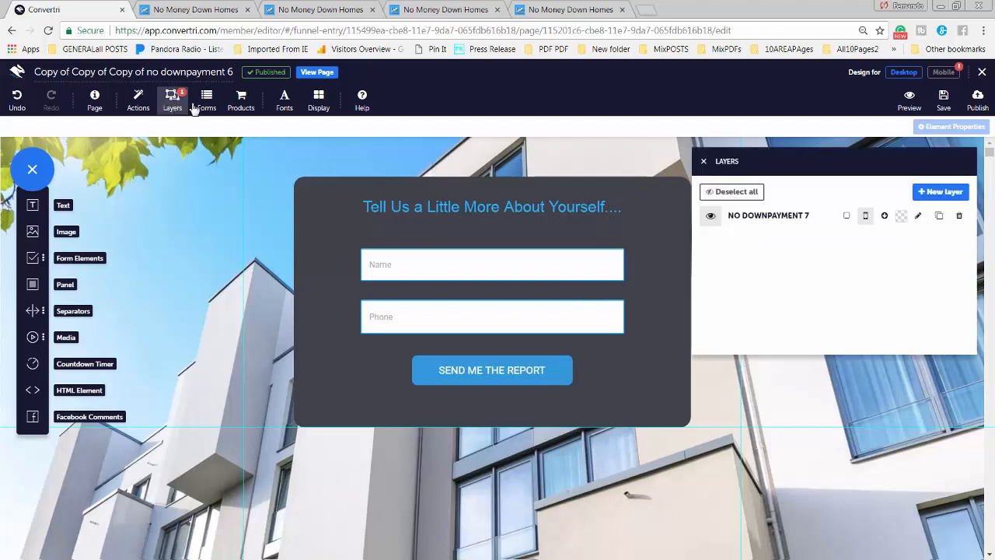
{"action": "left_click", "coordinate": [711, 218]}
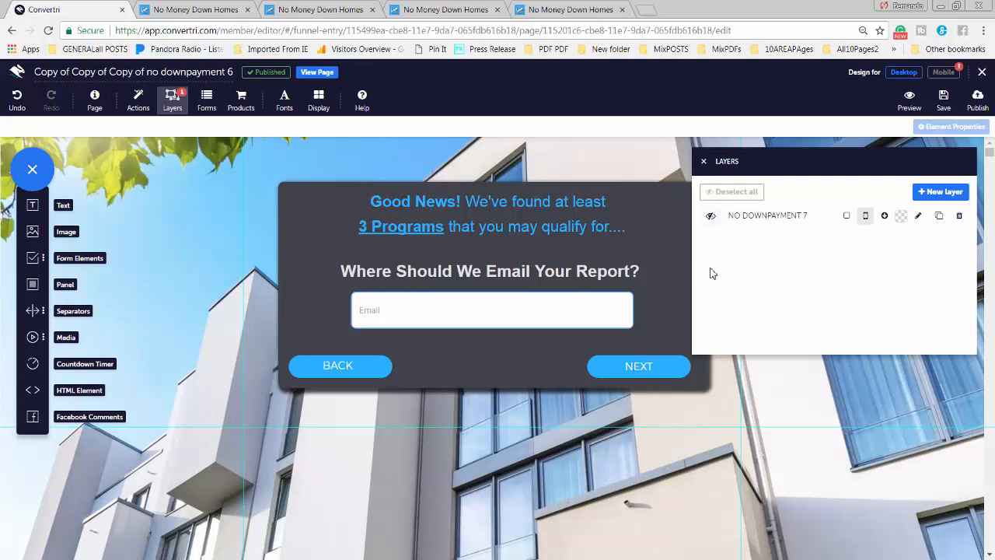
{"action": "left_click", "coordinate": [710, 215]}
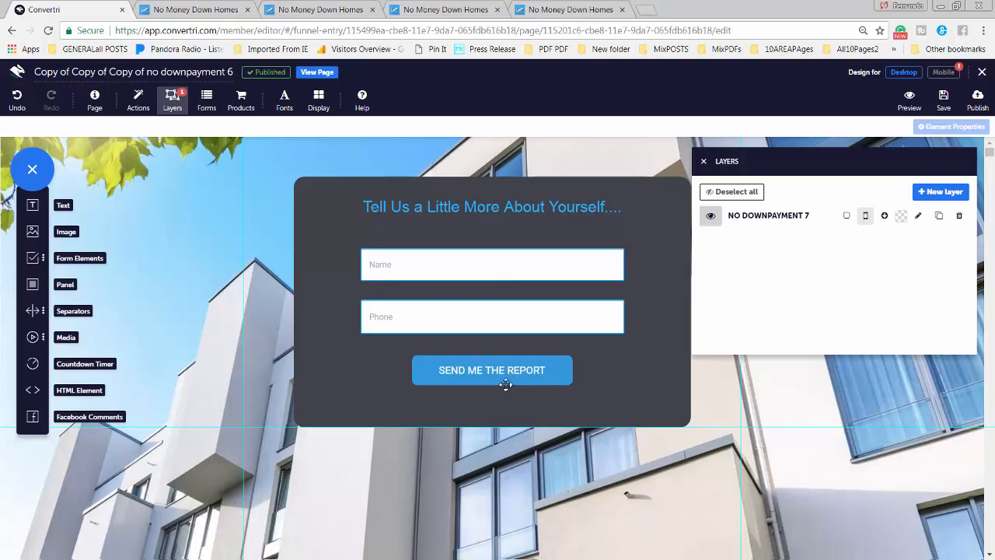
{"action": "left_click", "coordinate": [704, 163]}
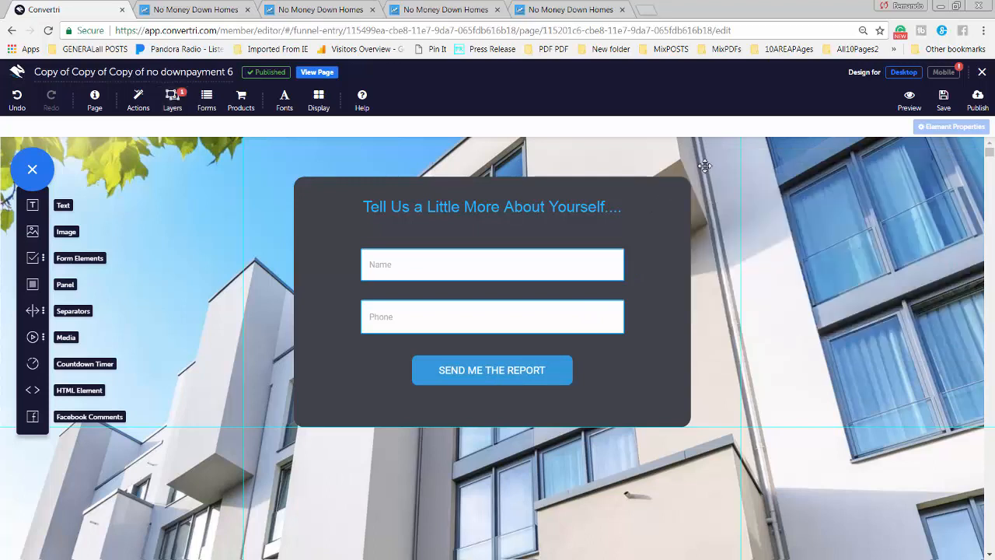
{"action": "left_click", "coordinate": [177, 106]}
{"action": "left_click", "coordinate": [712, 217]}
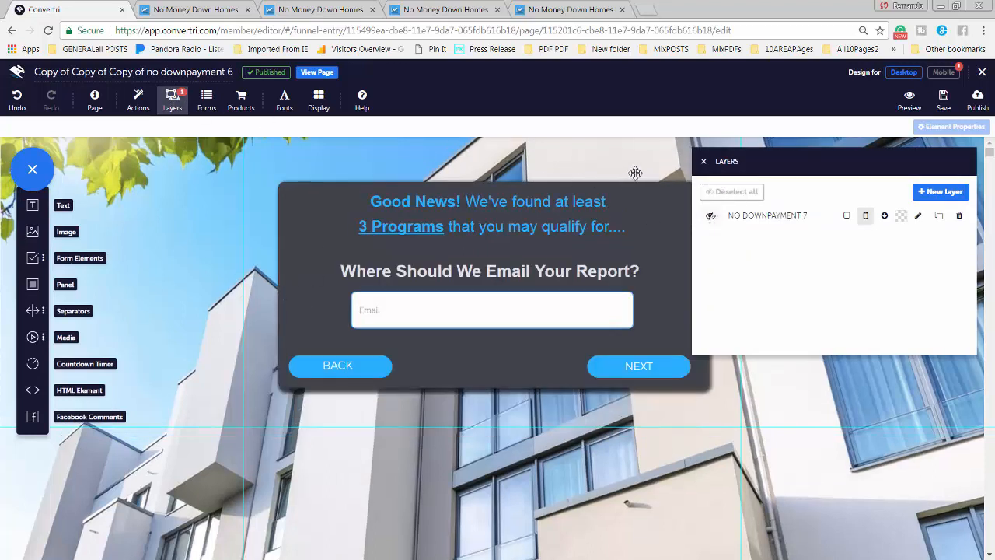
{"action": "left_click", "coordinate": [704, 162]}
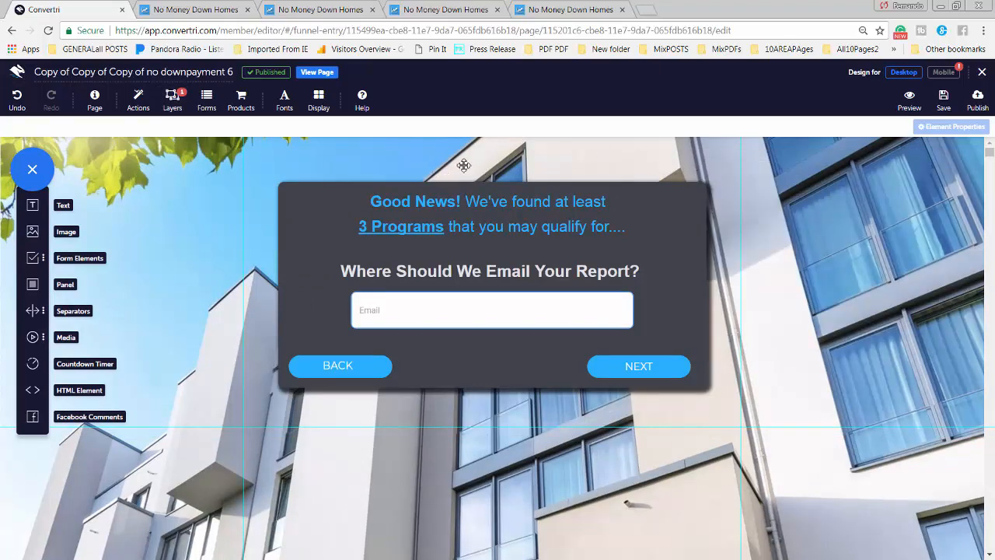
Glance at the live nd3 credit-score page, then view the live nd4 Good News email page
{"action": "left_click", "coordinate": [476, 11]}
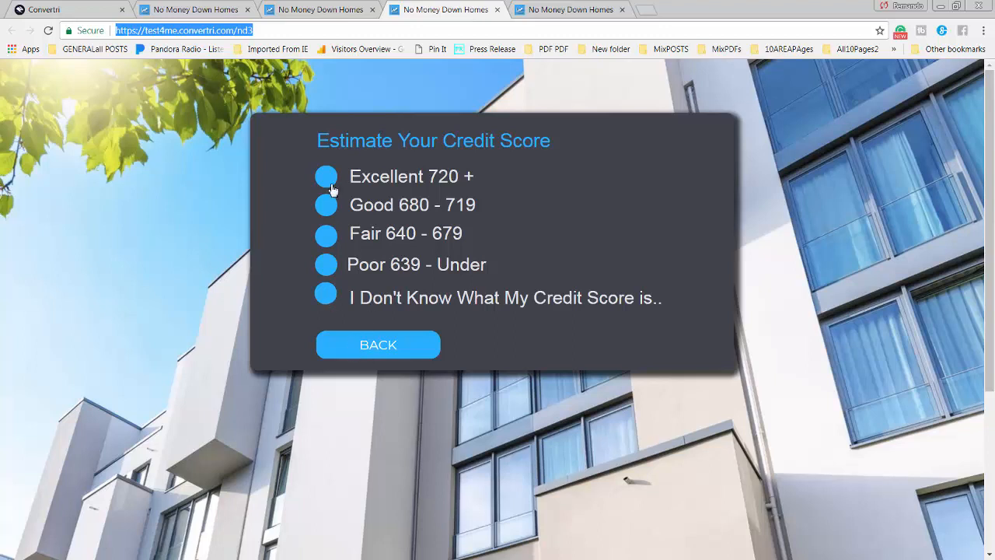
{"action": "left_click", "coordinate": [577, 11]}
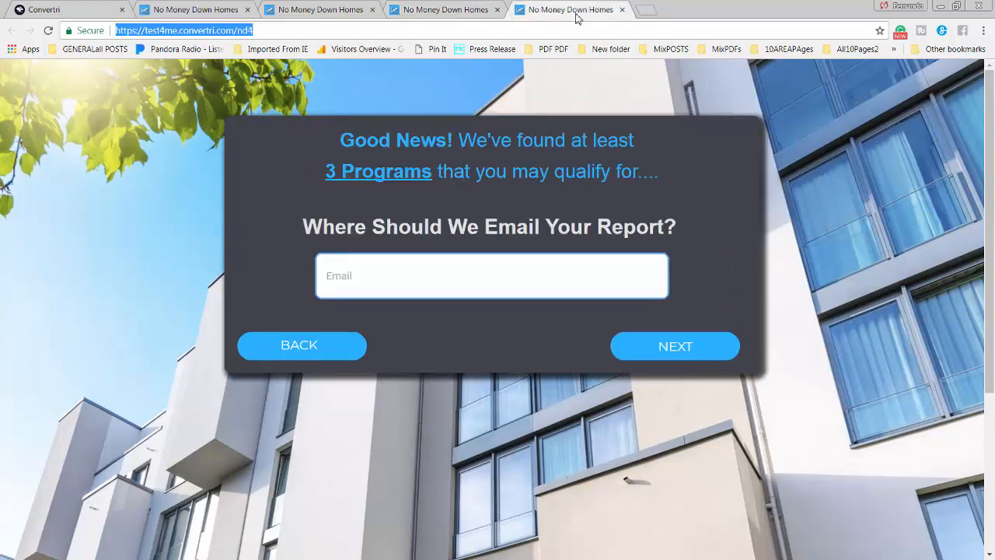
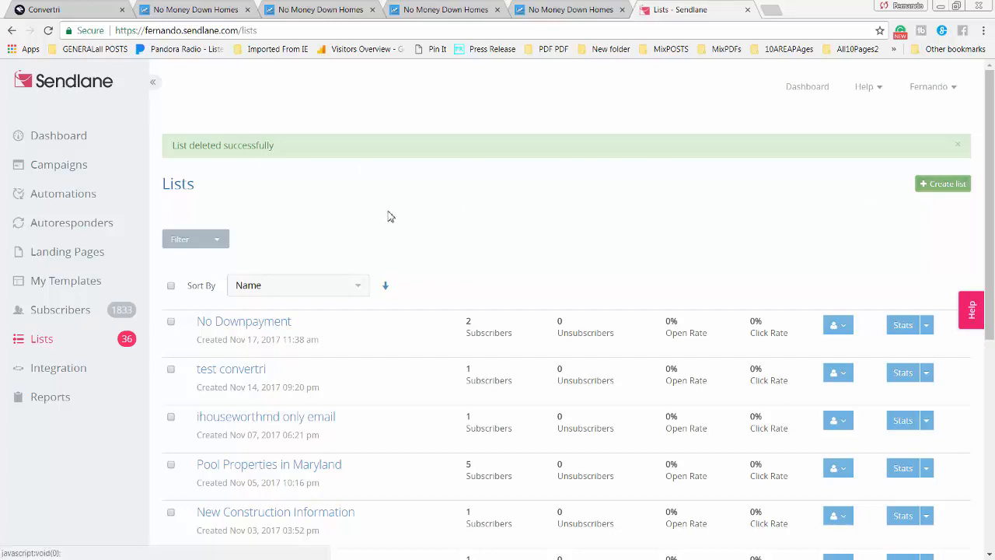
Start a new Sendlane list from the Lists page with Create list
{"action": "left_click", "coordinate": [943, 186]}
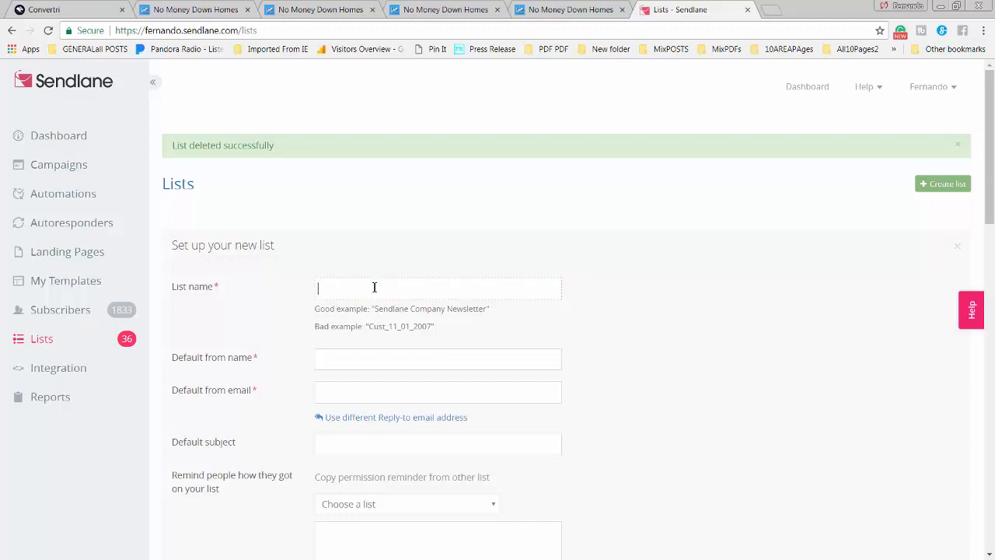
Name the list 'test friday' and reuse that name as the default from name
{"action": "type", "text": "test friday"}
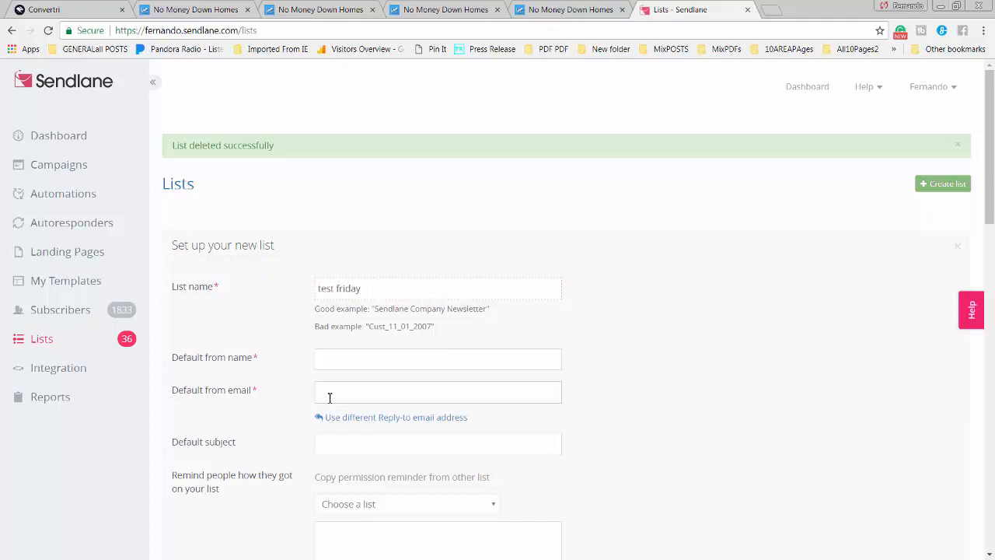
{"action": "left_click_drag", "start_coordinate": [378, 289], "coordinate": [313, 289]}
{"action": "key", "text": "ctrl+c"}
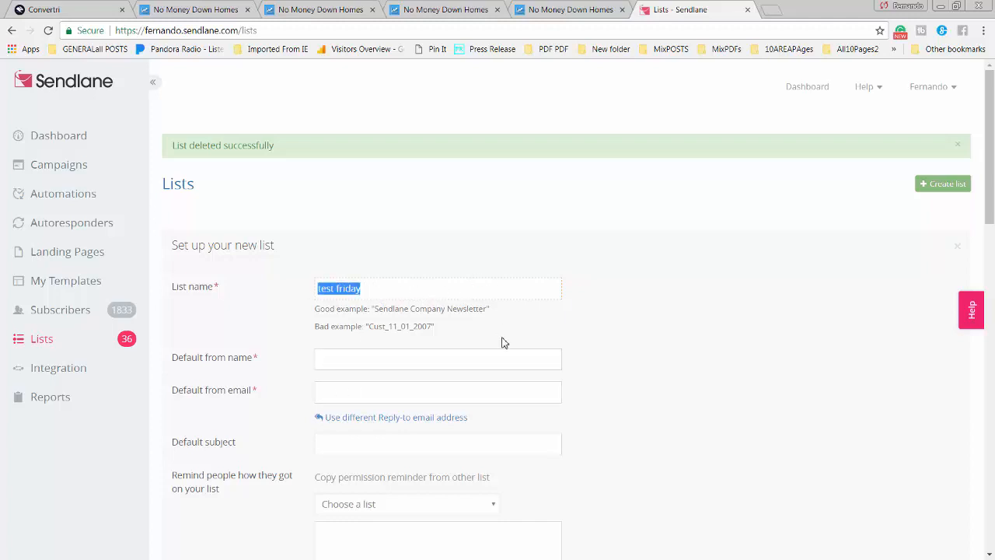
{"action": "left_click", "coordinate": [447, 359]}
{"action": "key", "text": "ctrl+v"}
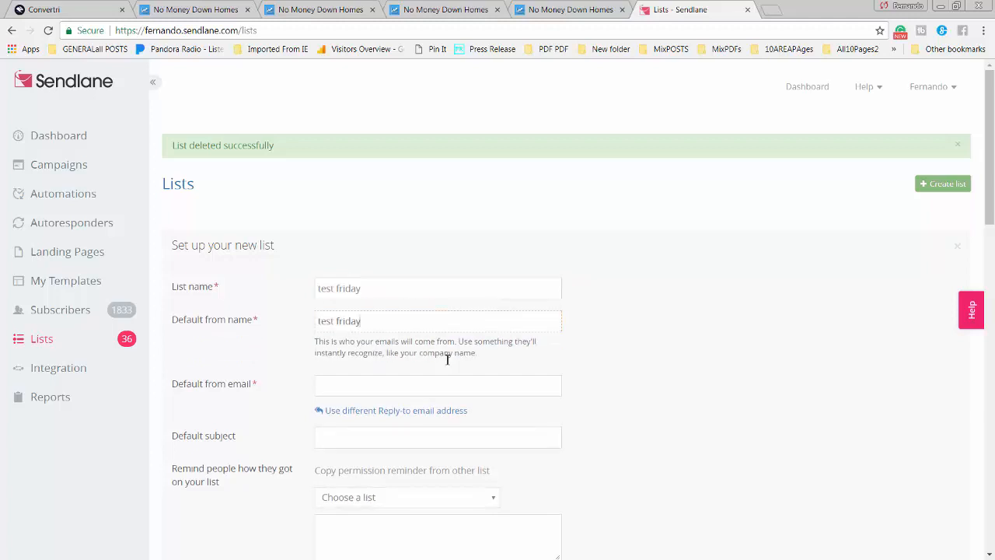
Fill in the saved sender email and fix the typos in the sender email and subject
{"action": "left_click", "coordinate": [430, 387]}
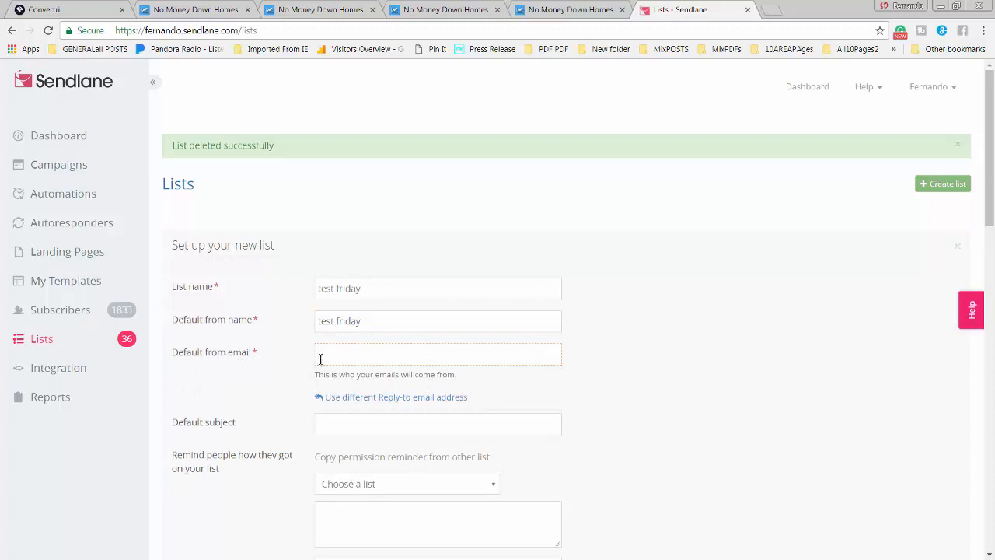
{"action": "left_click", "coordinate": [349, 358]}
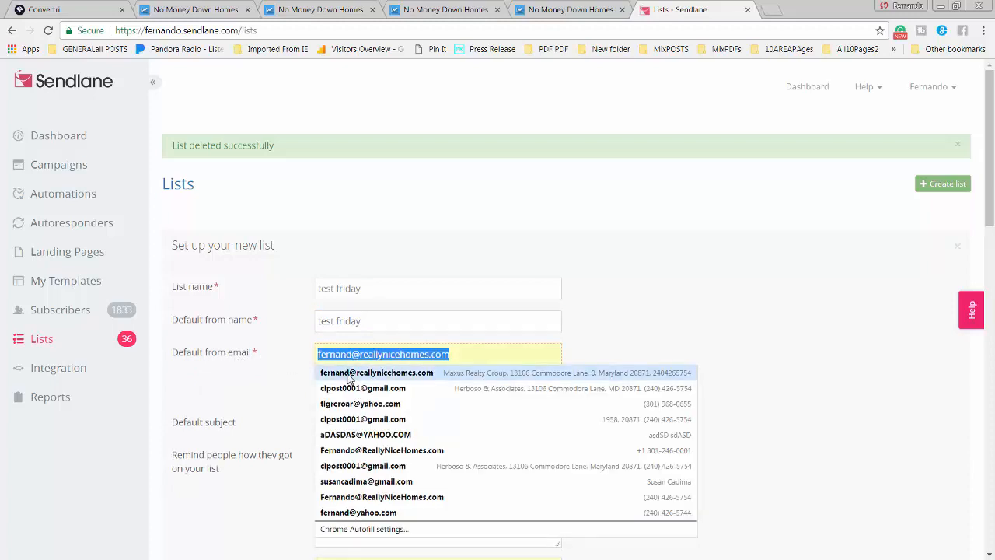
{"action": "left_click", "coordinate": [350, 373]}
{"action": "left_click", "coordinate": [357, 355]}
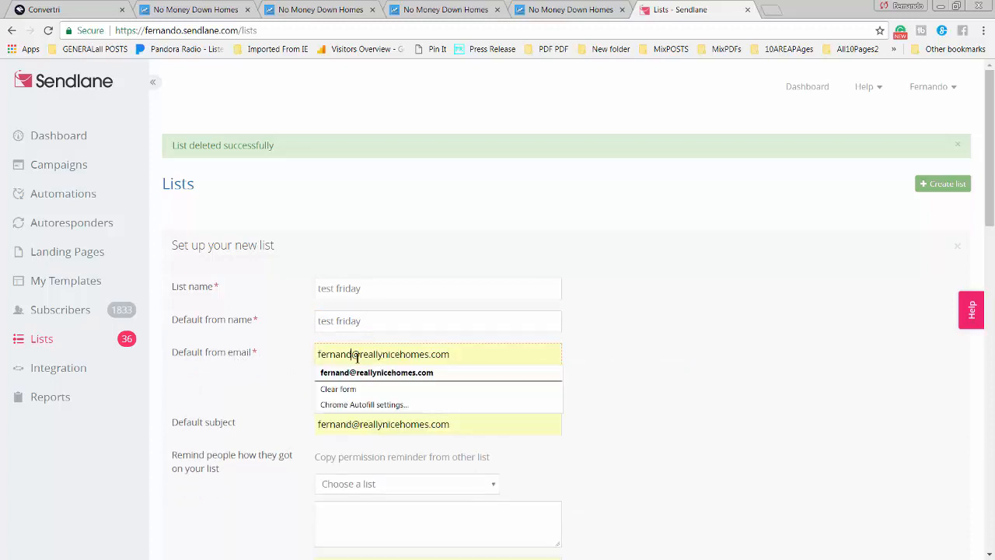
{"action": "type", "text": "o"}
{"action": "left_click", "coordinate": [553, 407]}
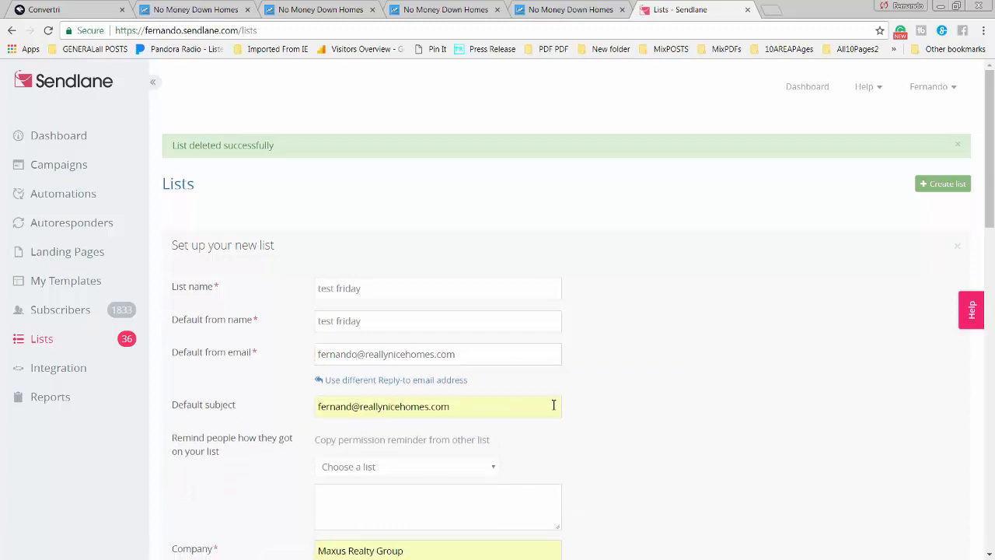
{"action": "left_click", "coordinate": [356, 404]}
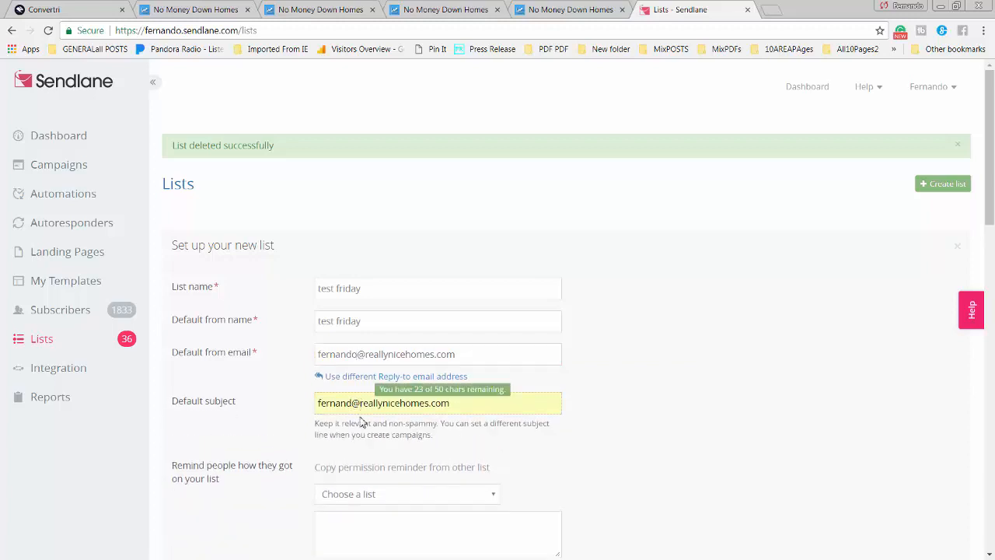
{"action": "type", "text": "o"}
{"action": "left_click", "coordinate": [555, 419]}
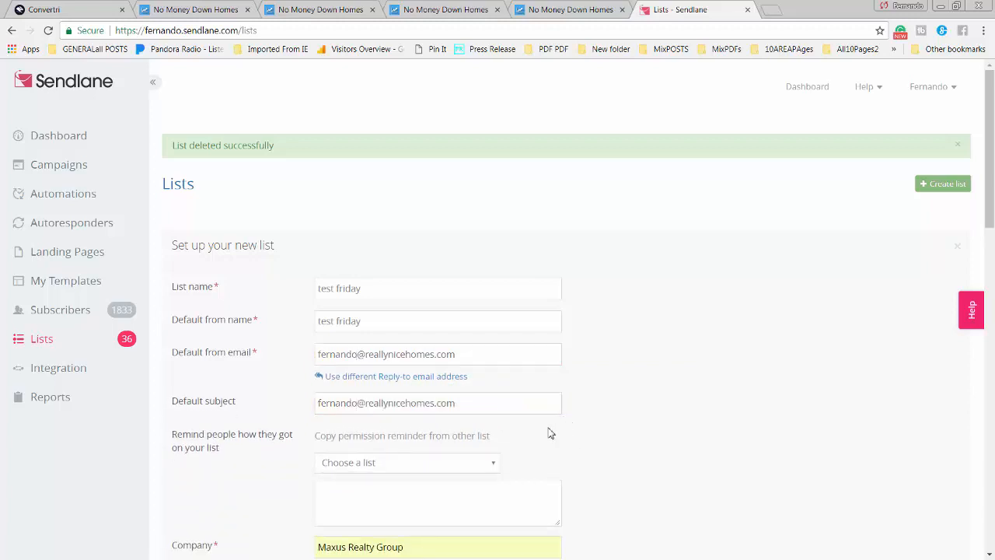
Copy the From RNHScrubbed permission reminder and save the new list
{"action": "scroll", "coordinate": [327, 448], "scroll_direction": "down", "scroll_amount": 1}
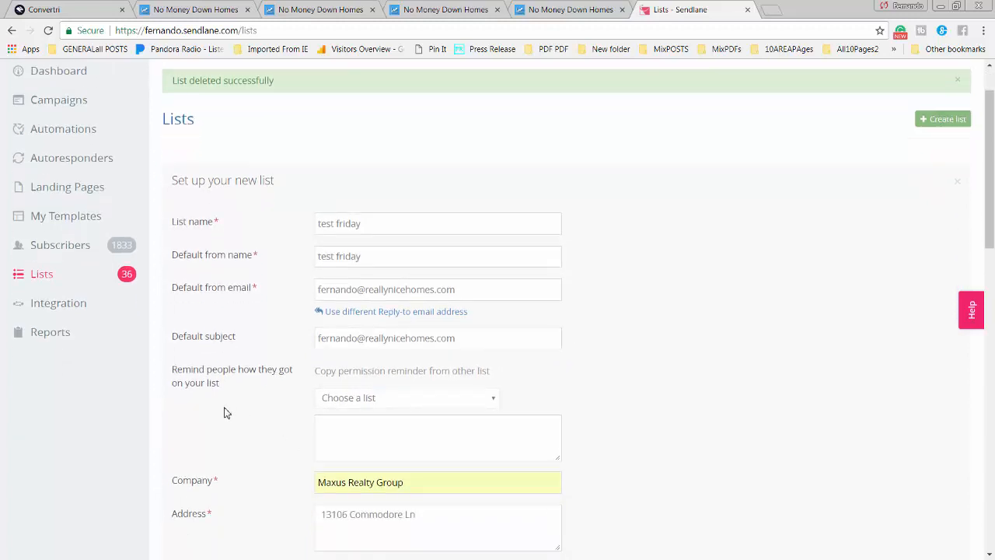
{"action": "left_click", "coordinate": [491, 402]}
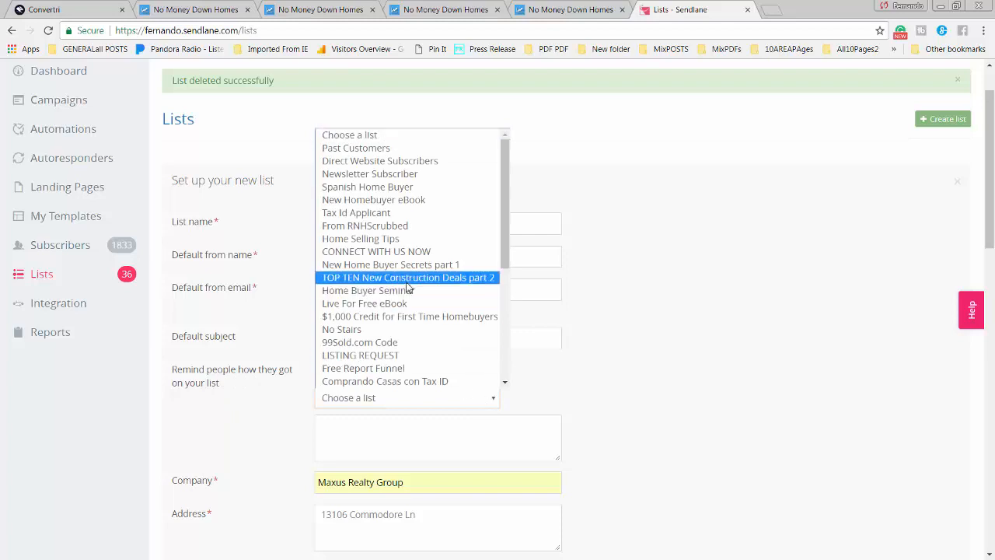
{"action": "left_click", "coordinate": [365, 225]}
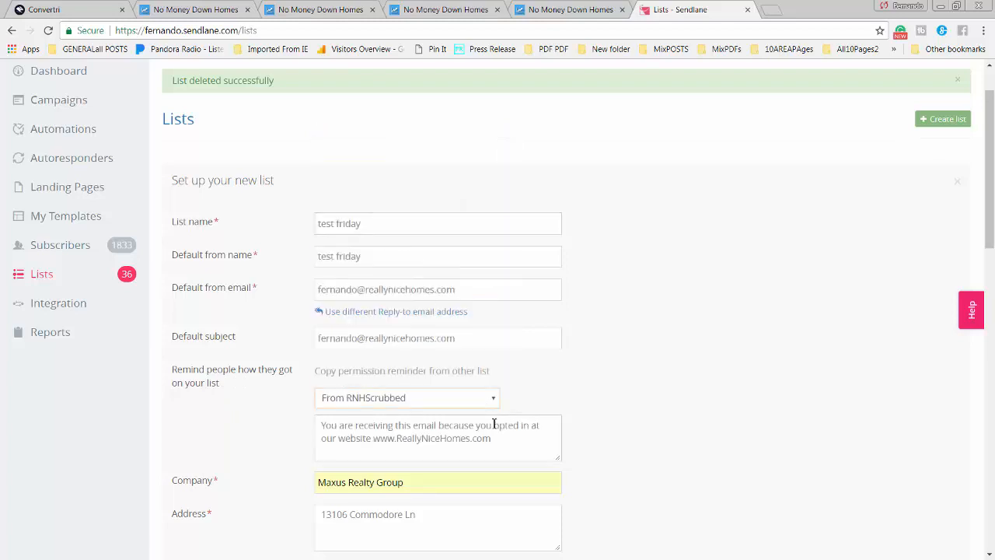
{"action": "scroll", "coordinate": [556, 432], "scroll_direction": "down", "scroll_amount": 1}
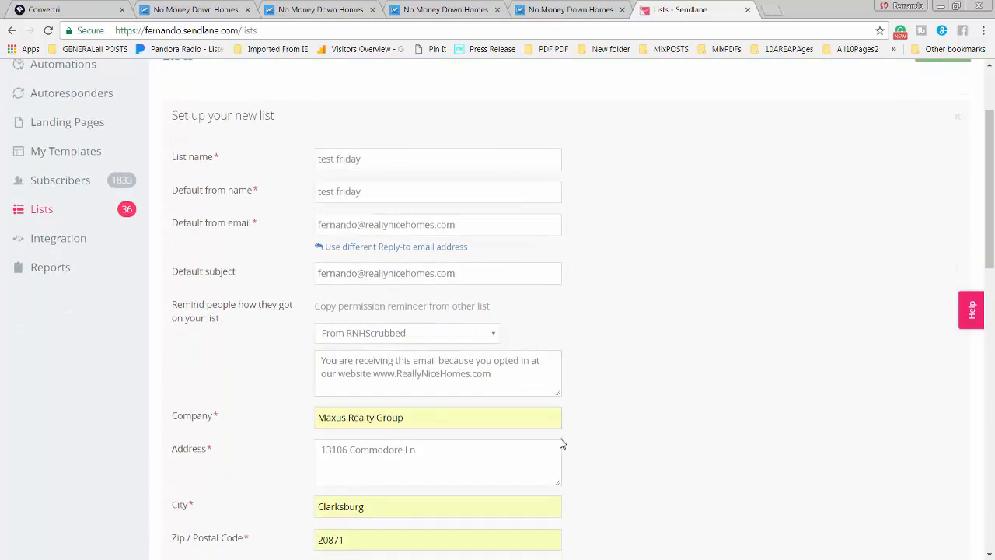
{"action": "scroll", "coordinate": [574, 454], "scroll_direction": "down", "scroll_amount": 2}
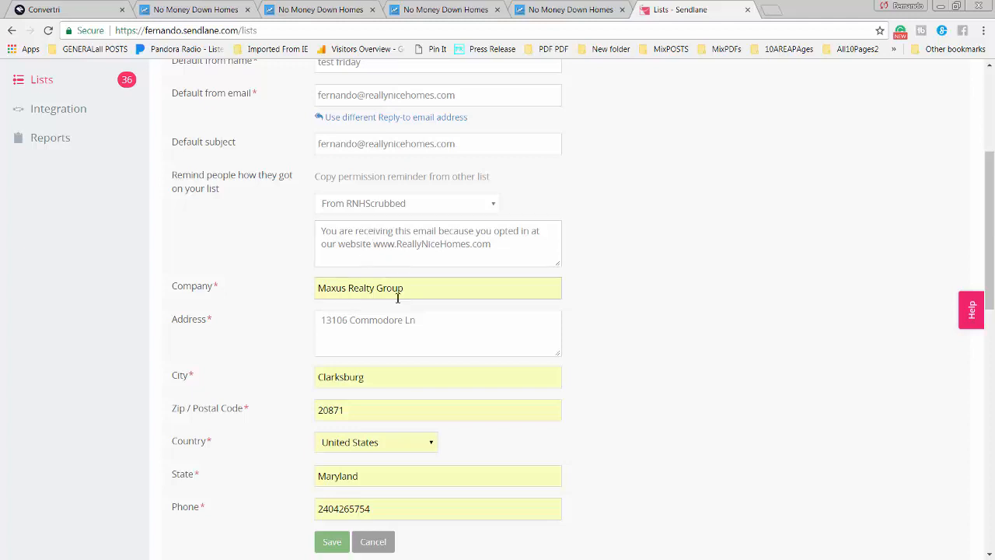
{"action": "scroll", "coordinate": [393, 309], "scroll_direction": "down", "scroll_amount": 3}
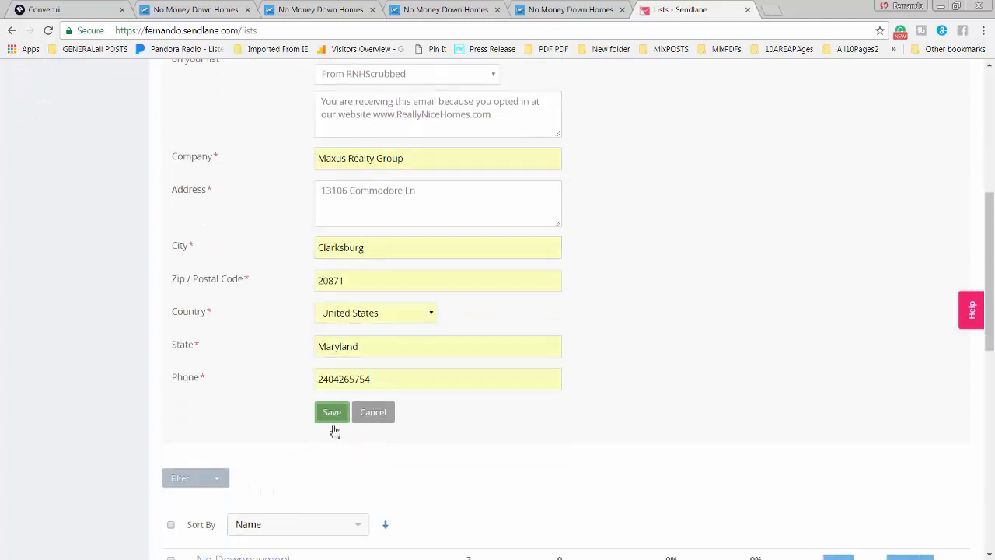
{"action": "scroll", "coordinate": [587, 410], "scroll_direction": "up", "scroll_amount": 2}
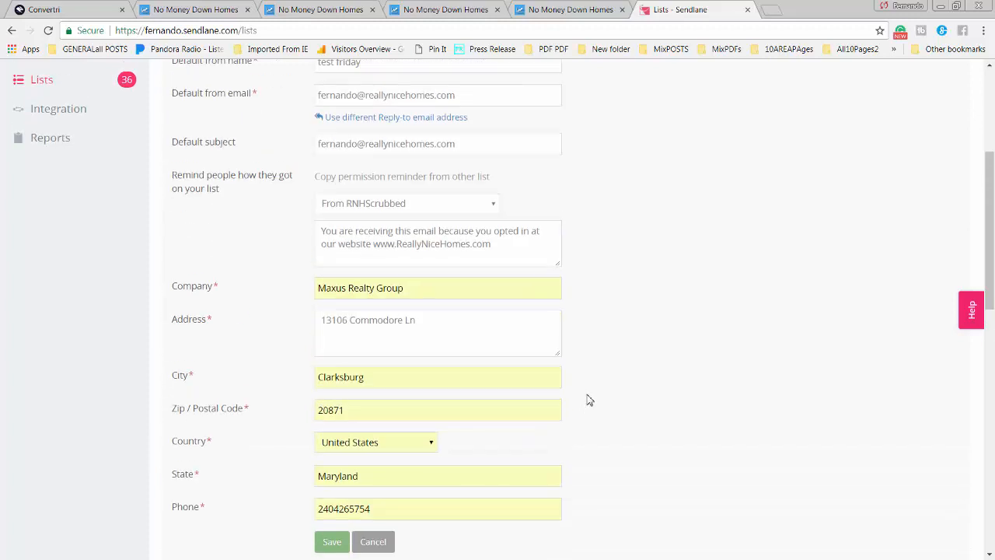
{"action": "scroll", "coordinate": [588, 399], "scroll_direction": "down", "scroll_amount": 2}
{"action": "left_click", "coordinate": [334, 420]}
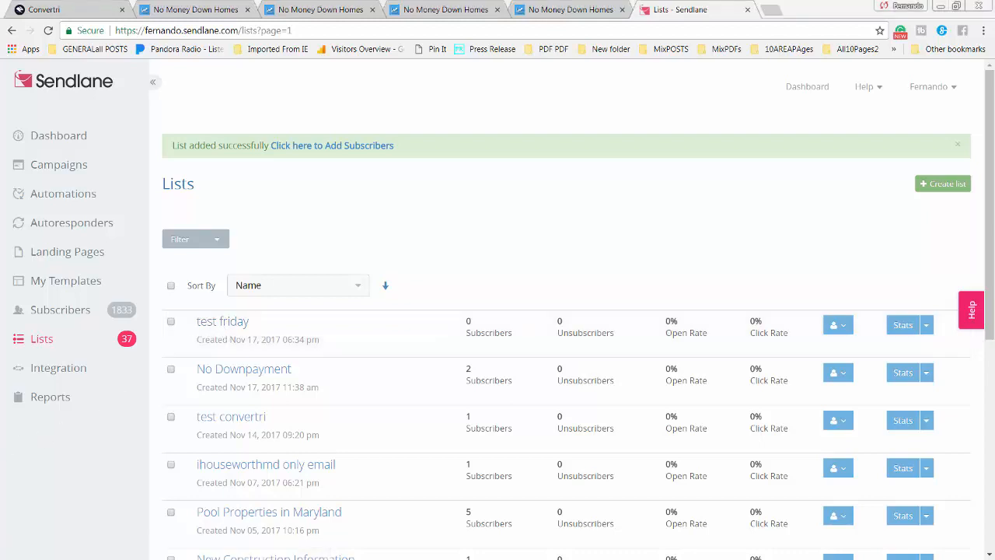
Open the test friday list's Settings and re-save its name and defaults page
{"action": "left_click", "coordinate": [171, 322]}
{"action": "left_click", "coordinate": [927, 326]}
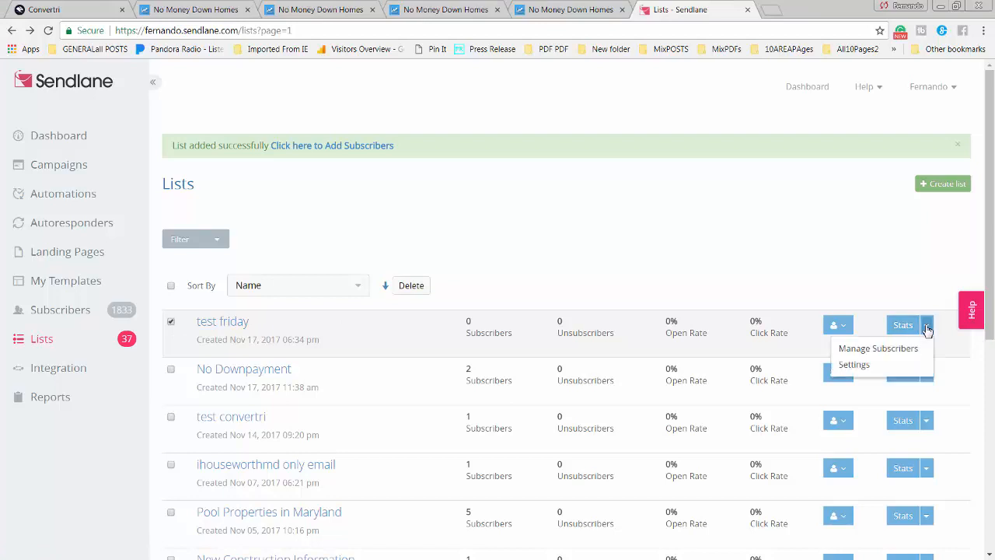
{"action": "left_click", "coordinate": [859, 366]}
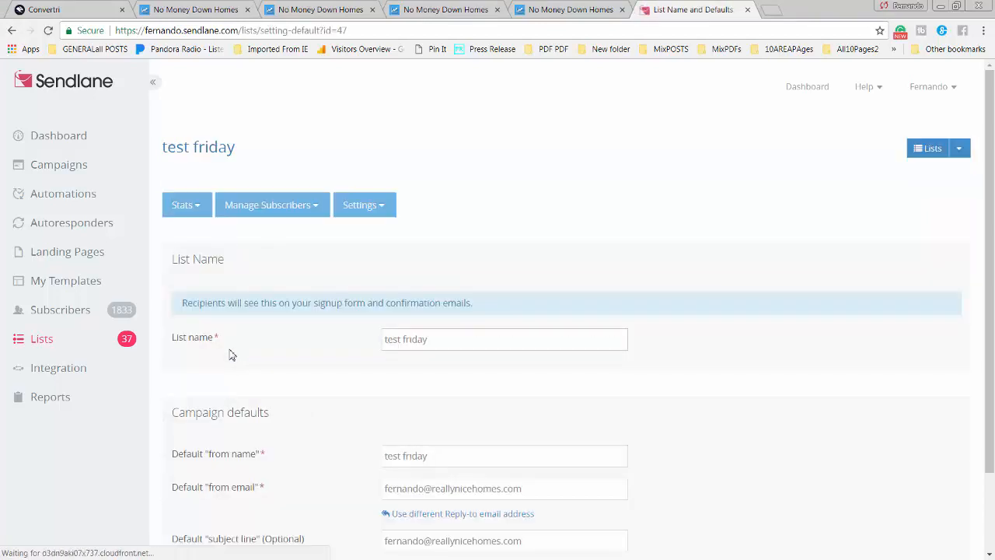
{"action": "scroll", "coordinate": [311, 363], "scroll_direction": "down", "scroll_amount": 2}
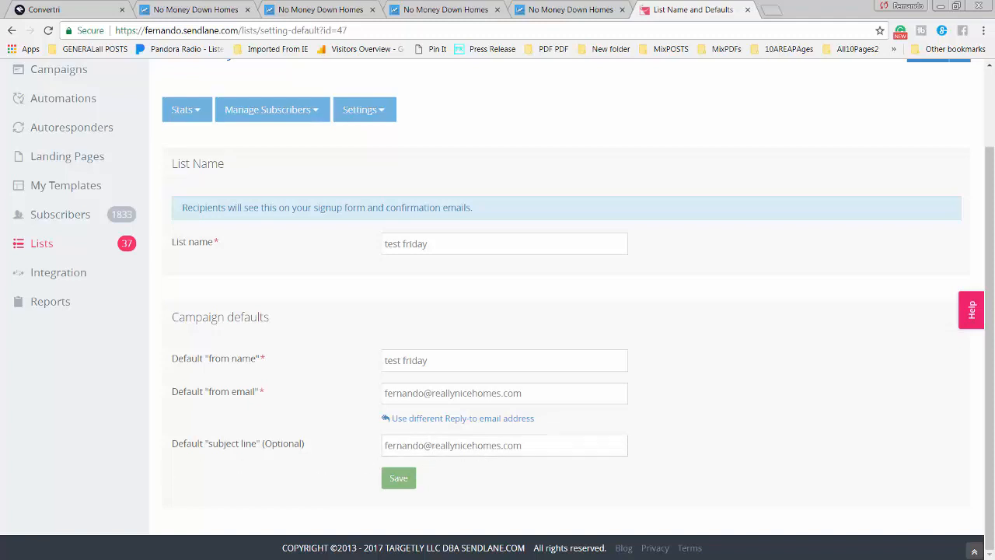
{"action": "scroll", "coordinate": [78, 427], "scroll_direction": "down", "scroll_amount": 1}
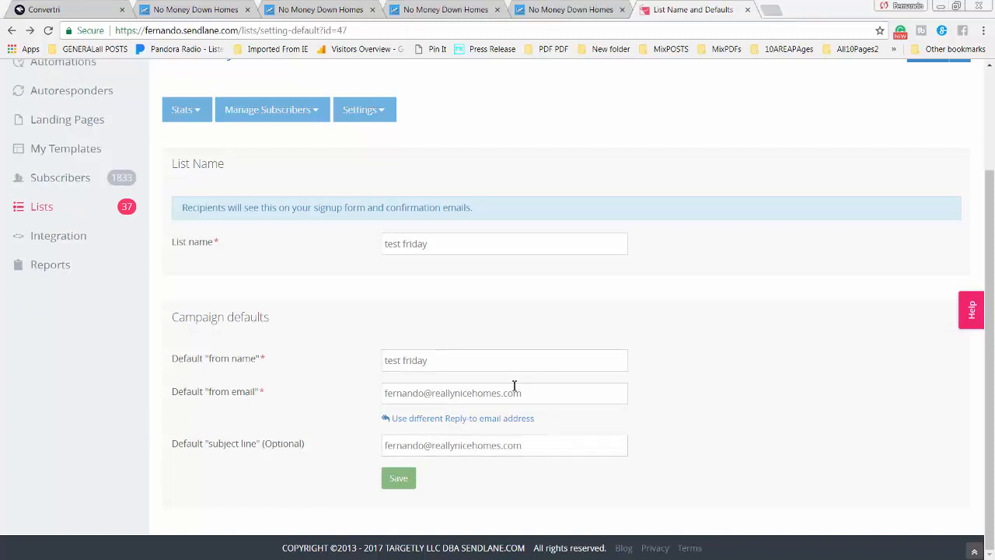
{"action": "left_click", "coordinate": [405, 483]}
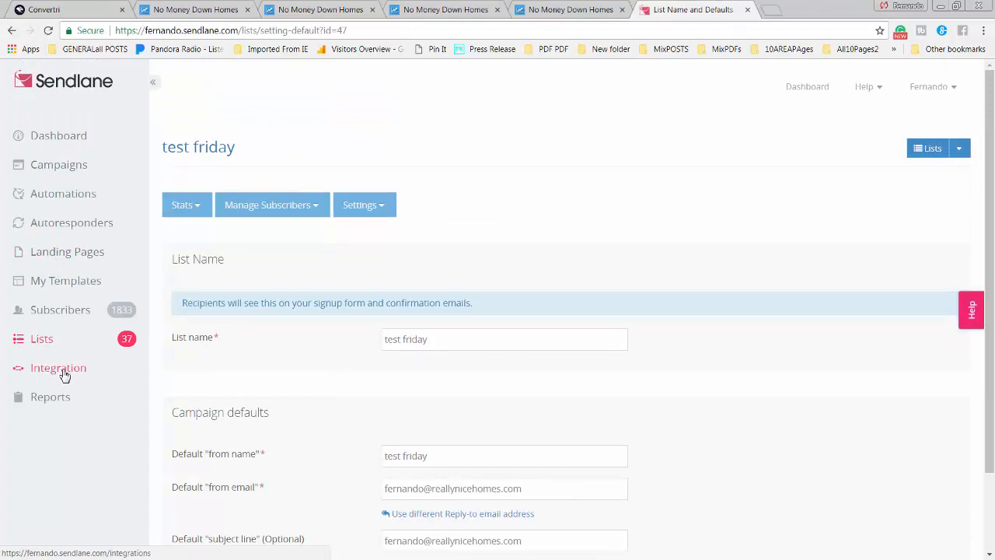
Create a web form named 'test friday' attached to the test friday list
{"action": "left_click", "coordinate": [56, 374]}
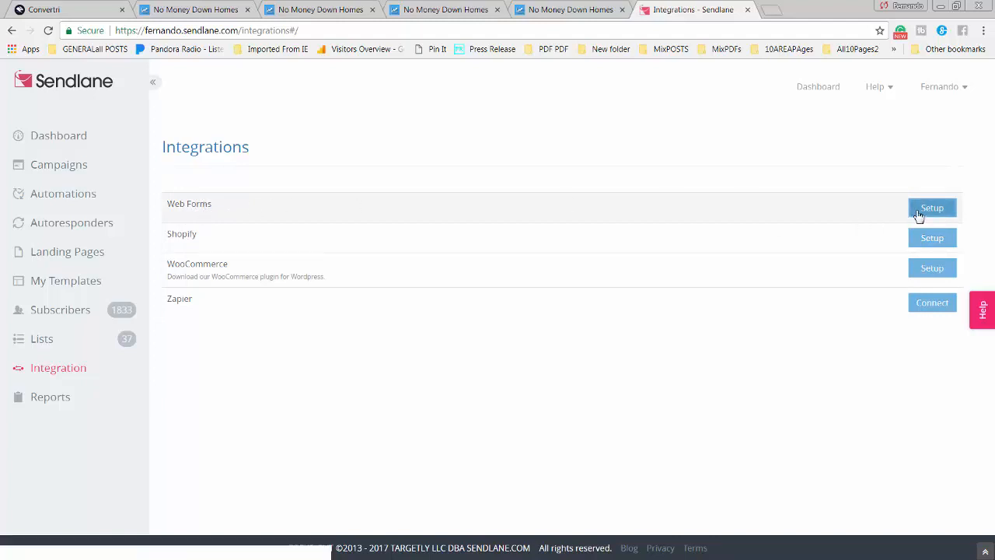
{"action": "left_click", "coordinate": [873, 207]}
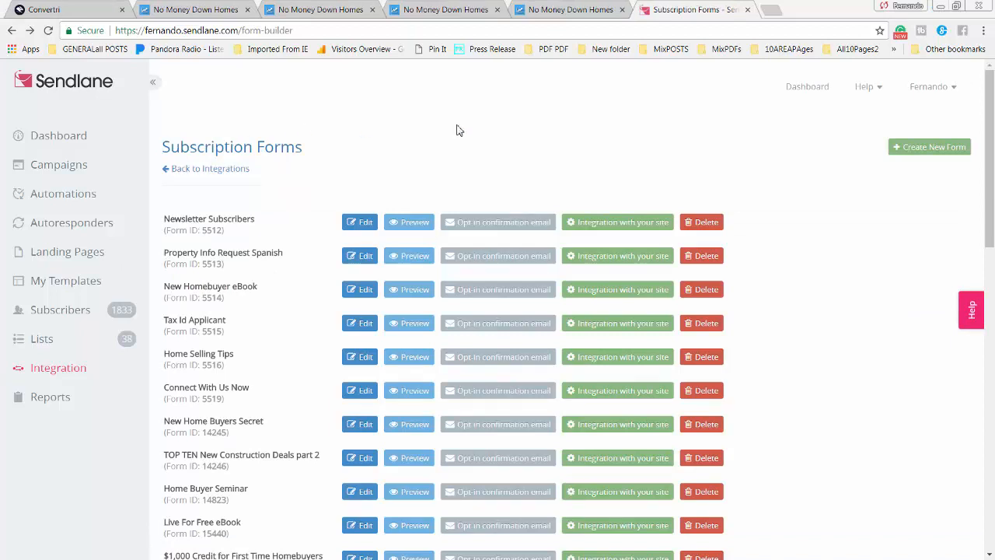
{"action": "left_click", "coordinate": [928, 153]}
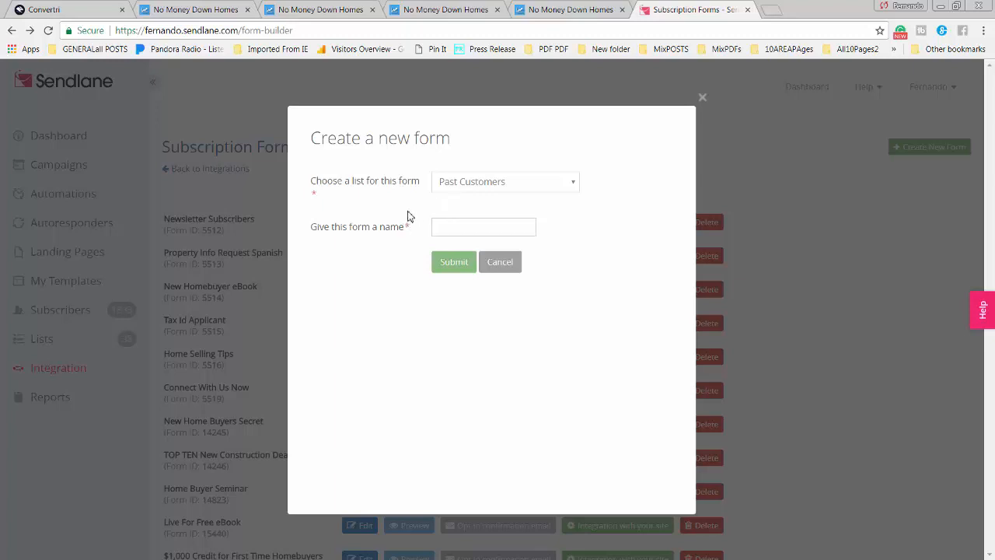
{"action": "left_click", "coordinate": [574, 189]}
{"action": "left_click_drag", "start_coordinate": [623, 242], "coordinate": [622, 377]}
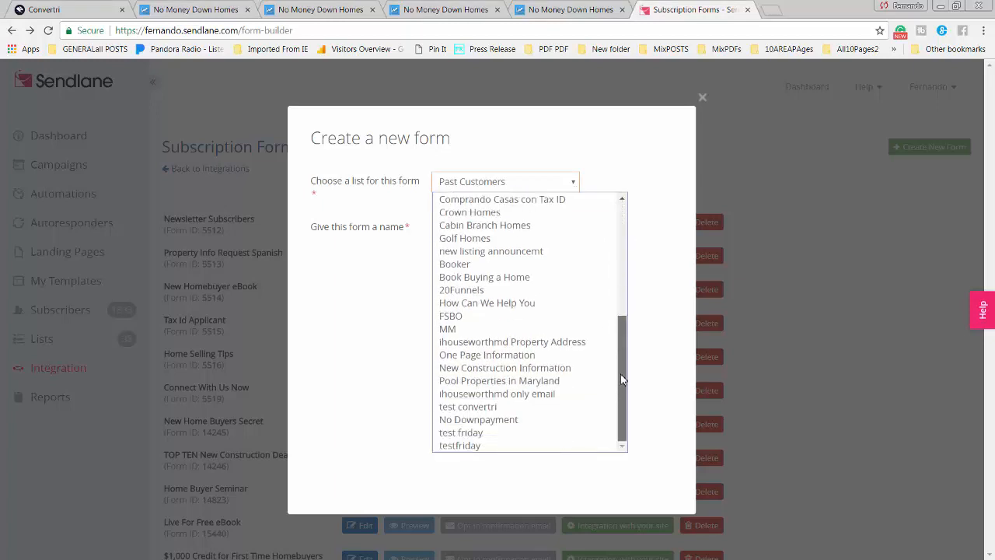
{"action": "left_click", "coordinate": [469, 441]}
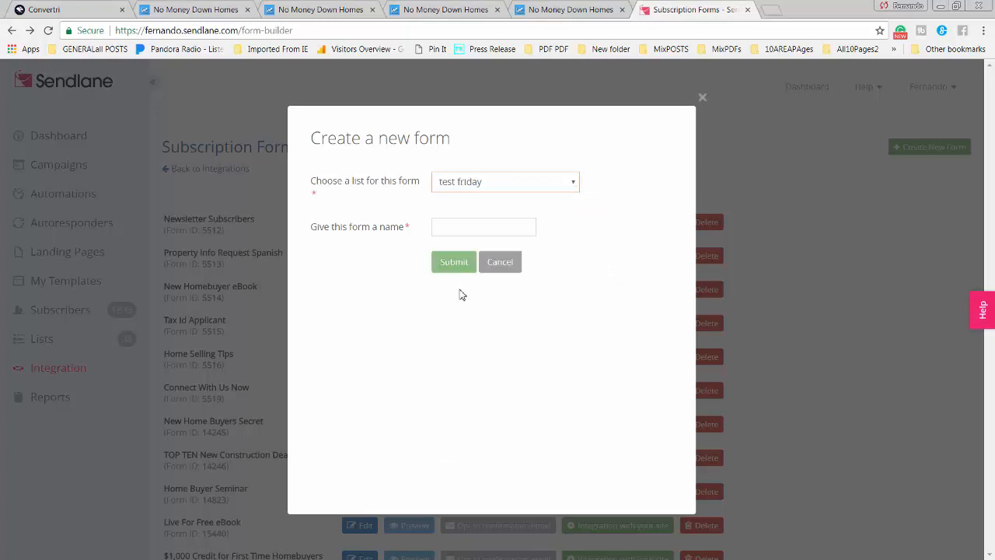
{"action": "left_click", "coordinate": [447, 228]}
{"action": "type", "text": "test frii"}
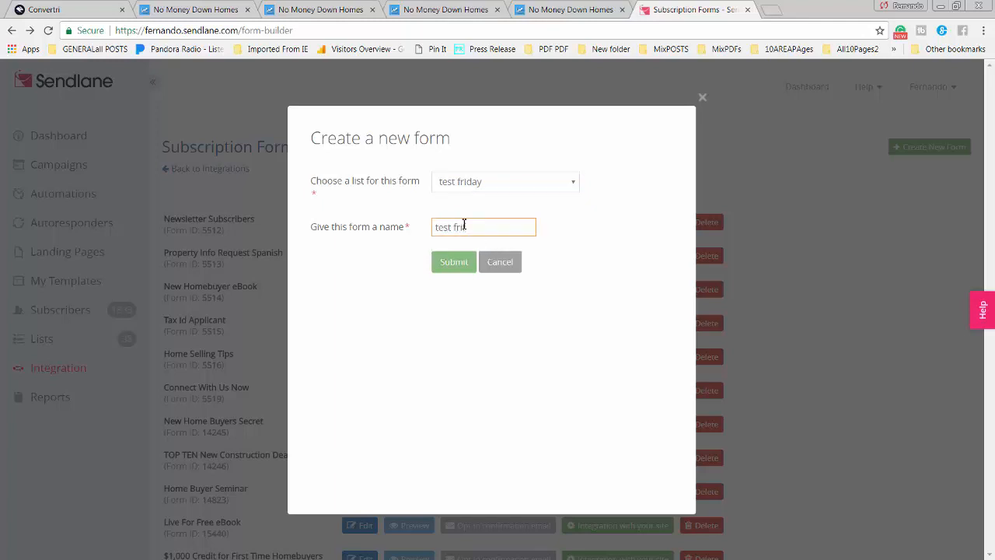
{"action": "type", "text": "day"}
{"action": "left_click", "coordinate": [455, 265]}
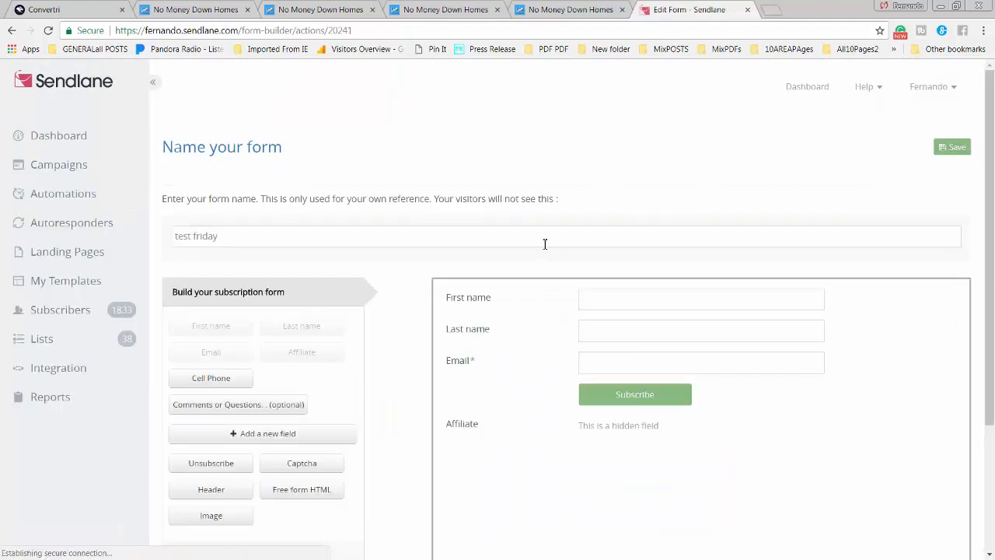
{"action": "scroll", "coordinate": [549, 227], "scroll_direction": "down", "scroll_amount": 1}
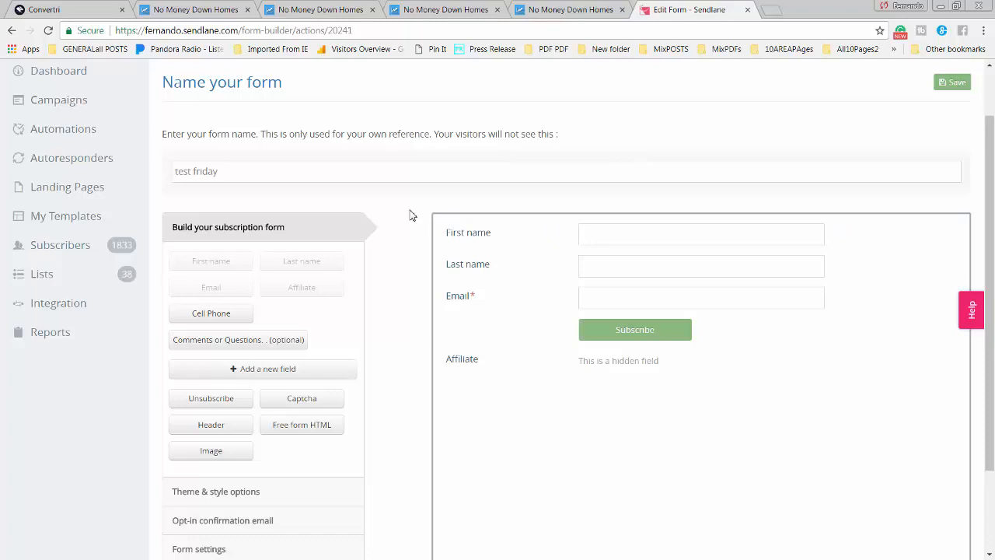
{"action": "scroll", "coordinate": [407, 213], "scroll_direction": "down", "scroll_amount": 1}
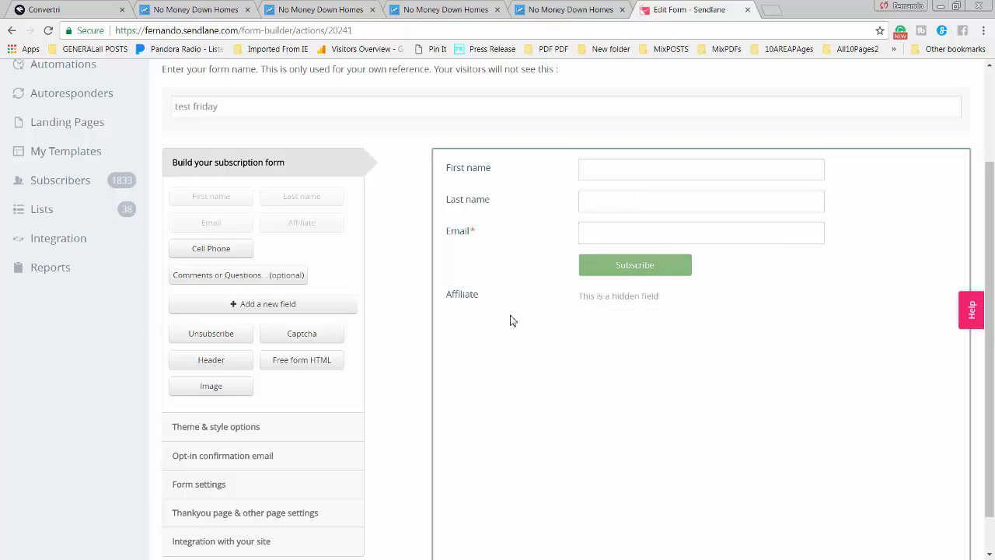
{"action": "scroll", "coordinate": [511, 318], "scroll_direction": "down", "scroll_amount": 1}
{"action": "scroll", "coordinate": [534, 368], "scroll_direction": "up", "scroll_amount": 3}
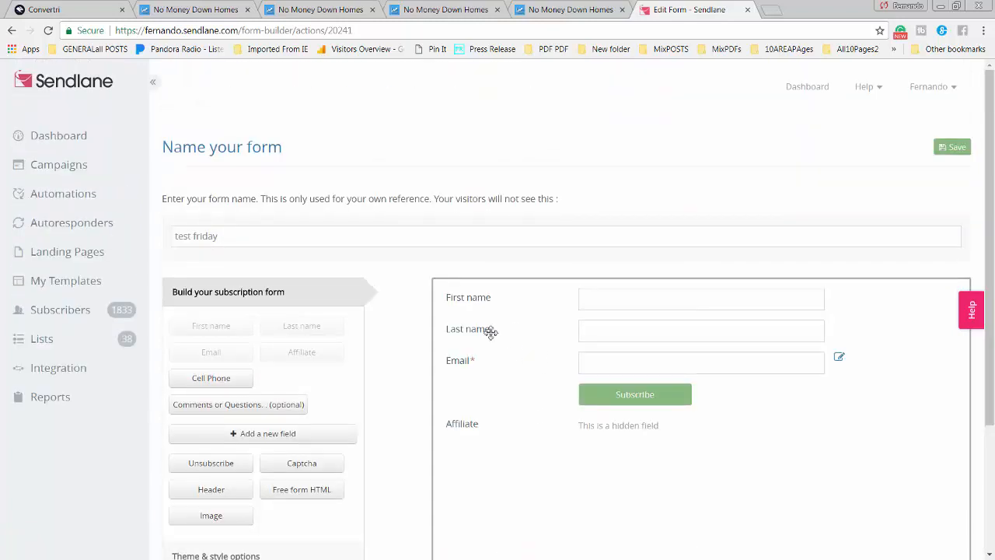
{"action": "left_click", "coordinate": [575, 12]}
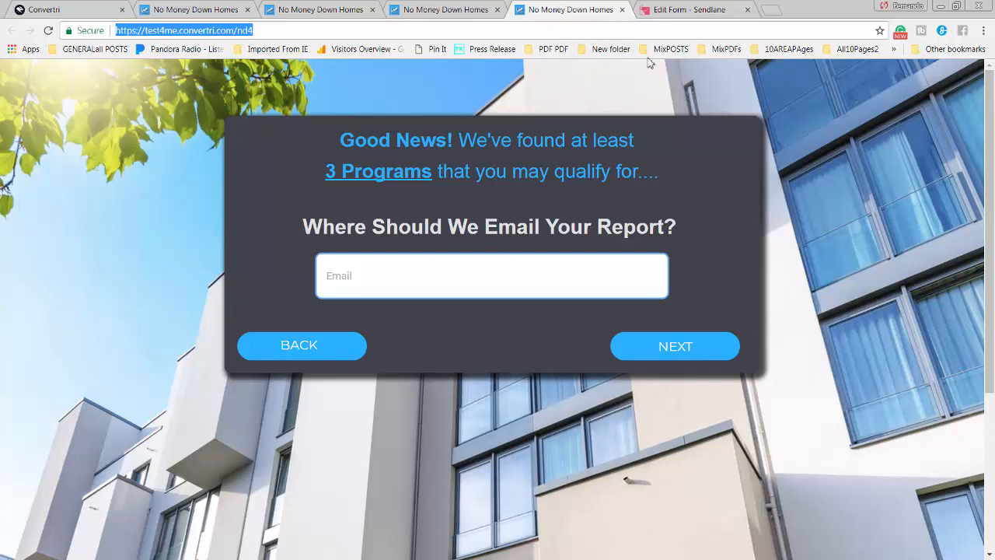
{"action": "left_click", "coordinate": [686, 11]}
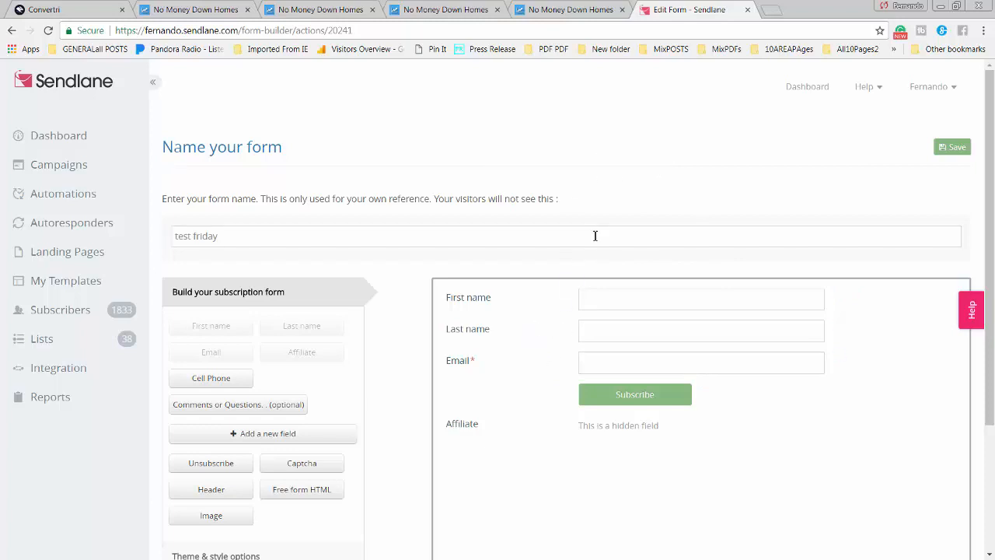
{"action": "left_click", "coordinate": [580, 15]}
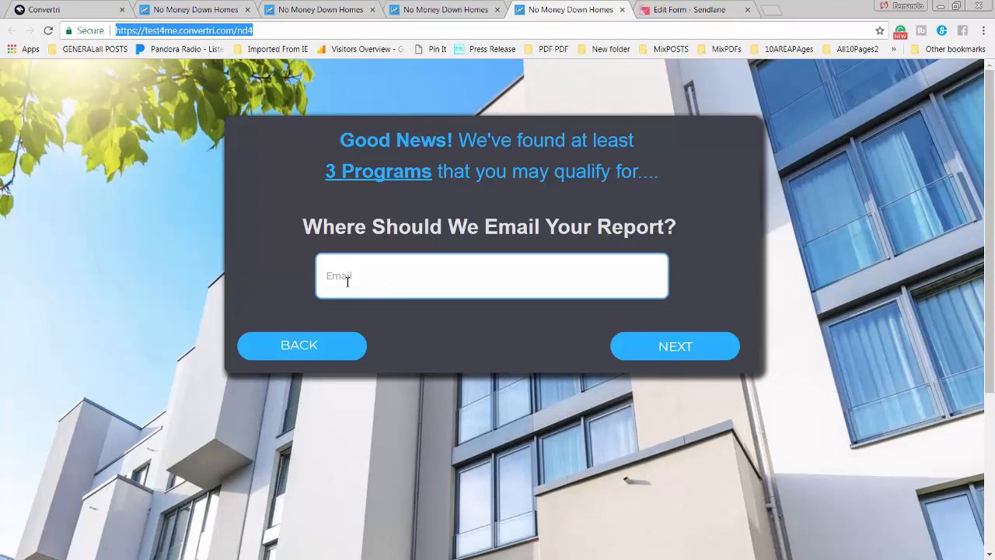
{"action": "left_click", "coordinate": [689, 11]}
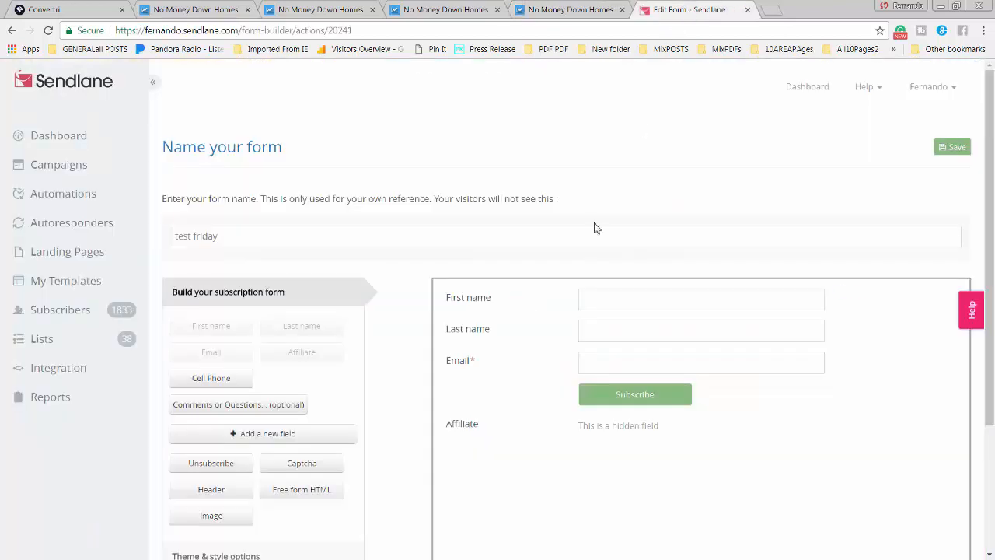
{"action": "left_click", "coordinate": [815, 362]}
Move the Email field above First name, checking it against the Convertri page's email field
{"action": "left_click_drag", "start_coordinate": [821, 299], "coordinate": [817, 290]}
{"action": "left_click_drag", "start_coordinate": [791, 336], "coordinate": [756, 332]}
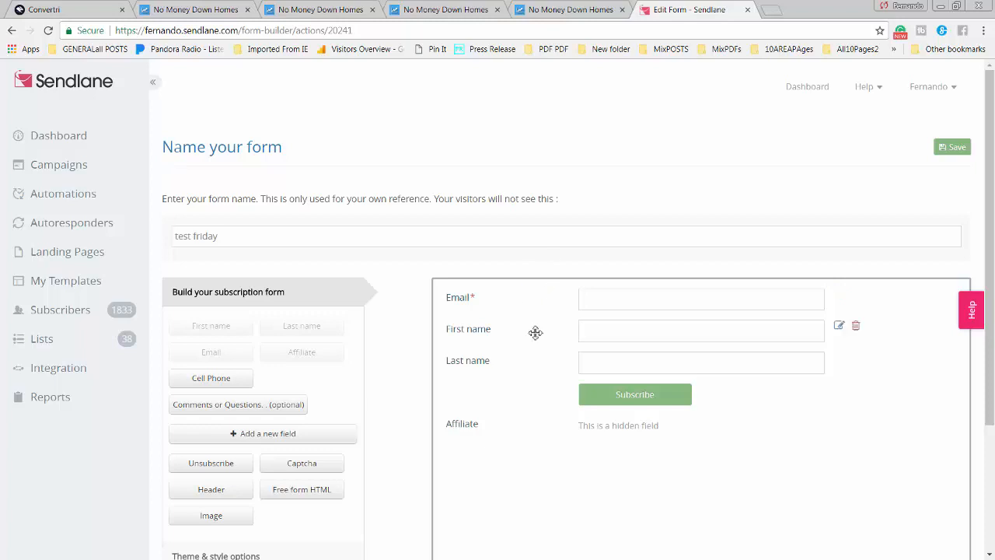
{"action": "left_click", "coordinate": [570, 10]}
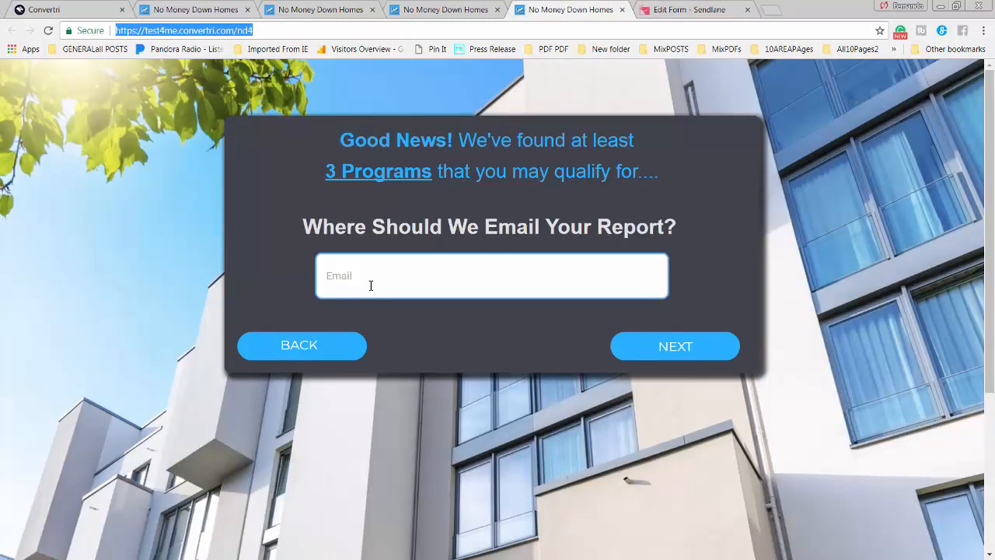
{"action": "left_click", "coordinate": [707, 11]}
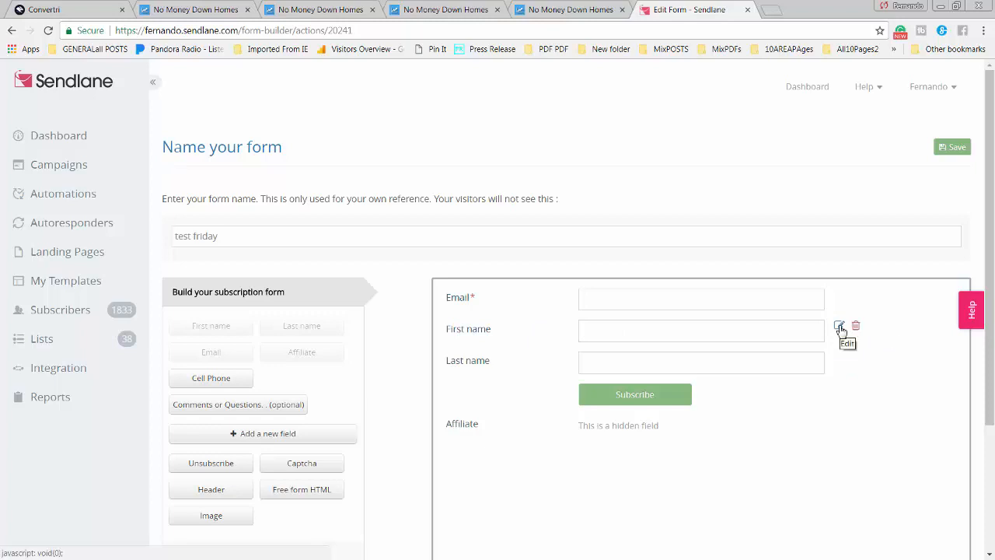
Relabel First name as 'Name' and delete the Last name field
{"action": "left_click", "coordinate": [840, 327]}
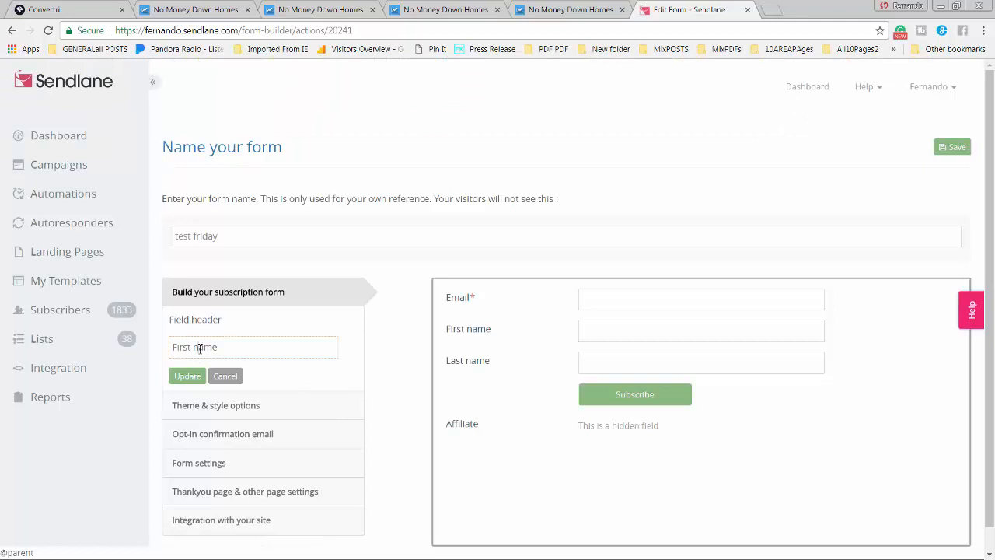
{"action": "left_click", "coordinate": [200, 348]}
{"action": "key", "text": "BackSpace"}
{"action": "key", "text": "BackSpace"}
{"action": "key", "text": "BackSpace"}
{"action": "key", "text": "BackSpace"}
{"action": "key", "text": "BackSpace"}
{"action": "key", "text": "BackSpace"}
{"action": "key", "text": "BackSpace"}
{"action": "type", "text": "NN"}
{"action": "left_click", "coordinate": [194, 378]}
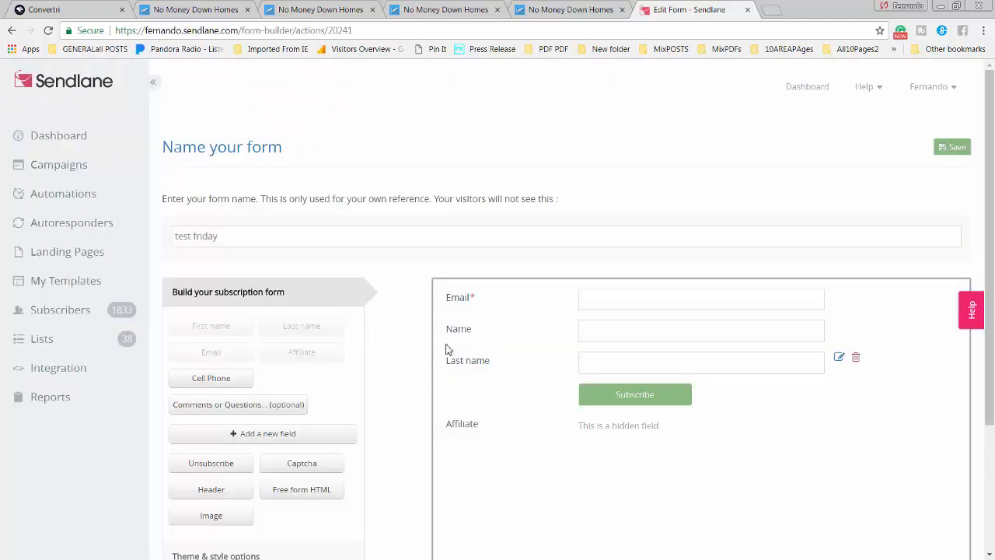
{"action": "left_click", "coordinate": [856, 358]}
{"action": "left_click", "coordinate": [602, 190]}
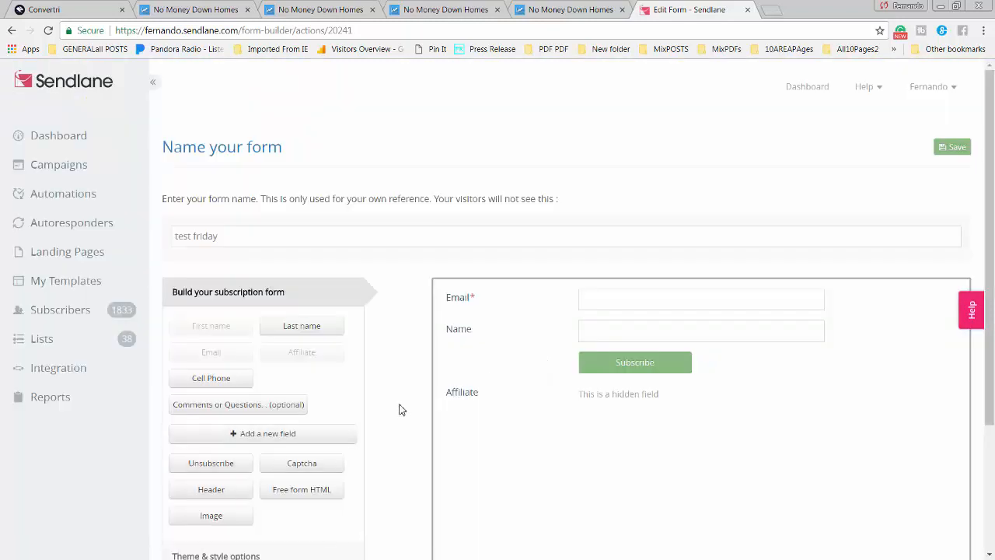
Add a Cell Phone field above Subscribe and delete the hidden Affiliate field
{"action": "scroll", "coordinate": [396, 420], "scroll_direction": "down", "scroll_amount": 3}
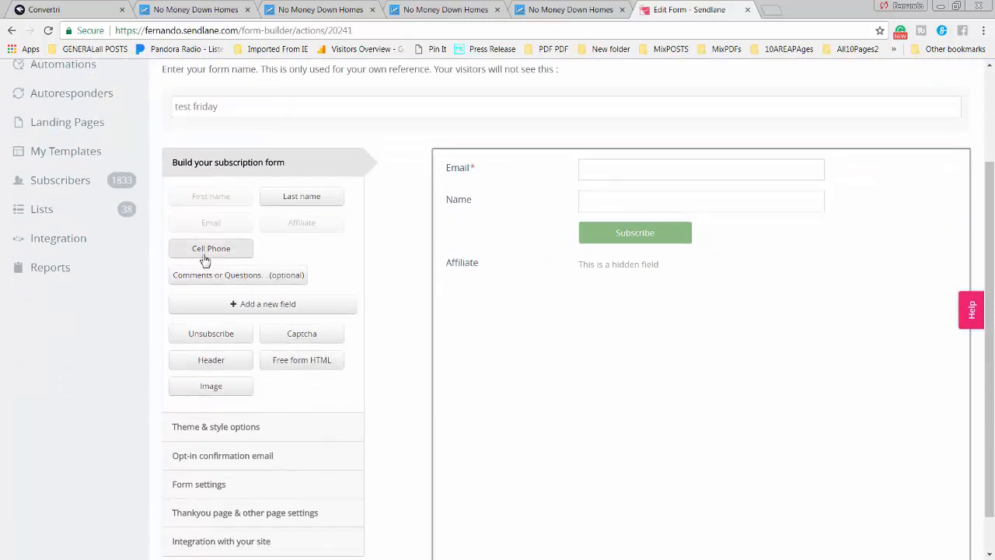
{"action": "left_click", "coordinate": [240, 251]}
{"action": "left_click", "coordinate": [220, 250]}
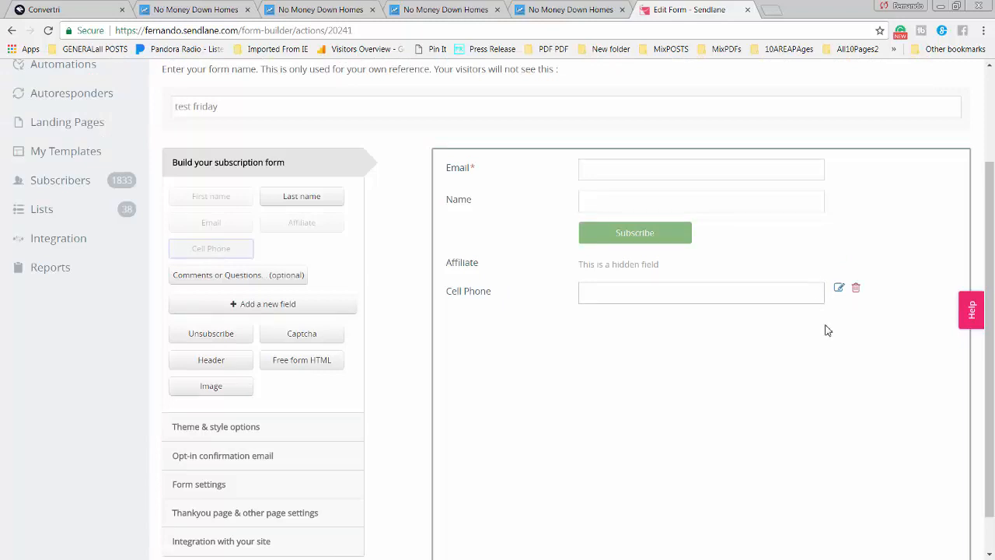
{"action": "left_click", "coordinate": [806, 287]}
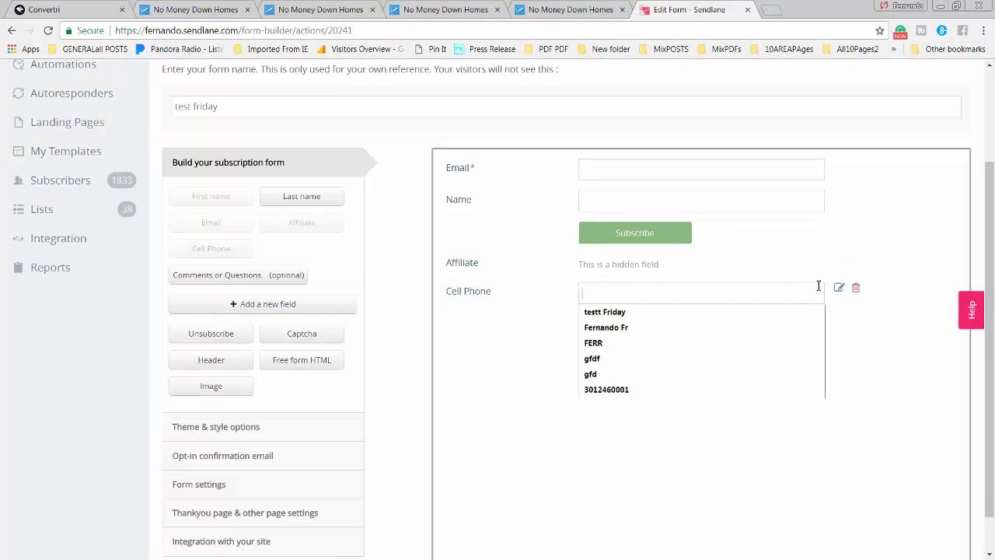
{"action": "left_click_drag", "start_coordinate": [819, 286], "coordinate": [816, 224]}
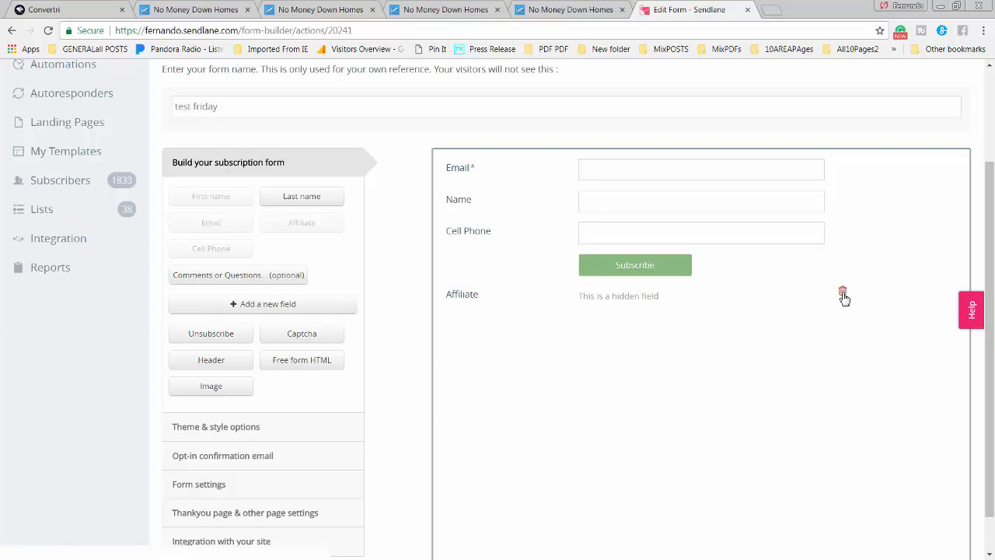
{"action": "left_click", "coordinate": [843, 291]}
{"action": "left_click", "coordinate": [605, 189]}
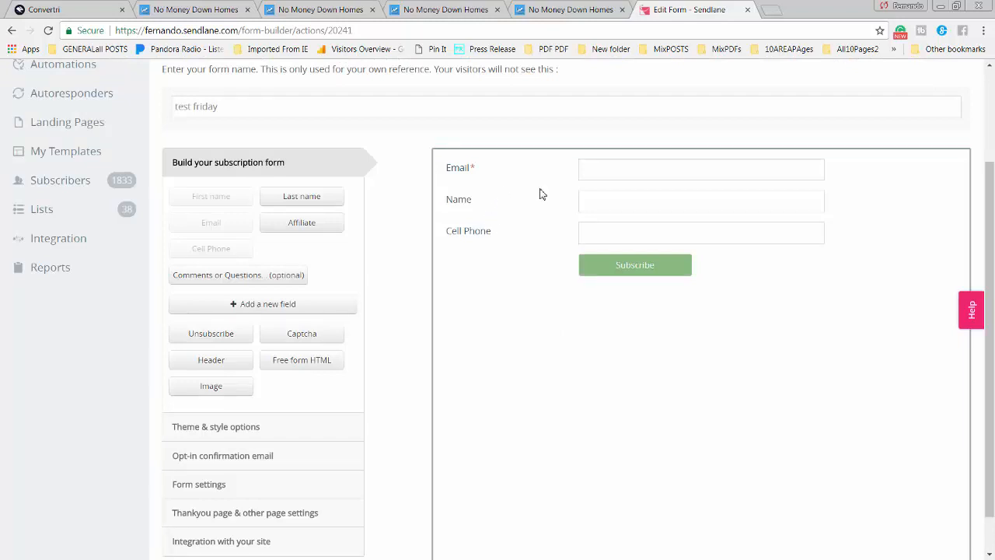
Compare the form with the Convertri email page, then save the test friday form
{"action": "left_click", "coordinate": [556, 11]}
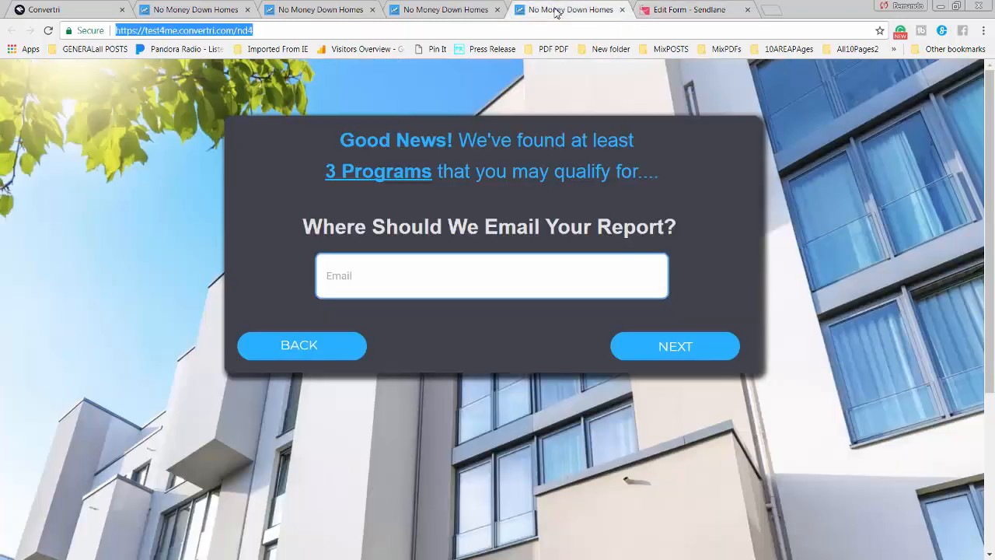
{"action": "left_click", "coordinate": [678, 13]}
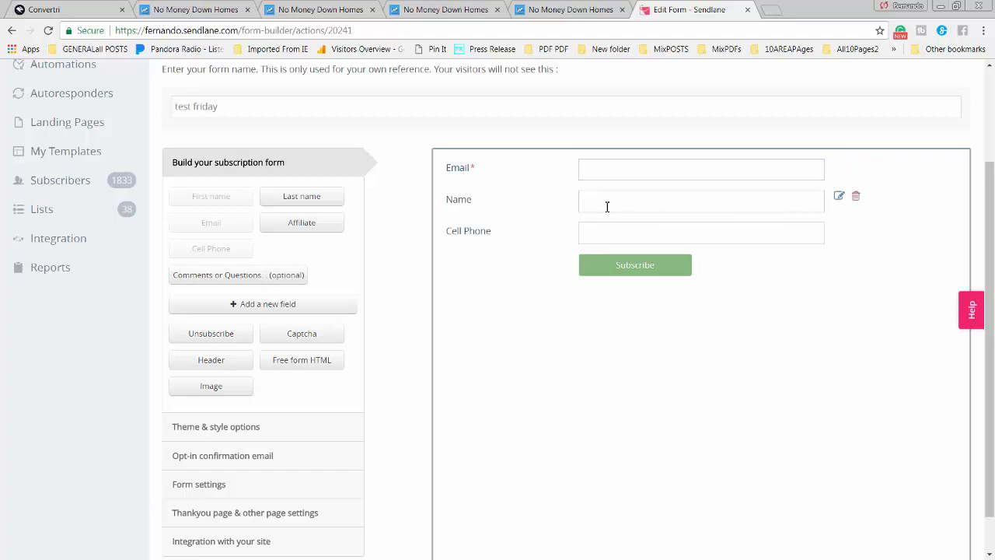
{"action": "left_click", "coordinate": [588, 14]}
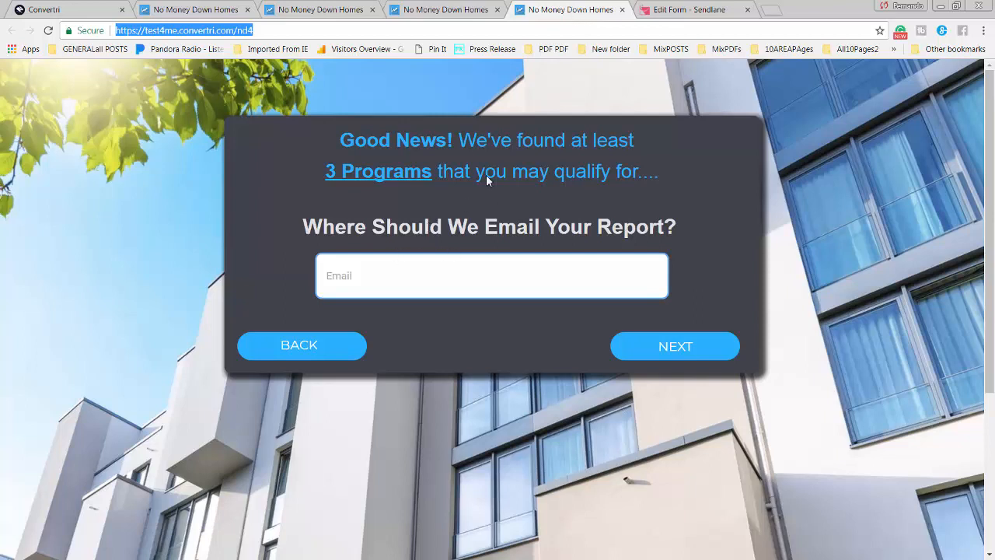
{"action": "left_click", "coordinate": [694, 11]}
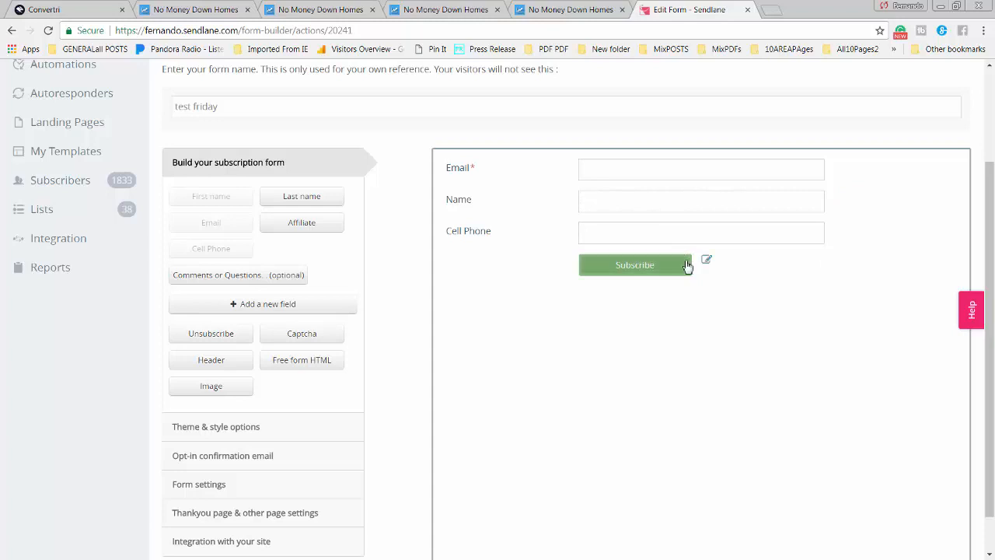
{"action": "scroll", "coordinate": [567, 364], "scroll_direction": "down", "scroll_amount": 1}
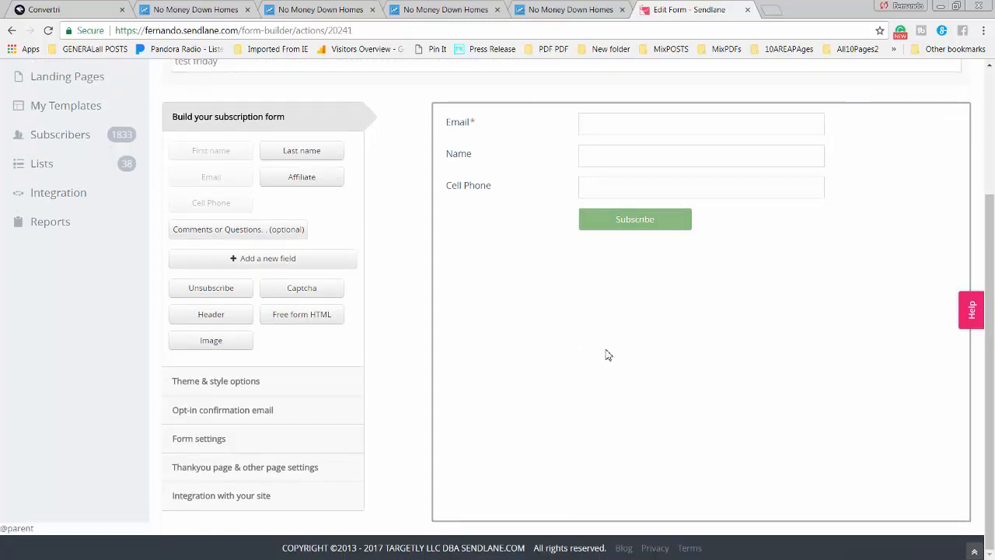
{"action": "scroll", "coordinate": [607, 353], "scroll_direction": "up", "scroll_amount": 2}
{"action": "scroll", "coordinate": [517, 354], "scroll_direction": "down", "scroll_amount": 1}
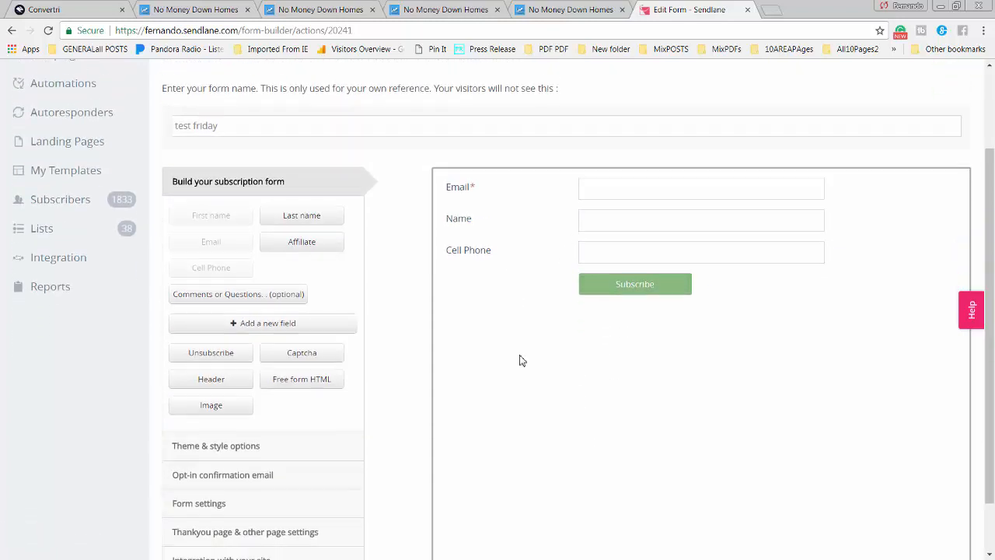
{"action": "scroll", "coordinate": [859, 178], "scroll_direction": "up", "scroll_amount": 2}
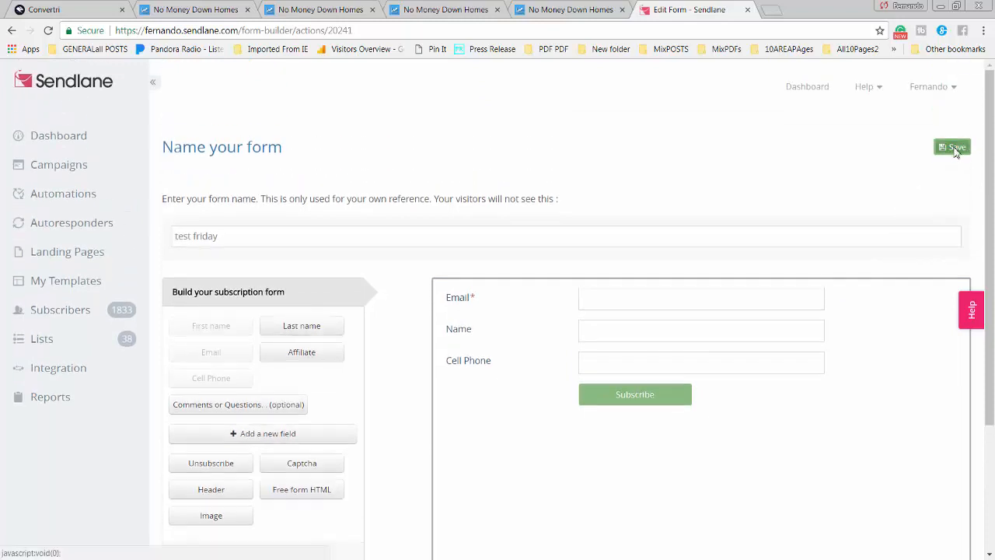
{"action": "left_click", "coordinate": [953, 146]}
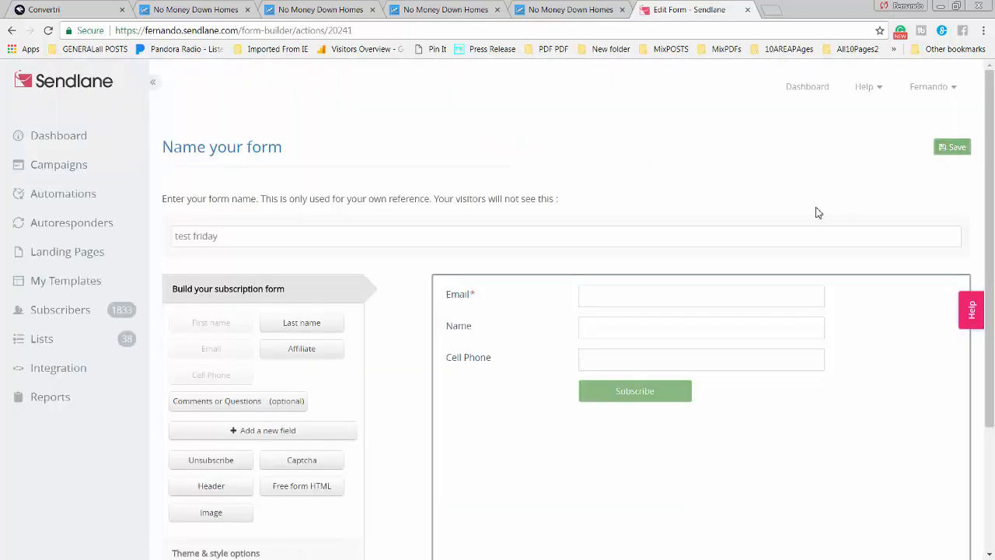
{"action": "scroll", "coordinate": [811, 282], "scroll_direction": "down", "scroll_amount": 2}
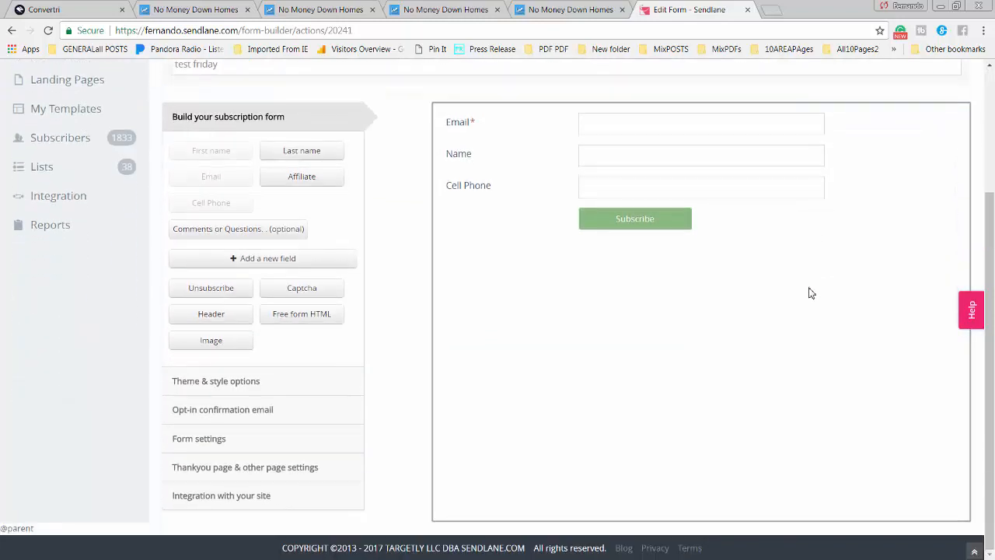
{"action": "scroll", "coordinate": [811, 293], "scroll_direction": "up", "scroll_amount": 2}
{"action": "scroll", "coordinate": [814, 285], "scroll_direction": "down", "scroll_amount": 2}
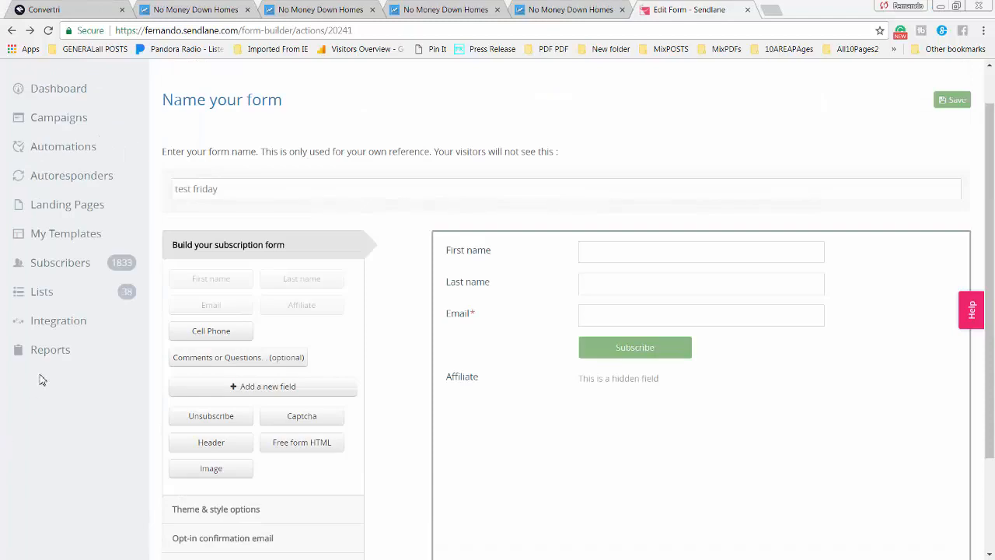
{"action": "left_click", "coordinate": [66, 323]}
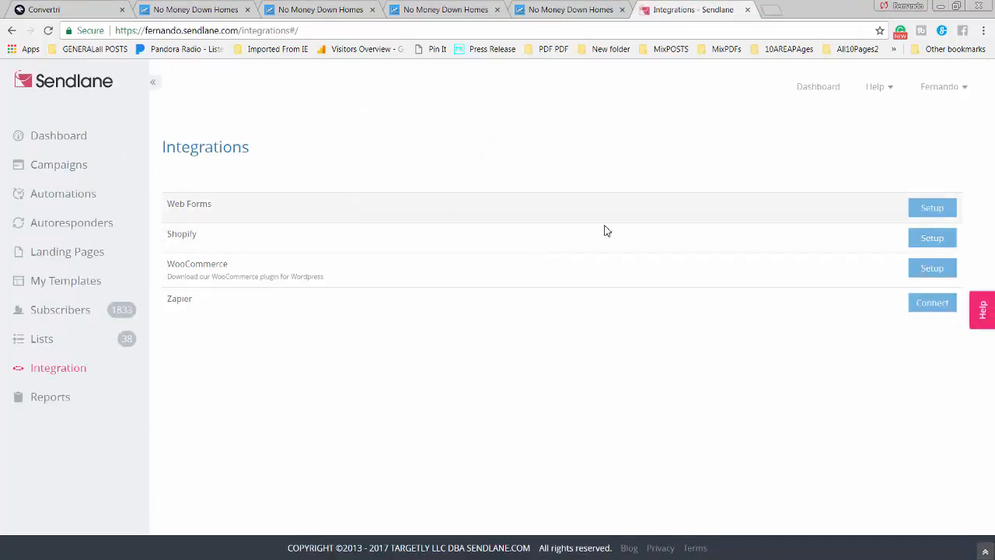
{"action": "left_click", "coordinate": [943, 211]}
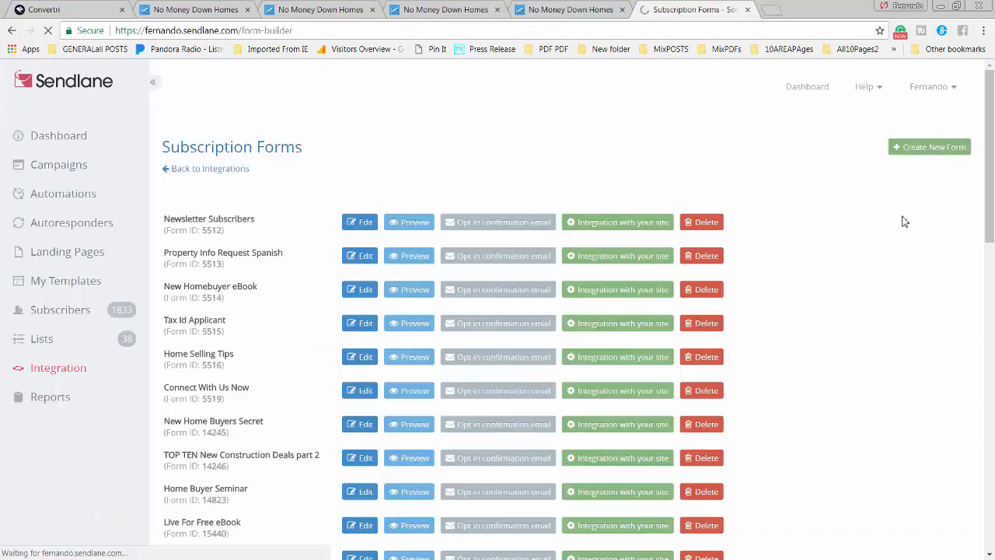
{"action": "left_click_drag", "start_coordinate": [988, 209], "coordinate": [730, 556]}
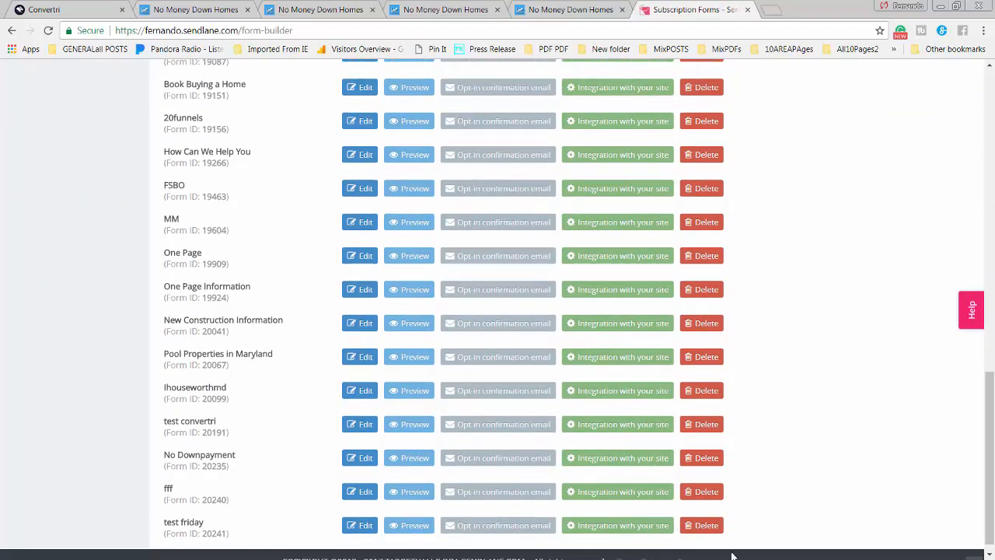
{"action": "left_click", "coordinate": [367, 526]}
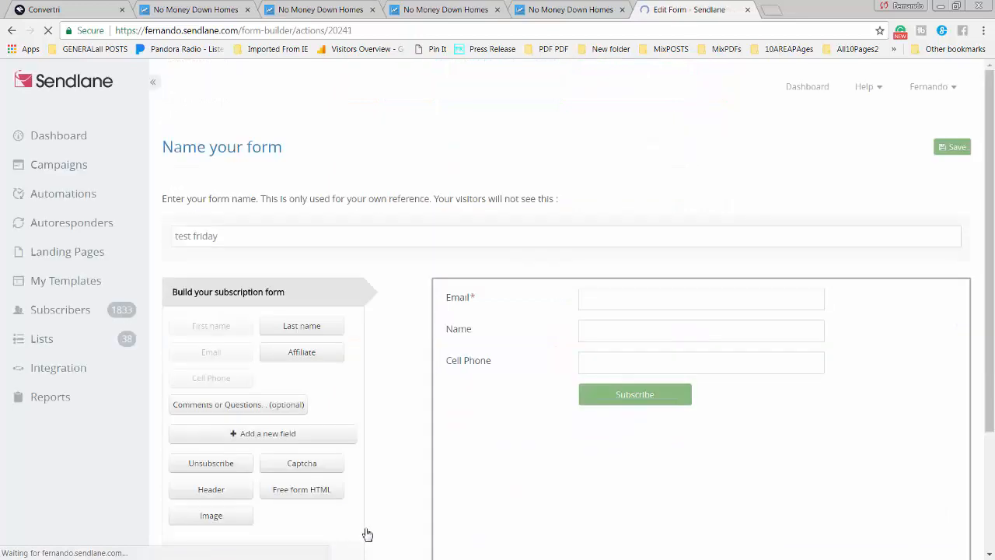
{"action": "scroll", "coordinate": [720, 252], "scroll_direction": "down", "scroll_amount": 3}
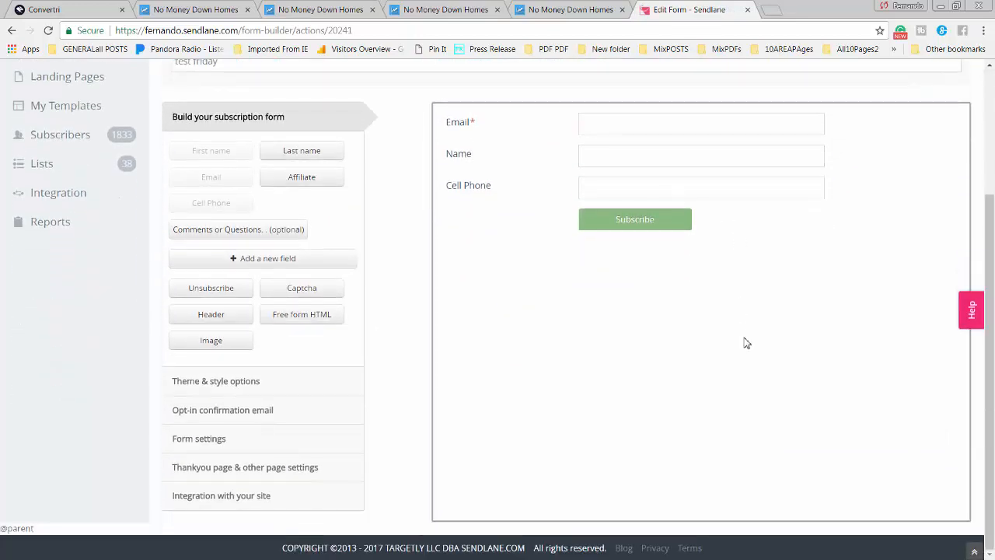
{"action": "scroll", "coordinate": [747, 342], "scroll_direction": "up", "scroll_amount": 3}
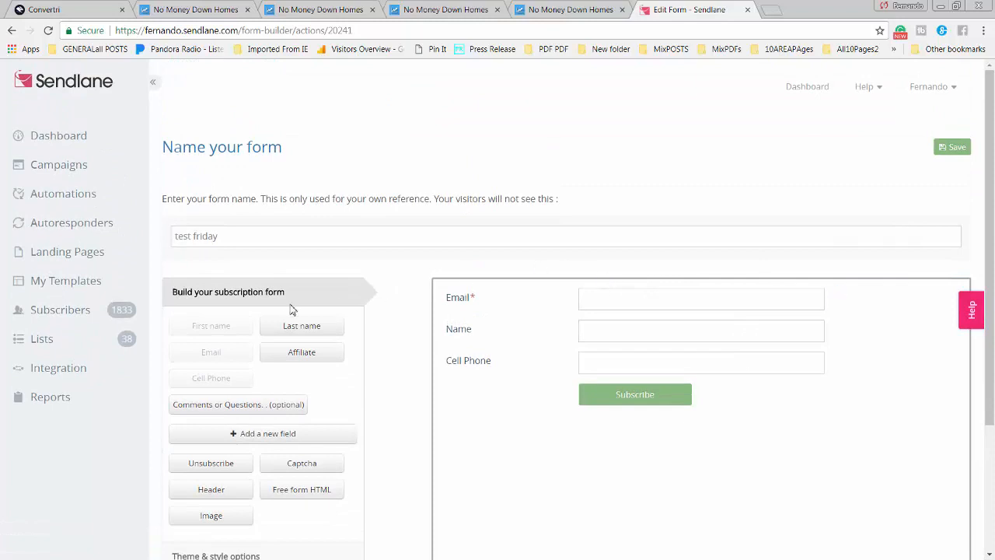
{"action": "left_click", "coordinate": [69, 374]}
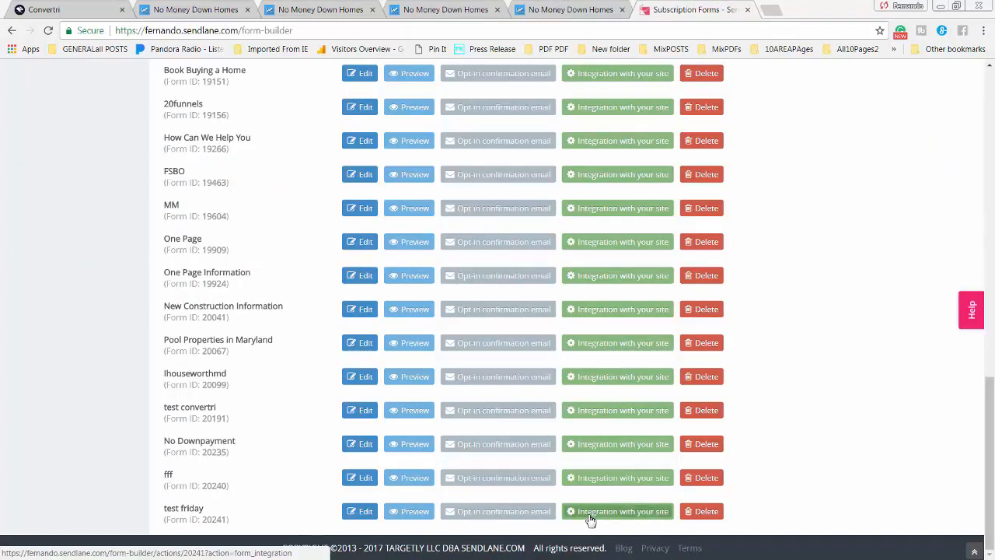
Copy the test friday form's embeddable HTML code from its site integration page
{"action": "left_click", "coordinate": [637, 515]}
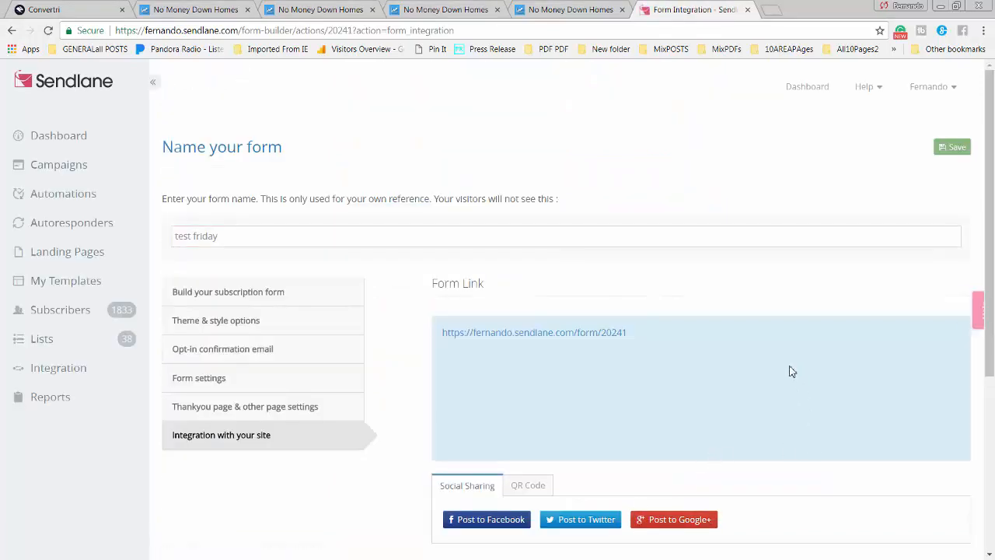
{"action": "scroll", "coordinate": [801, 420], "scroll_direction": "down", "scroll_amount": 1}
{"action": "scroll", "coordinate": [812, 432], "scroll_direction": "down", "scroll_amount": 5}
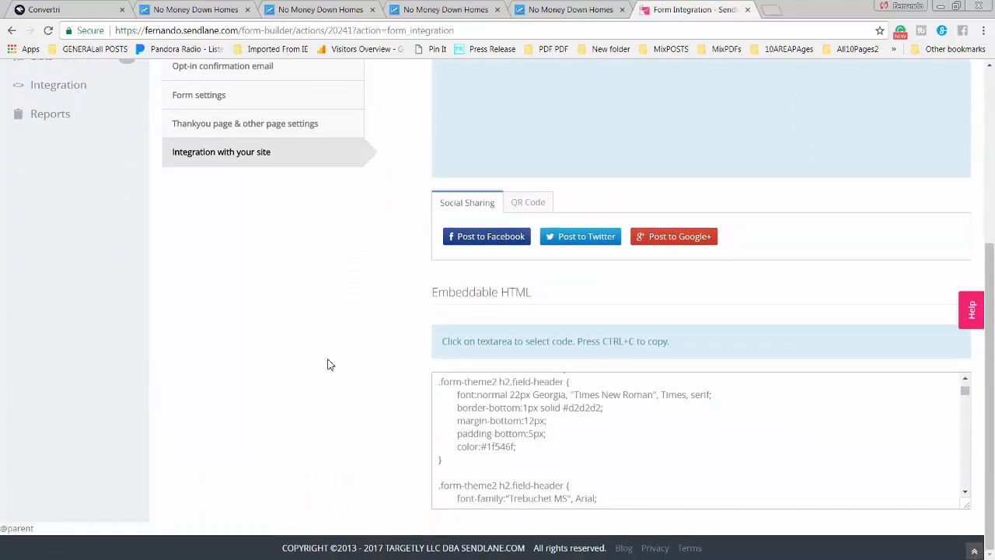
{"action": "scroll", "coordinate": [166, 333], "scroll_direction": "up", "scroll_amount": 6}
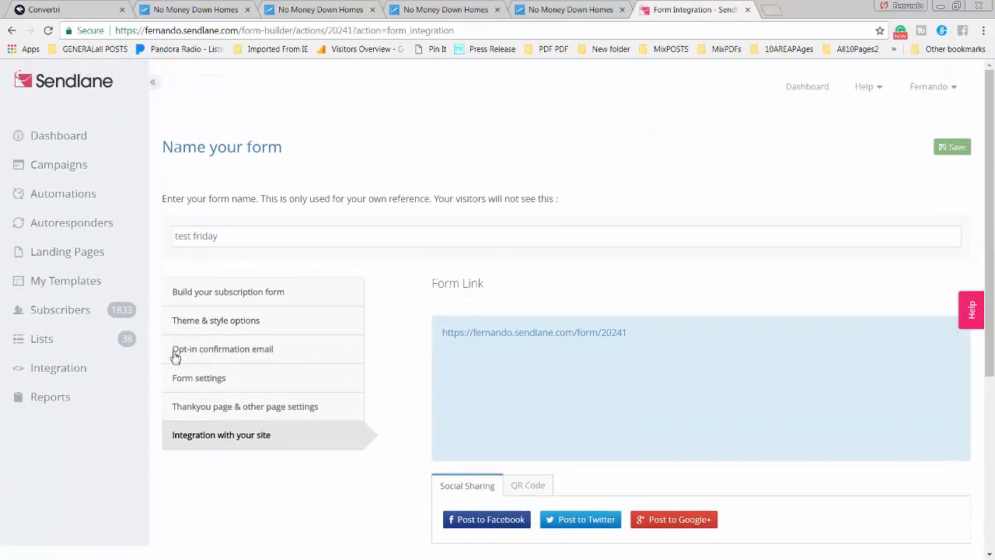
{"action": "scroll", "coordinate": [176, 357], "scroll_direction": "down", "scroll_amount": 6}
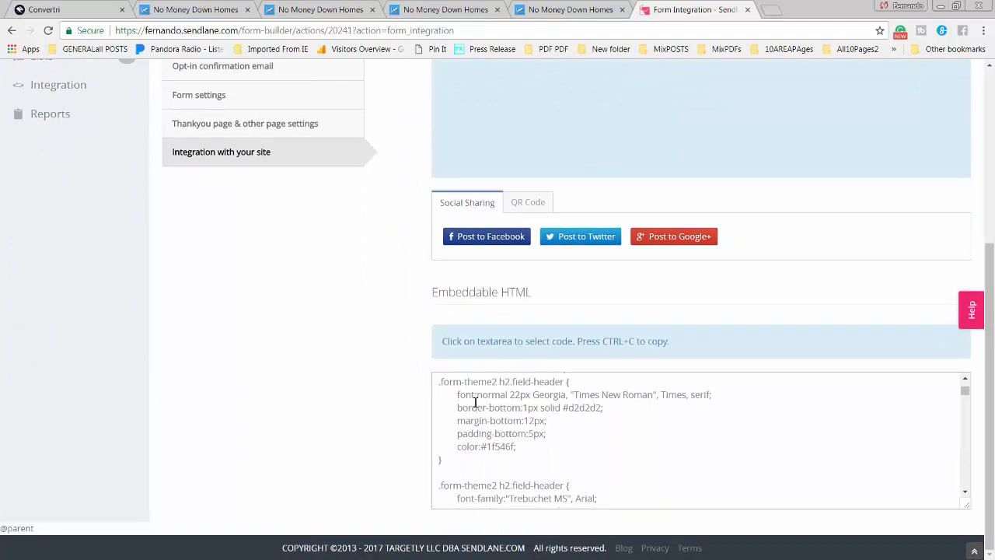
{"action": "left_click", "coordinate": [476, 402]}
{"action": "right_click", "coordinate": [476, 402]}
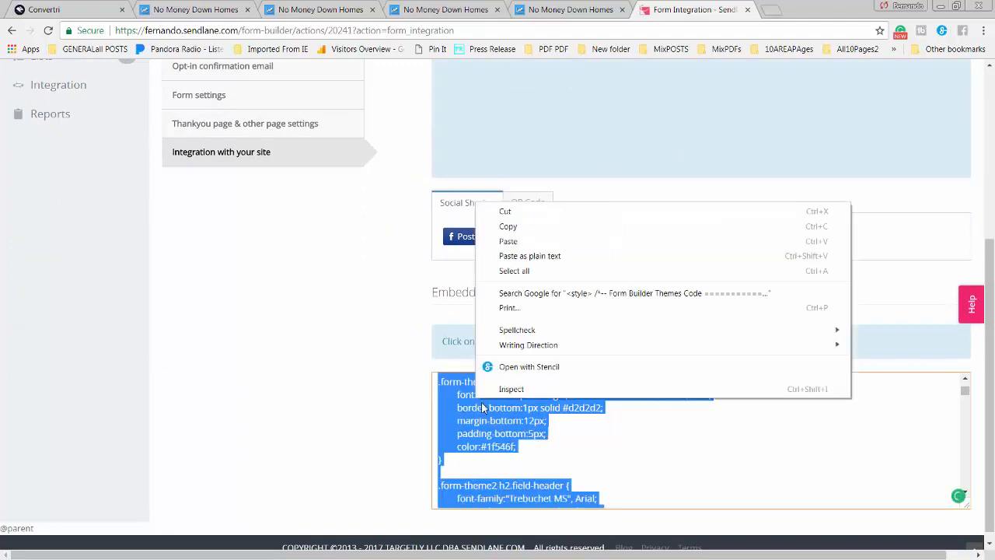
{"action": "left_click", "coordinate": [508, 227]}
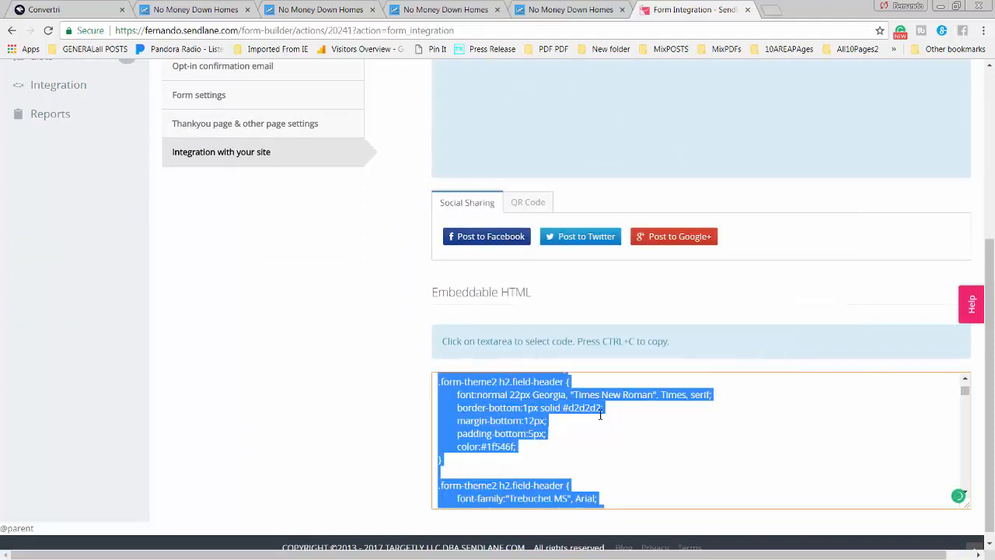
Read through the embed code, then return to the live No Money Down Homes page
{"action": "left_click", "coordinate": [578, 427]}
{"action": "scroll", "coordinate": [551, 443], "scroll_direction": "down", "scroll_amount": 5}
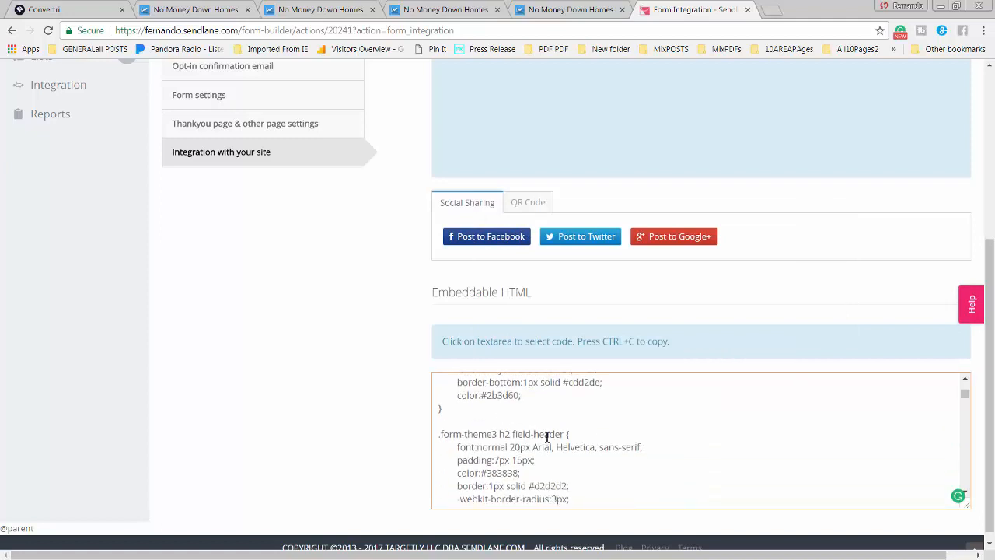
{"action": "scroll", "coordinate": [551, 448], "scroll_direction": "down", "scroll_amount": 10}
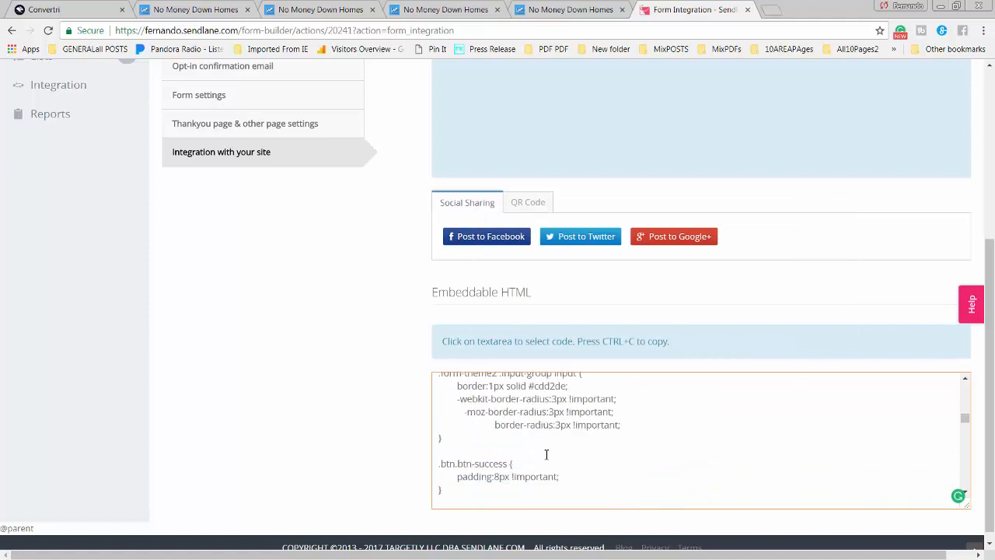
{"action": "scroll", "coordinate": [548, 454], "scroll_direction": "down", "scroll_amount": 10}
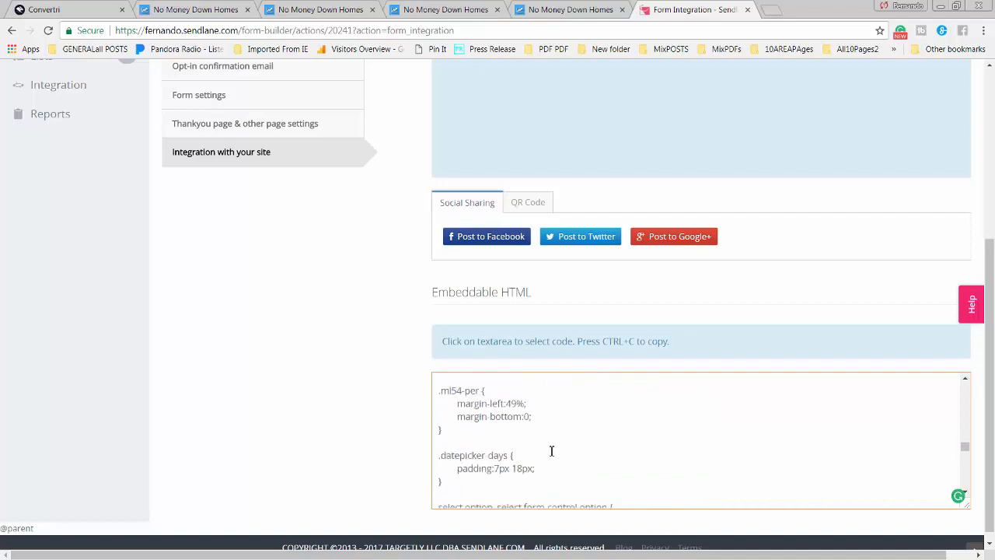
{"action": "scroll", "coordinate": [553, 454], "scroll_direction": "down", "scroll_amount": 4}
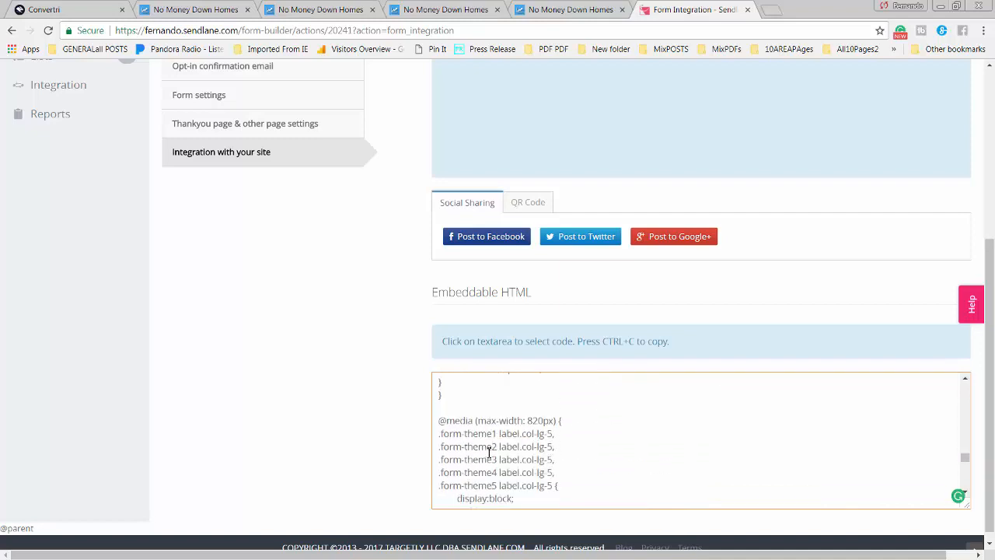
{"action": "scroll", "coordinate": [488, 448], "scroll_direction": "down", "scroll_amount": 3}
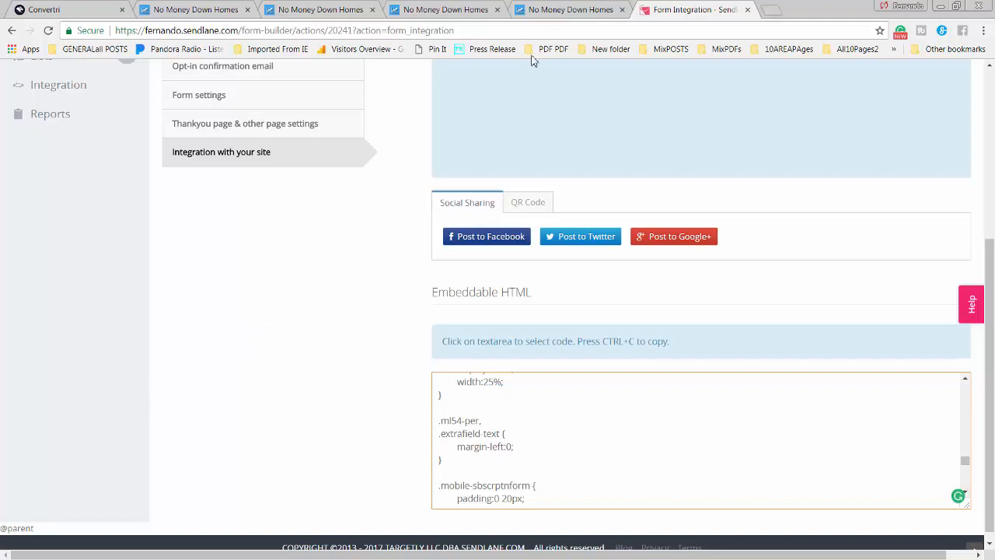
{"action": "left_click", "coordinate": [572, 11]}
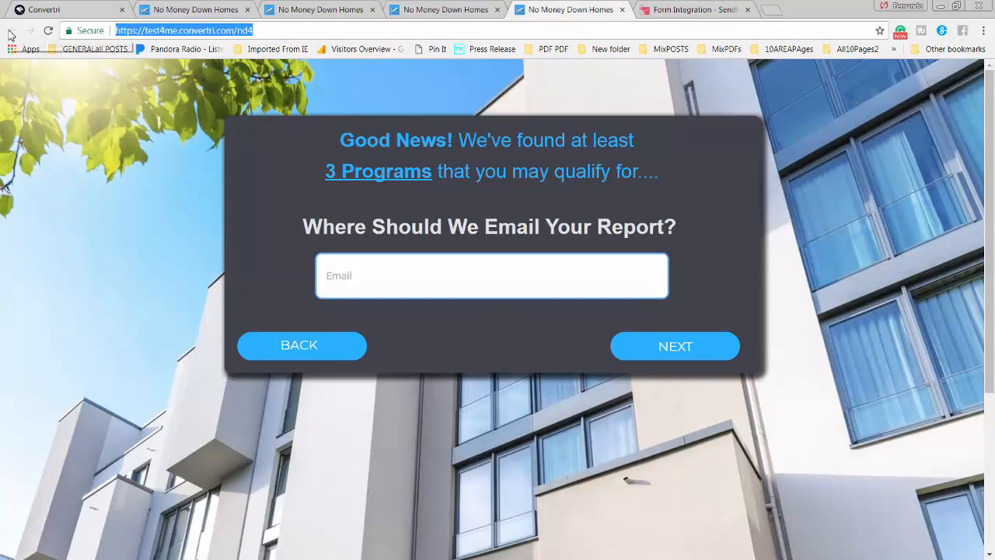
In the Convertri editor's form configuration, start a new form from HTML code
{"action": "left_click", "coordinate": [65, 11]}
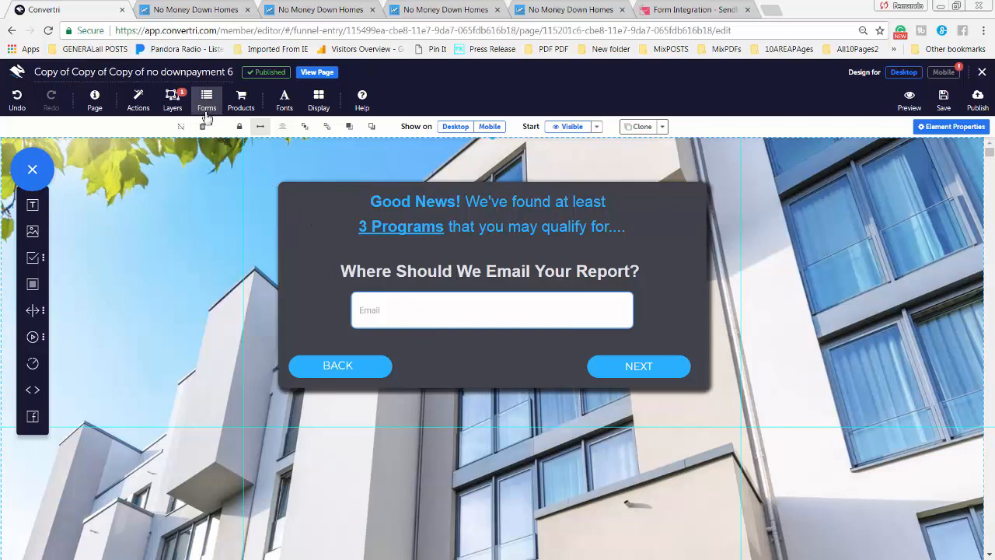
{"action": "left_click", "coordinate": [207, 108]}
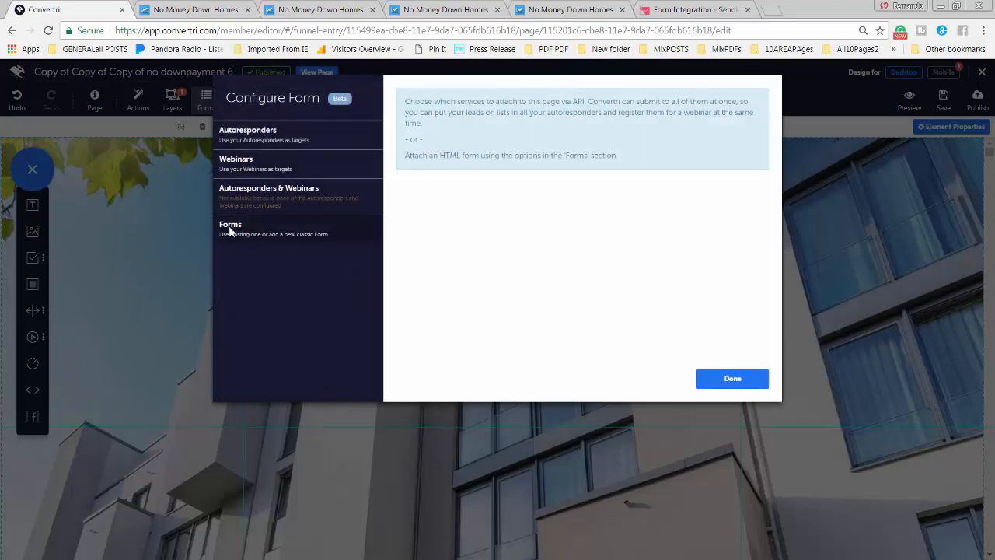
{"action": "left_click", "coordinate": [231, 228]}
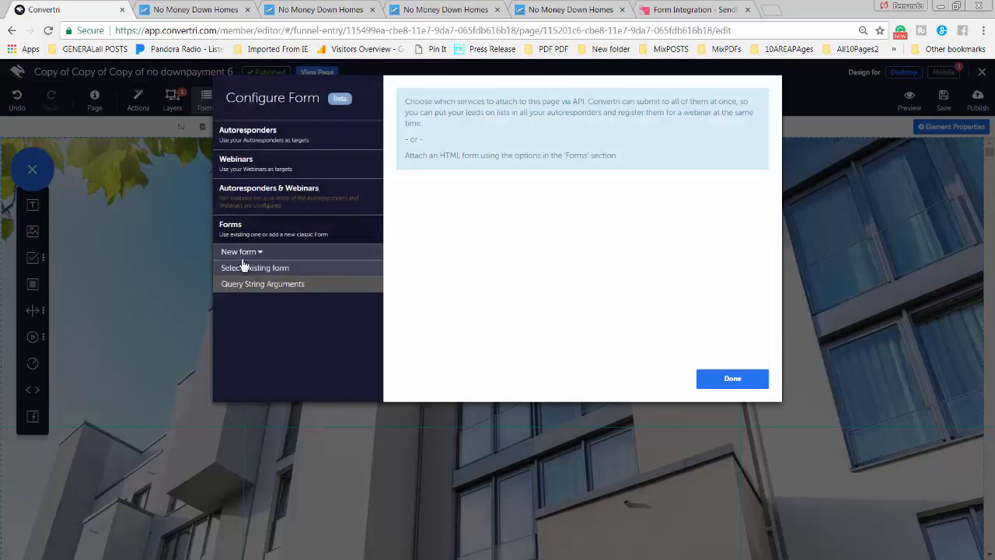
{"action": "left_click", "coordinate": [248, 257]}
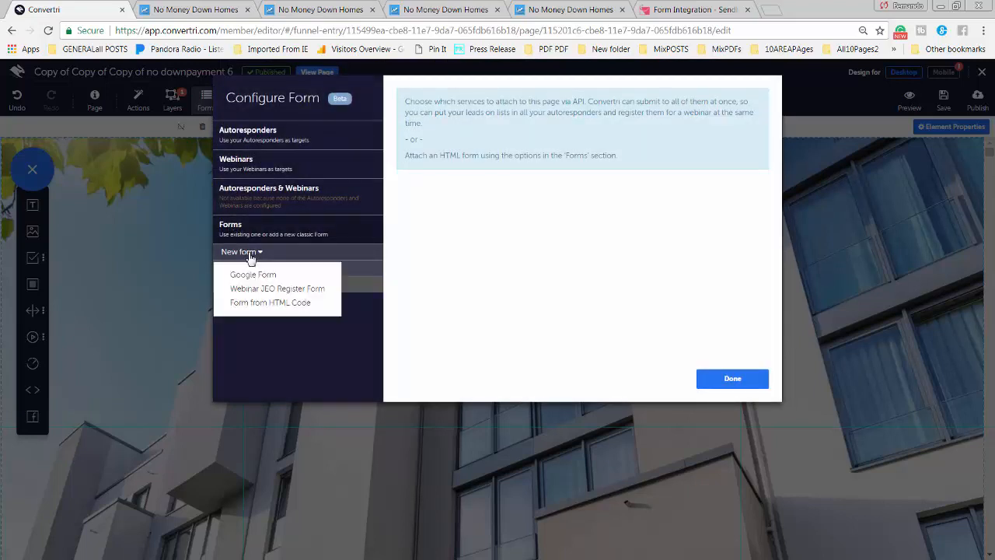
{"action": "left_click", "coordinate": [266, 305]}
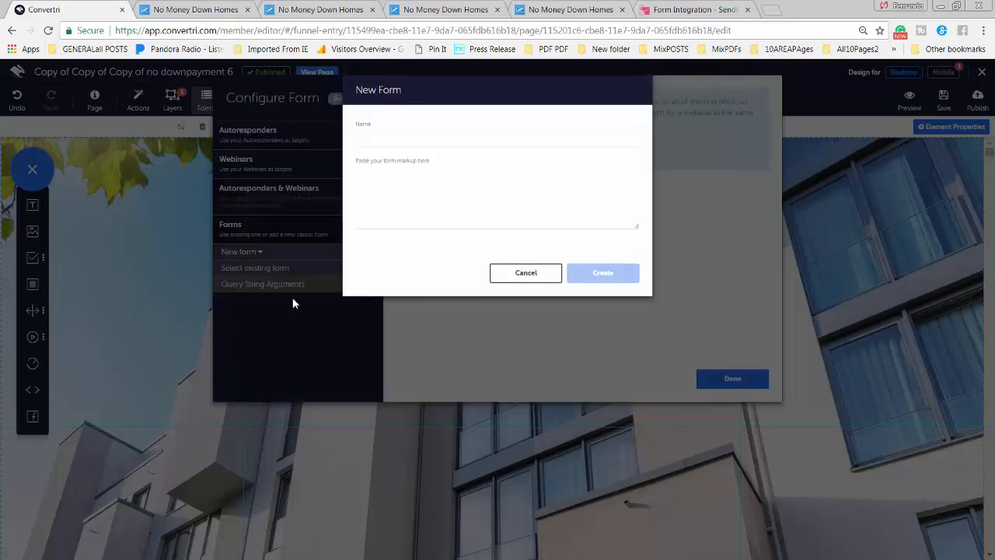
Create the 'test Friday' form from the pasted Sendlane markup and use it on the page
{"action": "left_click", "coordinate": [385, 144]}
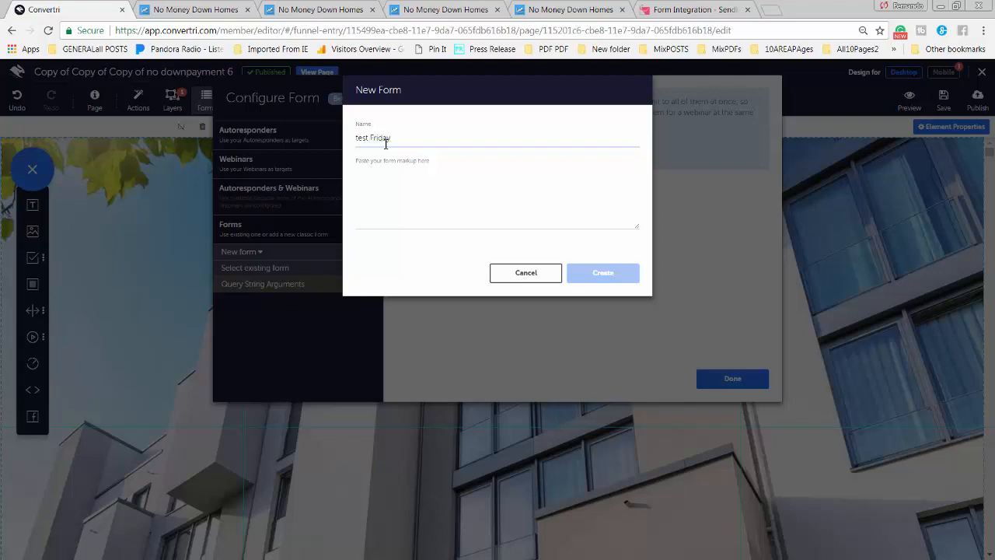
{"action": "left_click", "coordinate": [377, 170]}
{"action": "left_click", "coordinate": [405, 173]}
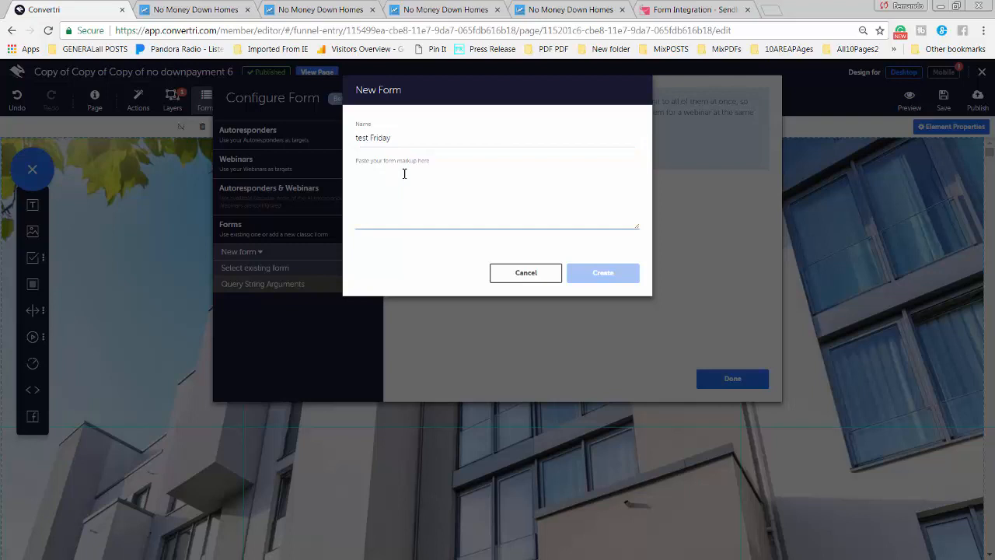
{"action": "key", "text": "ctrl+v"}
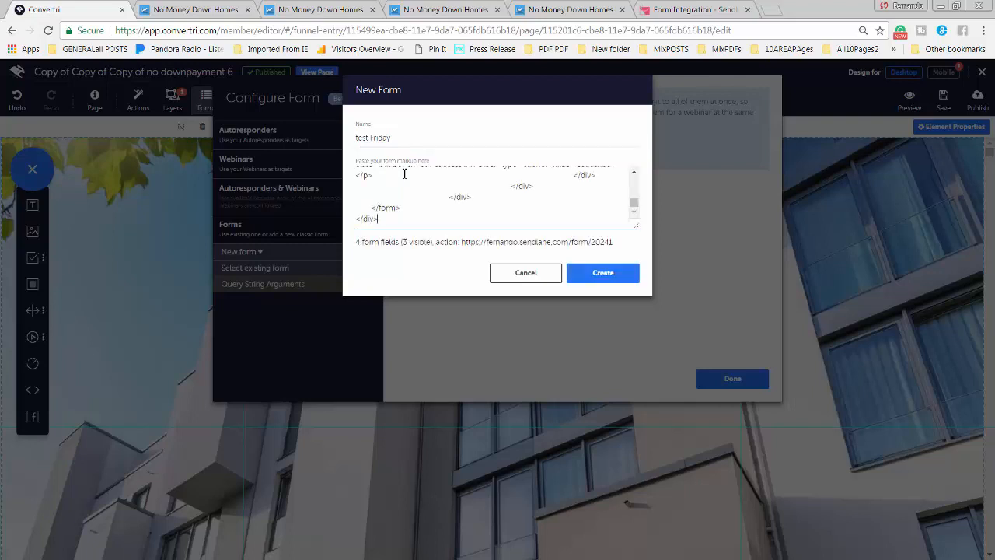
{"action": "left_click", "coordinate": [616, 283]}
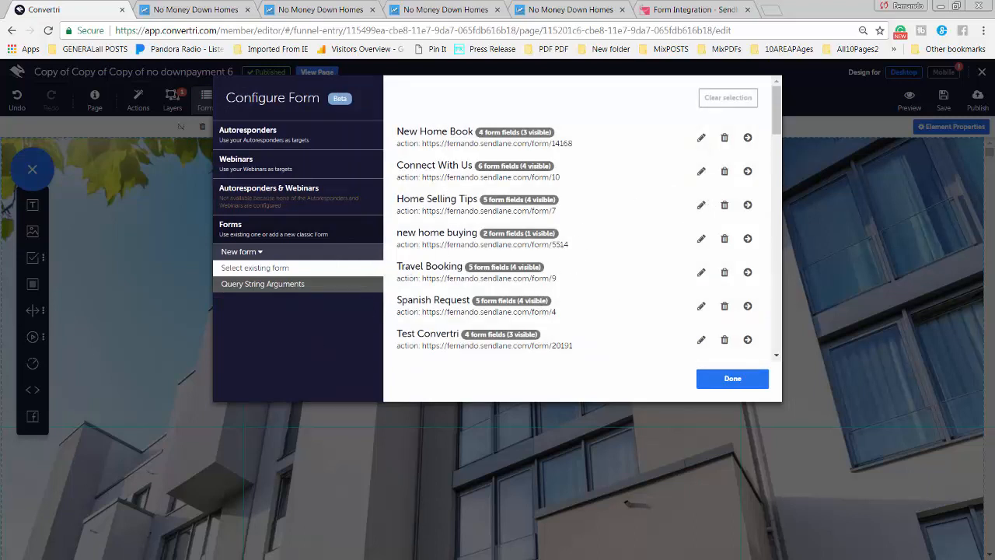
{"action": "scroll", "coordinate": [579, 233], "scroll_direction": "down", "scroll_amount": 8}
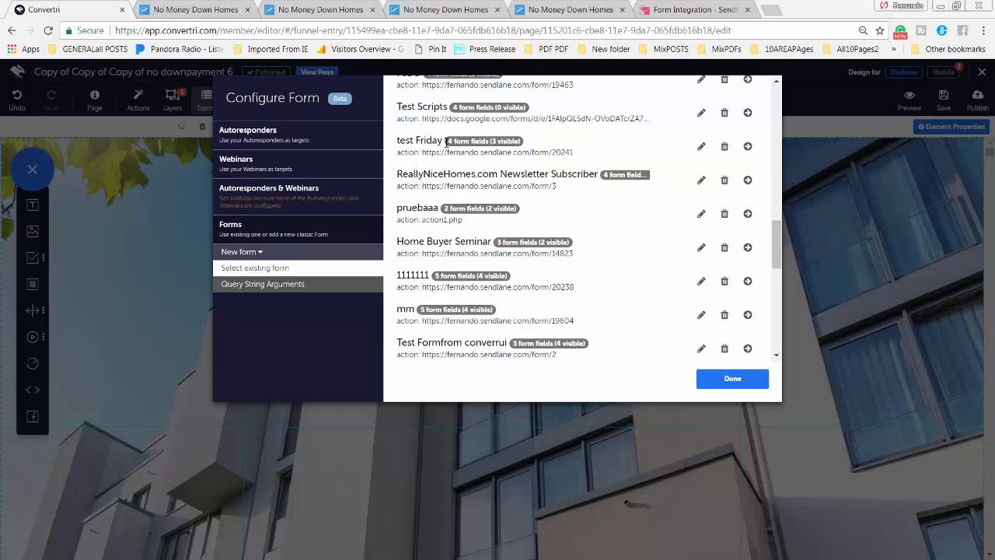
{"action": "left_click", "coordinate": [748, 148]}
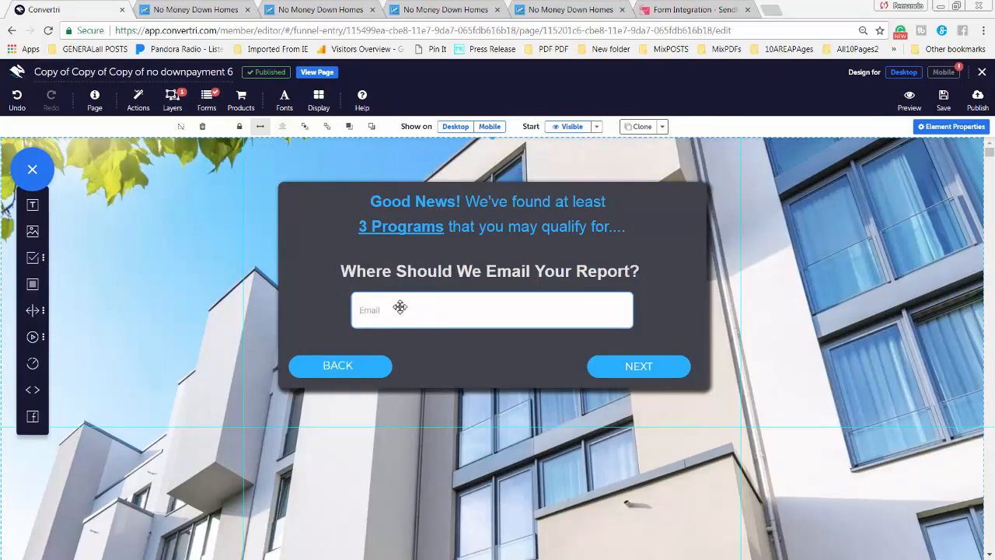
Confirm the Email input's assigned form field is form_field[3] in Form Field Settings
{"action": "left_click", "coordinate": [400, 307]}
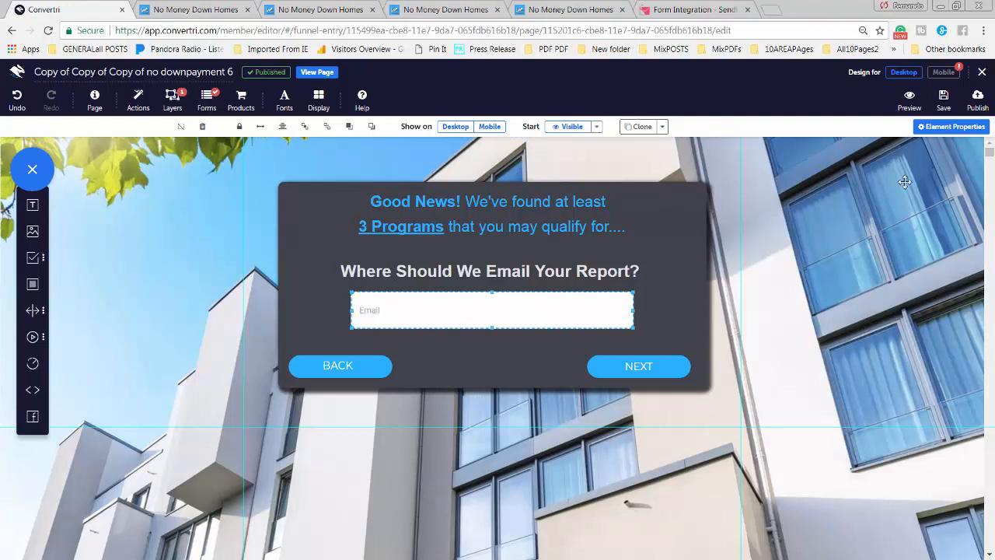
{"action": "left_click", "coordinate": [941, 132]}
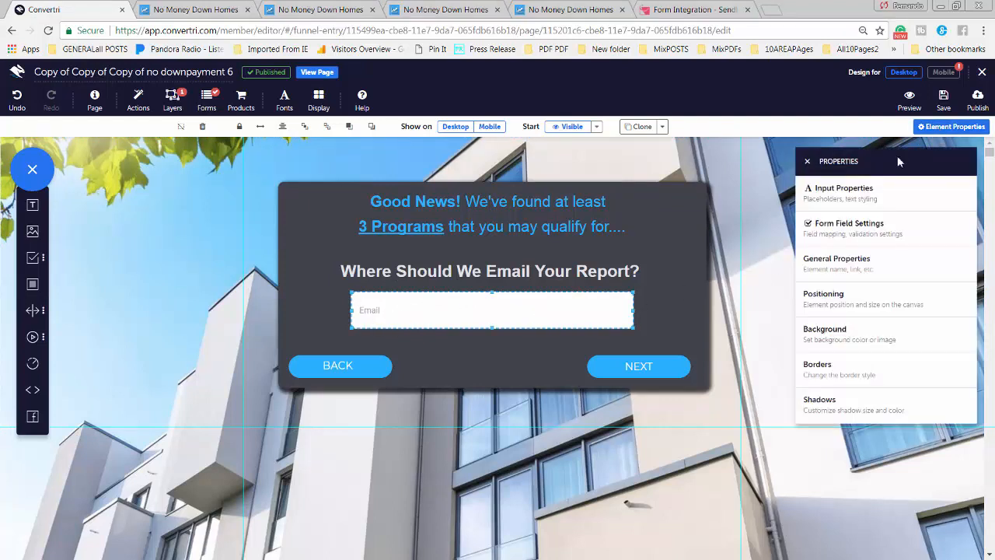
{"action": "left_click", "coordinate": [846, 233]}
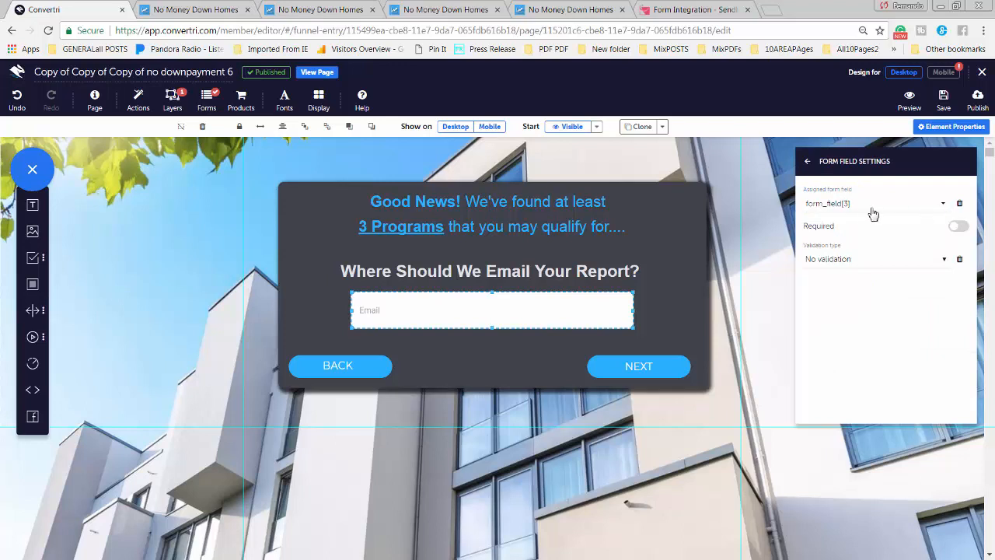
{"action": "left_click", "coordinate": [844, 209]}
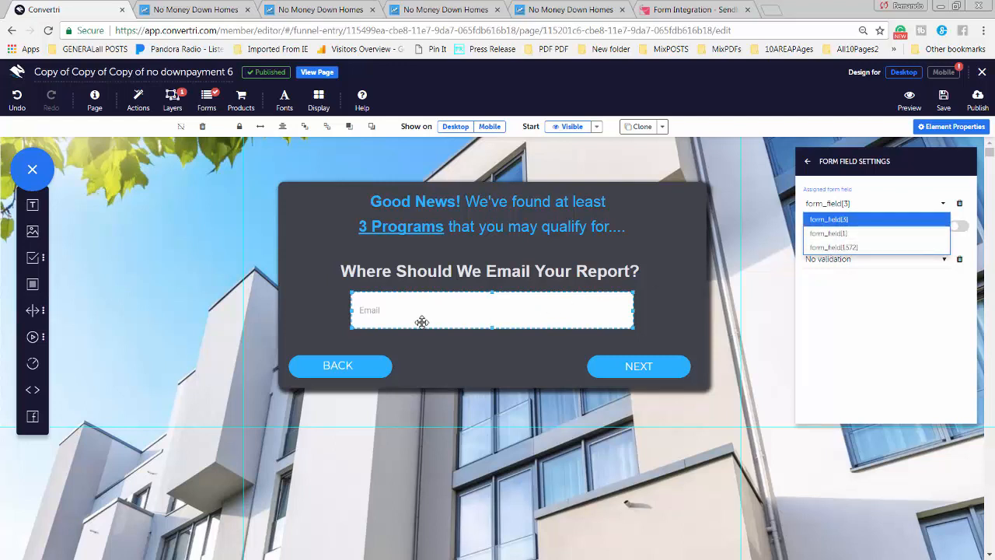
{"action": "left_click", "coordinate": [835, 223]}
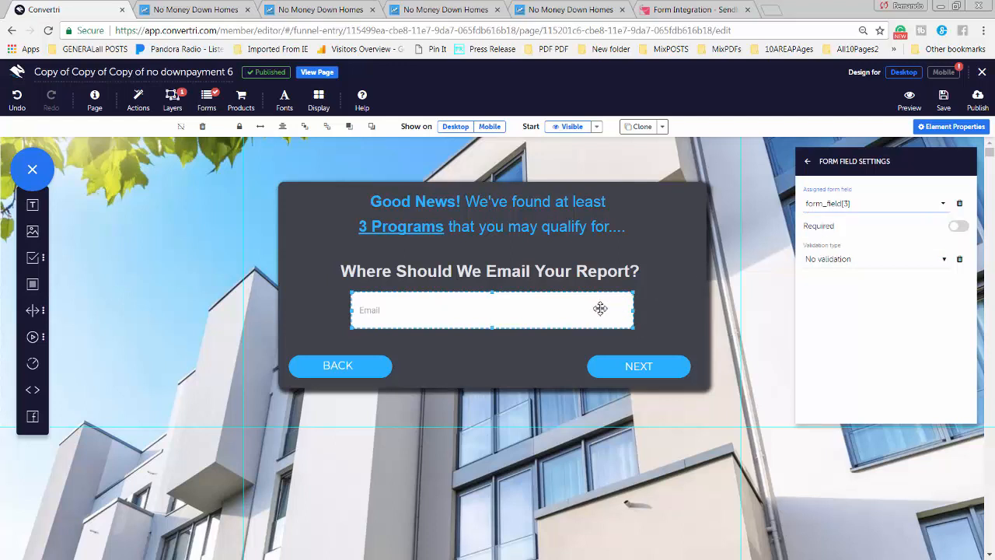
{"action": "left_click", "coordinate": [661, 272]}
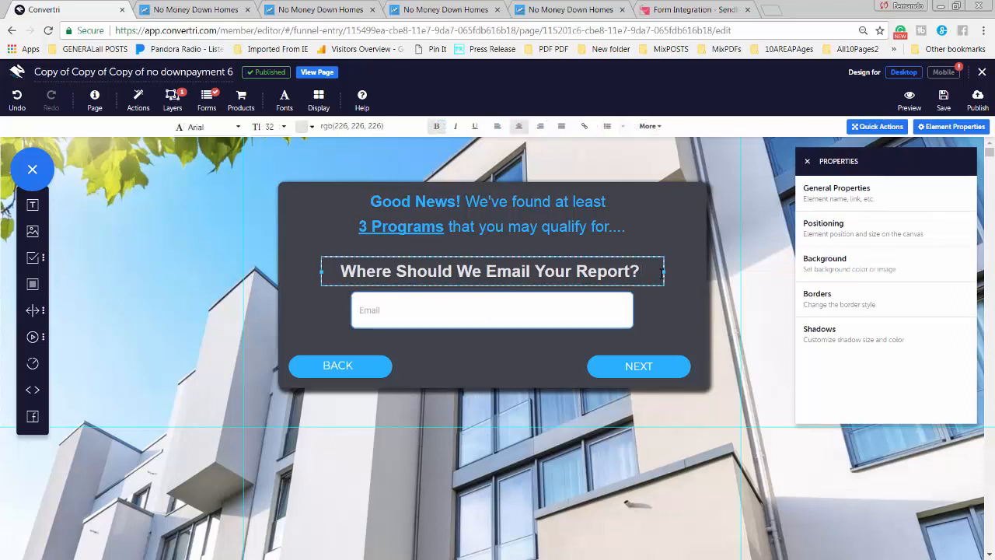
{"action": "left_click", "coordinate": [642, 171]}
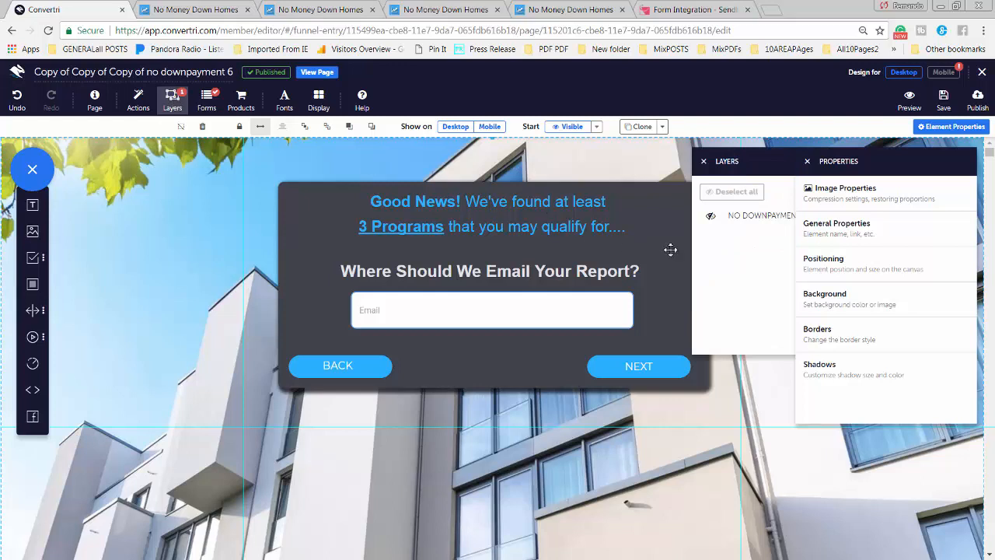
Reveal the NO DOWNPAYMENT 7 layer and map the Name input to form_field[1]
{"action": "left_click", "coordinate": [711, 215]}
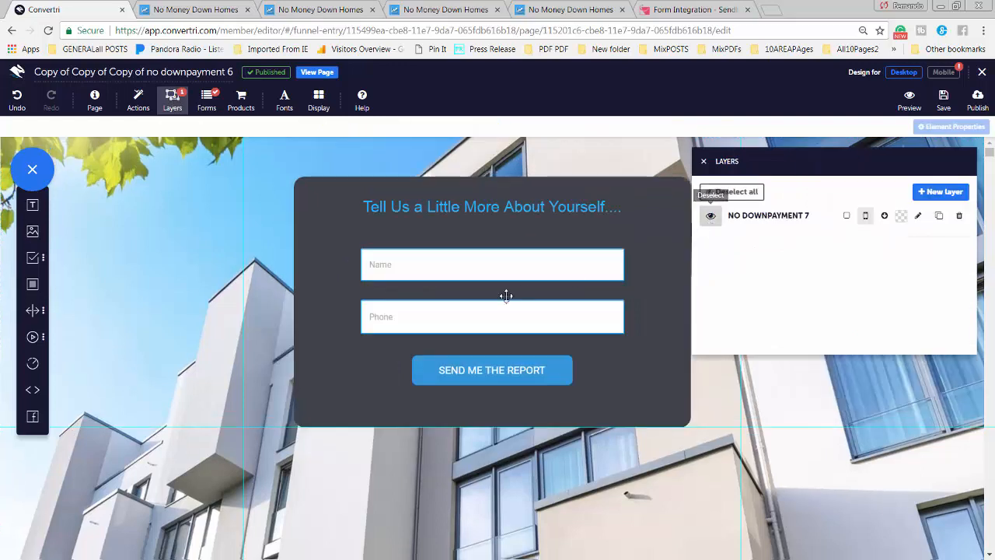
{"action": "left_click", "coordinate": [394, 267]}
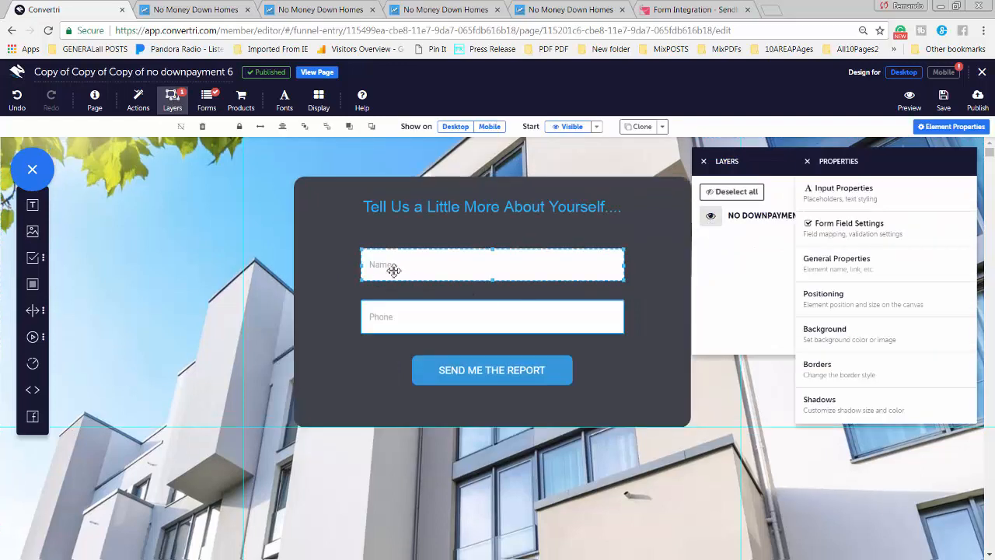
{"action": "left_click", "coordinate": [851, 230]}
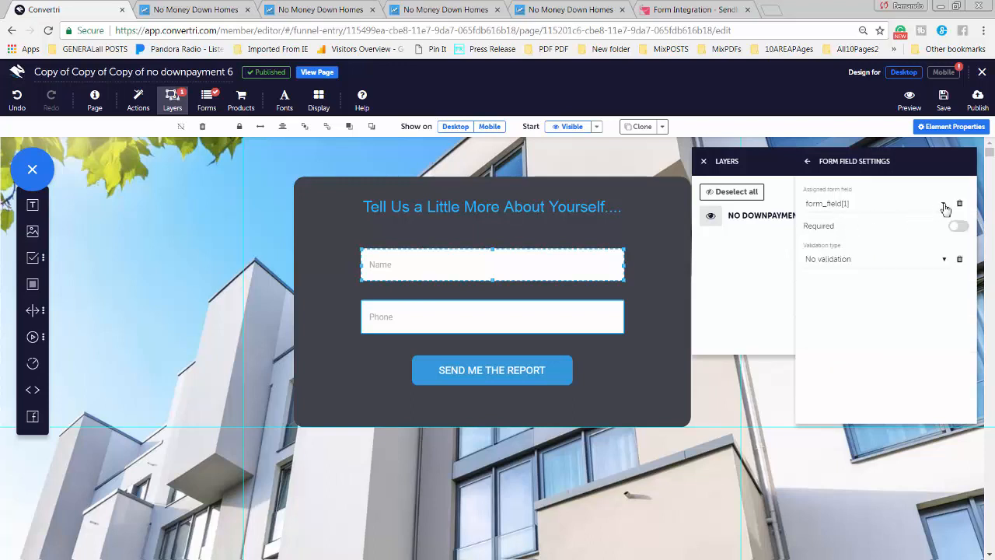
{"action": "left_click", "coordinate": [840, 206]}
{"action": "left_click", "coordinate": [832, 238]}
Map the Phone input to form_field[1572] and save the page
{"action": "left_click", "coordinate": [456, 327]}
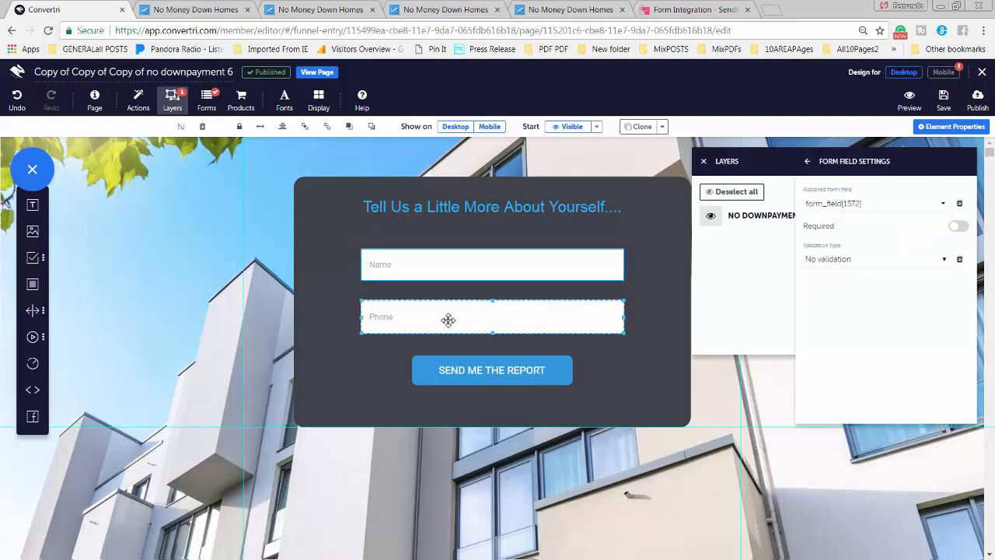
{"action": "left_click", "coordinate": [854, 206]}
{"action": "left_click", "coordinate": [848, 247]}
{"action": "left_click", "coordinate": [943, 99]}
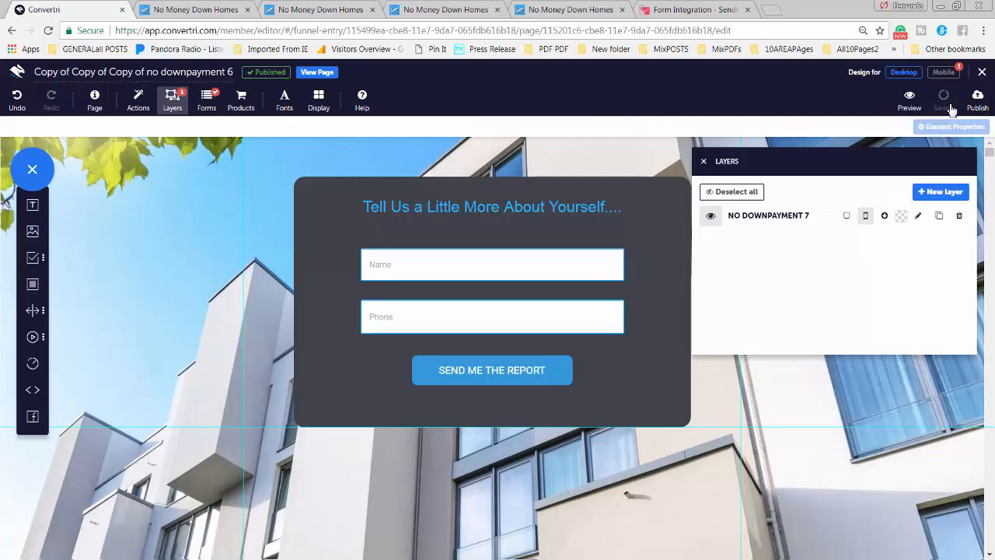
Hide the NO DOWNPAYMENT 7 layer again in the Layers list
{"action": "left_click", "coordinate": [703, 162]}
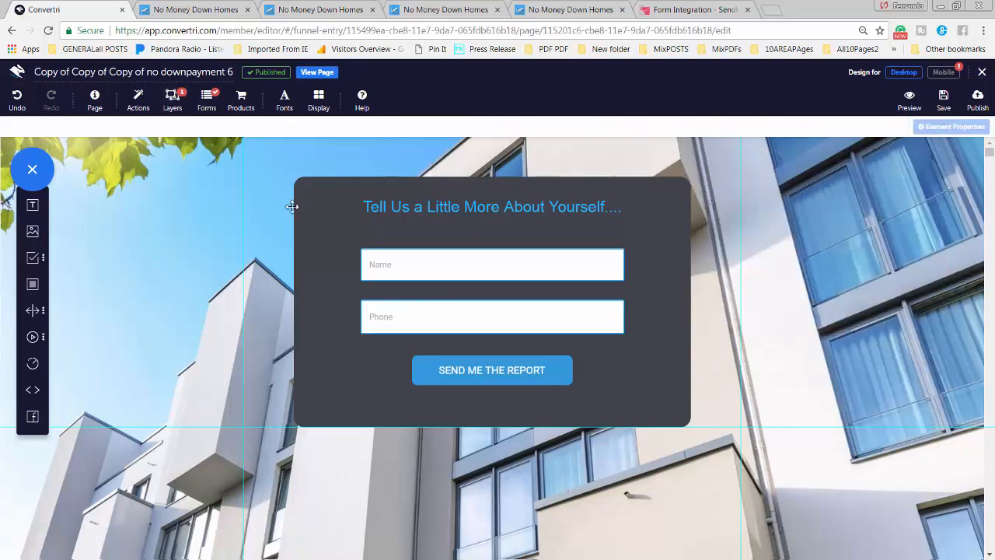
{"action": "left_click", "coordinate": [172, 99]}
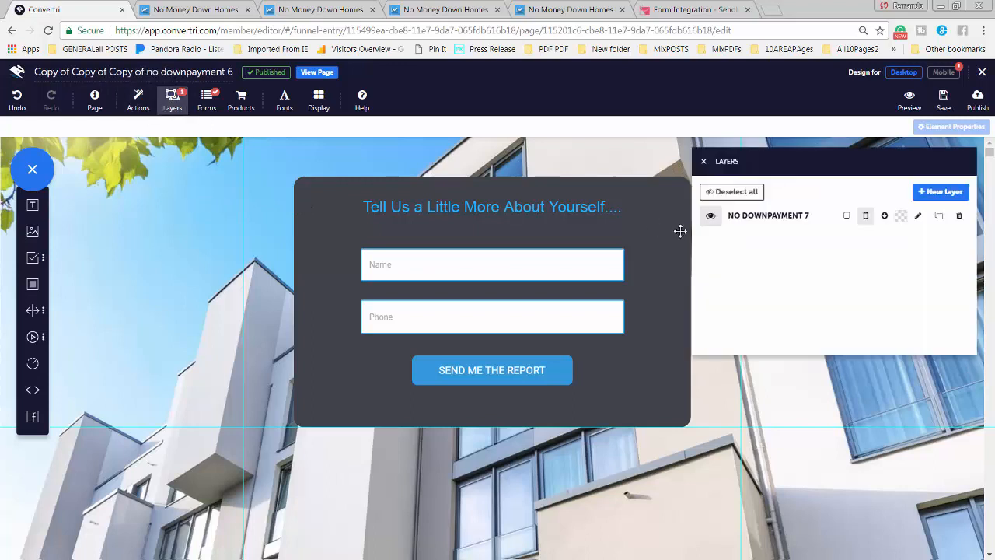
{"action": "left_click", "coordinate": [719, 221]}
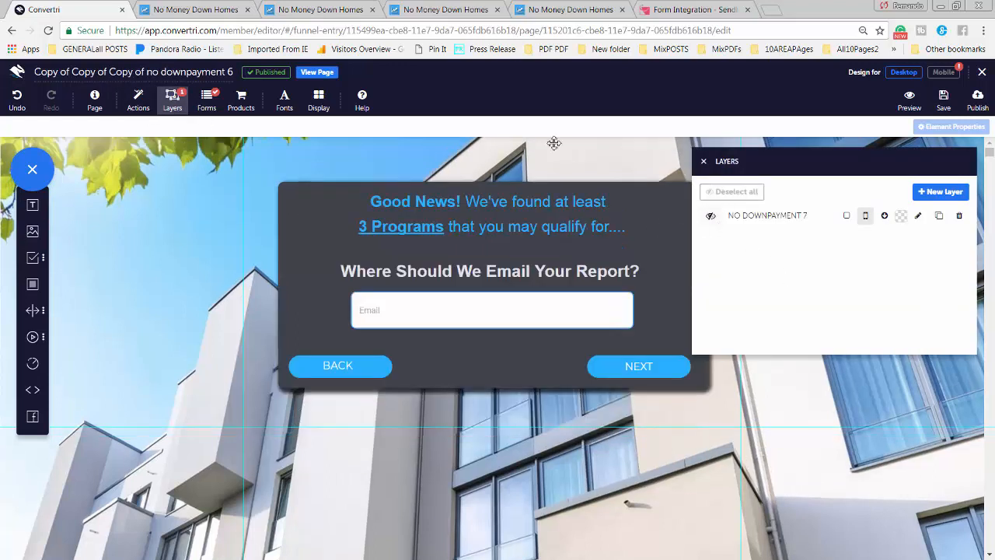
Publish the page at path nd4
{"action": "left_click", "coordinate": [978, 101]}
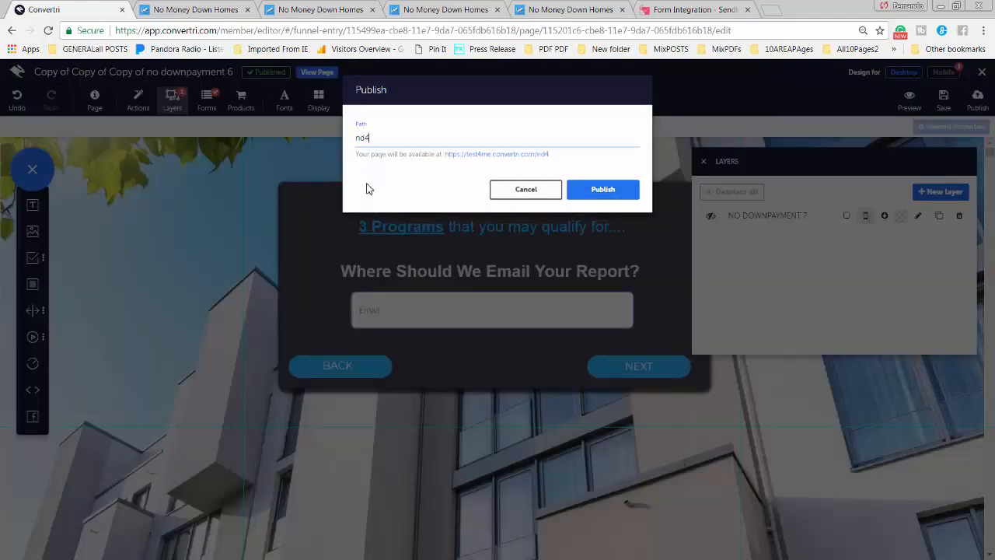
{"action": "left_click", "coordinate": [595, 194]}
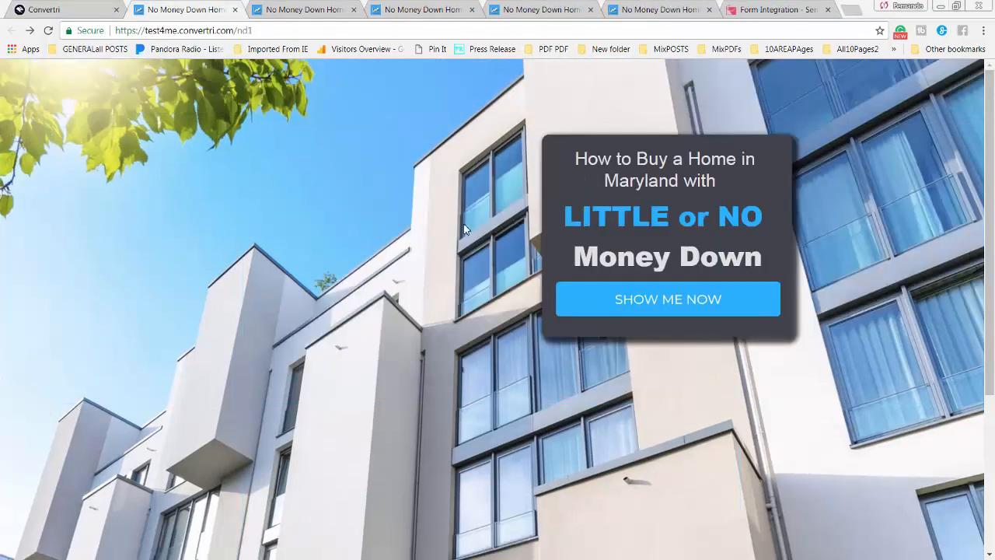
Start the live funnel, choose Condominium and Poor credit, and enter a test email
{"action": "left_click", "coordinate": [660, 304]}
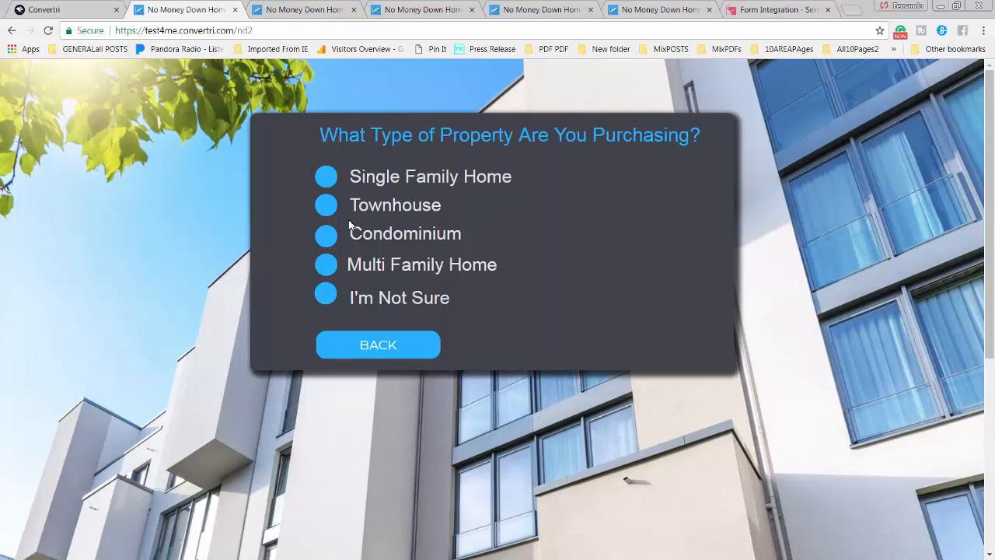
{"action": "left_click", "coordinate": [326, 240]}
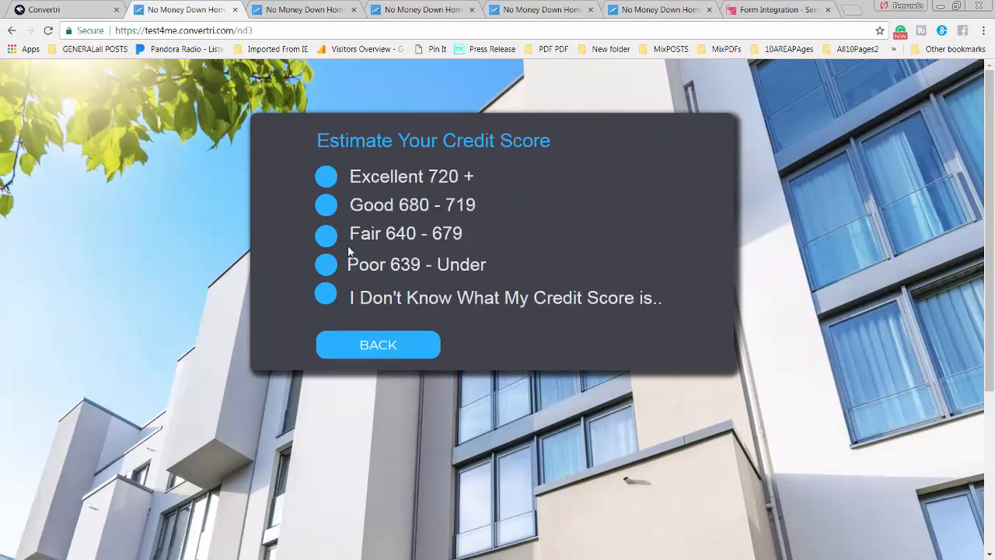
{"action": "left_click", "coordinate": [332, 270]}
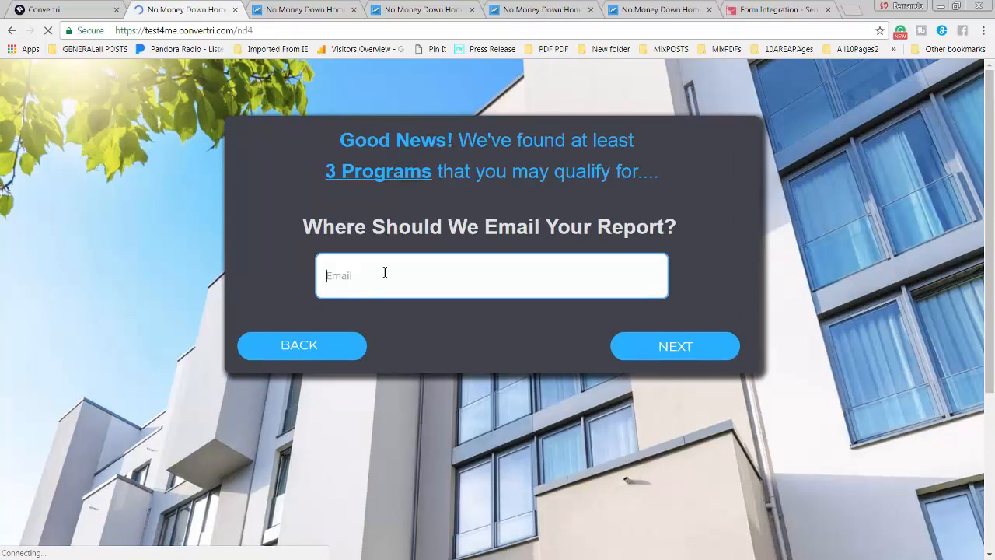
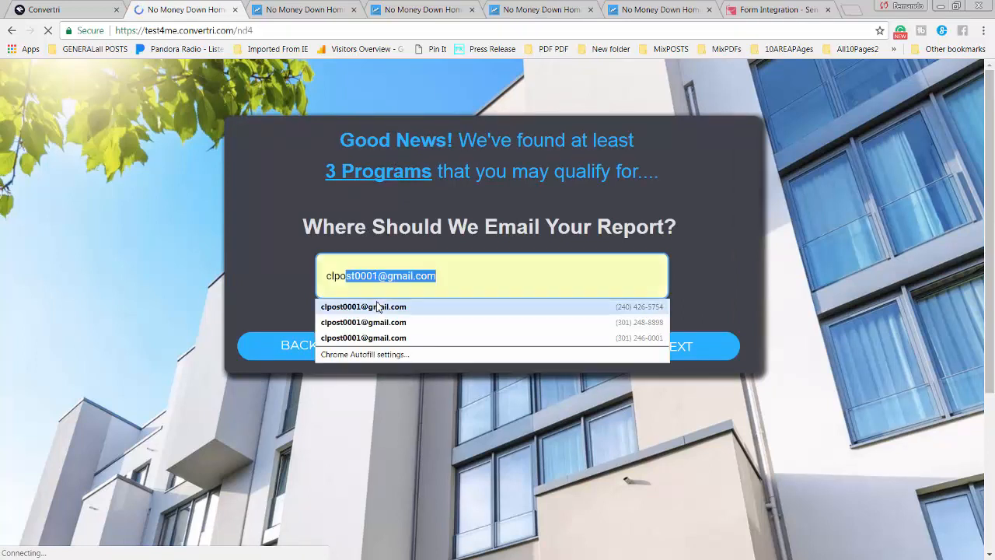
{"action": "left_click", "coordinate": [378, 307]}
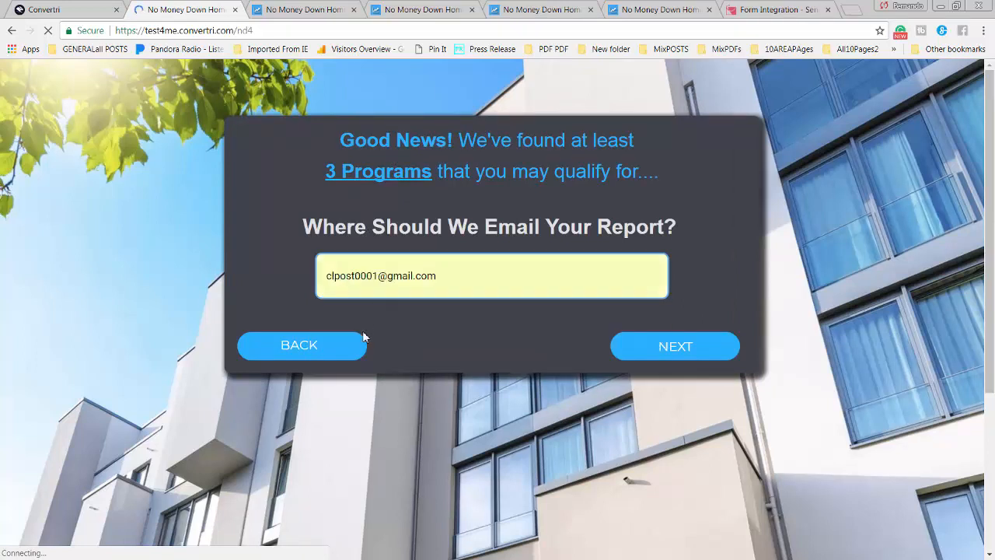
{"action": "left_click", "coordinate": [670, 350]}
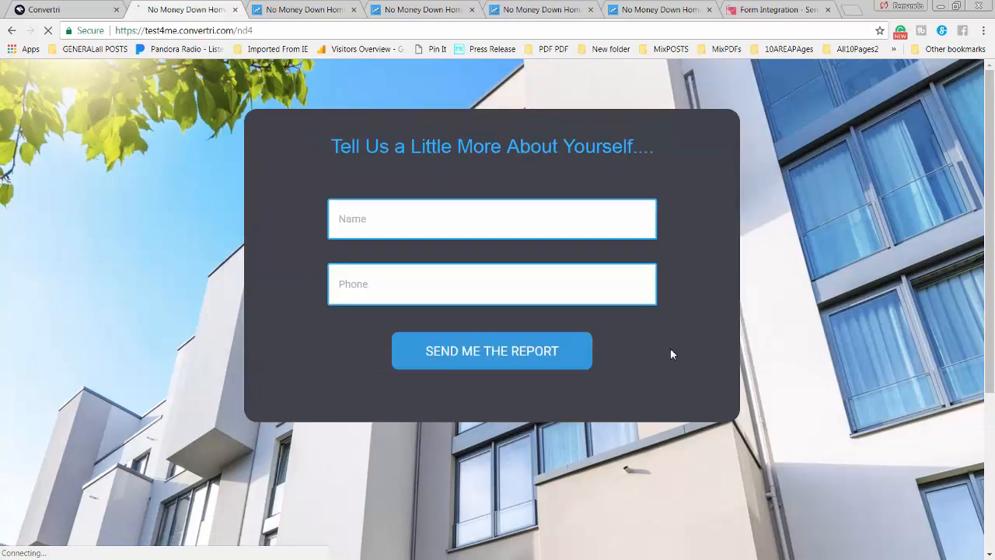
Submit a contact name and phone number, then return to the Convertri editor
{"action": "left_click", "coordinate": [430, 228]}
{"action": "type", "text": "Fernando"}
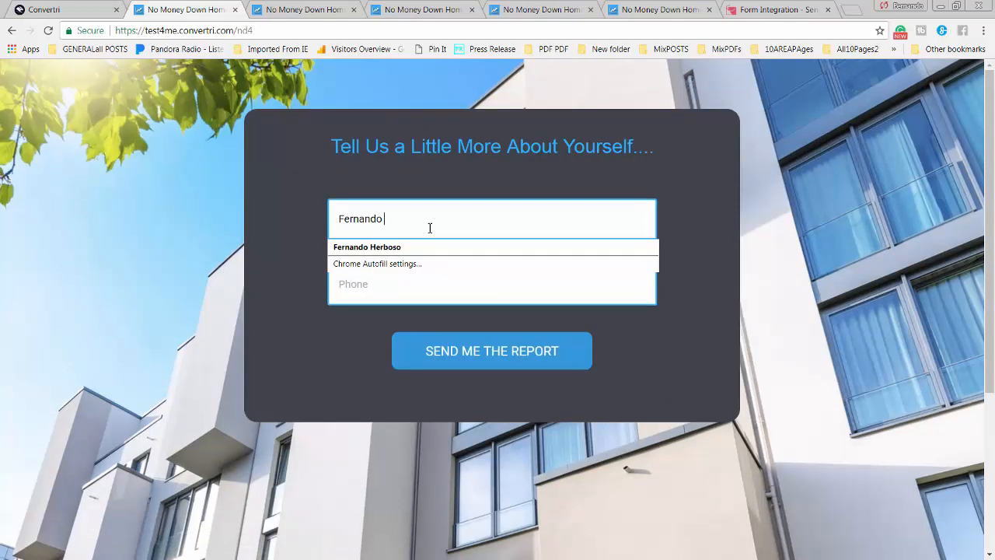
{"action": "left_click", "coordinate": [428, 282]}
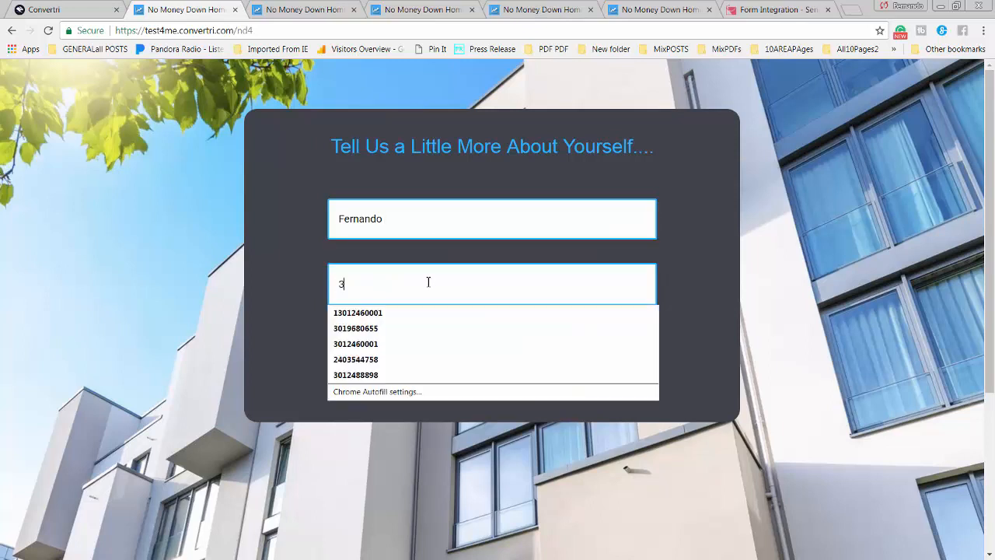
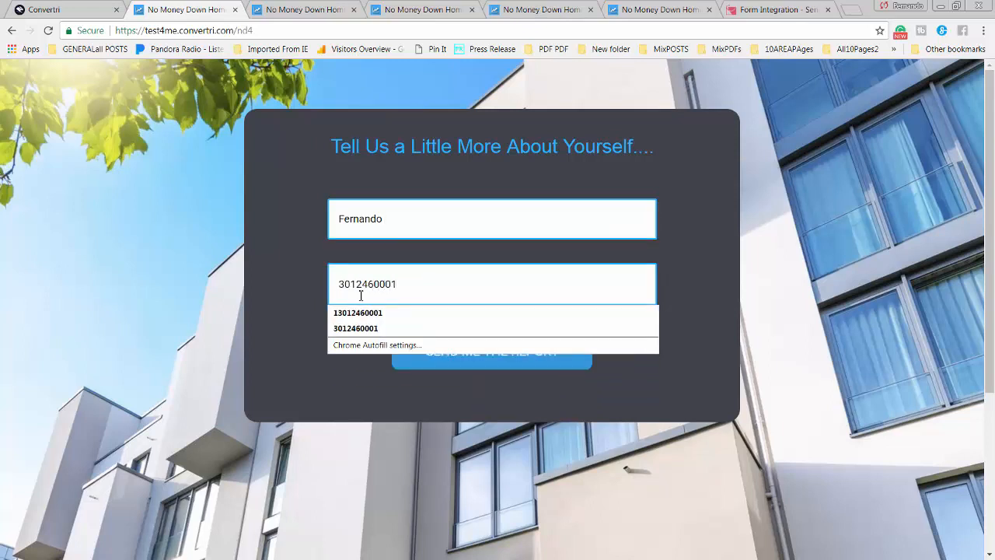
{"action": "left_click", "coordinate": [514, 363]}
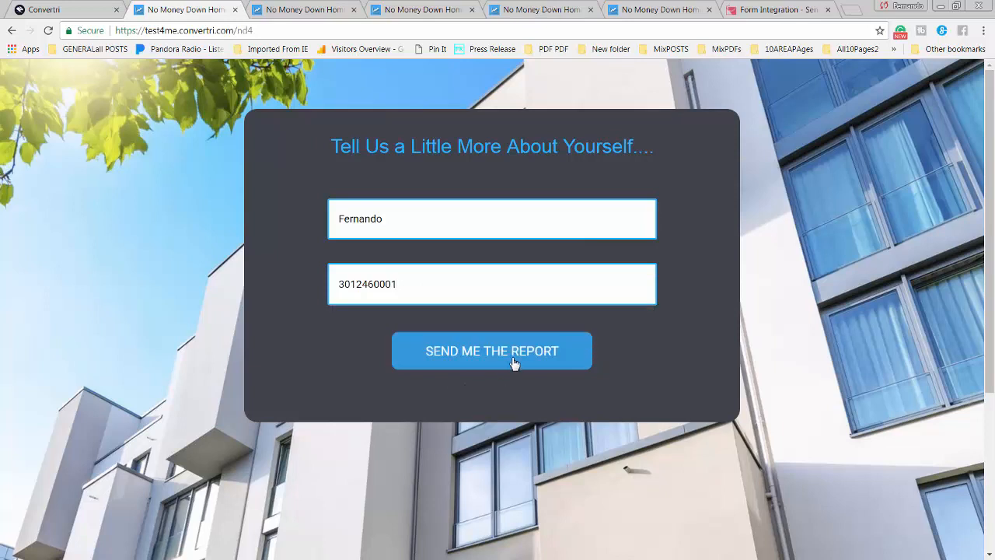
{"action": "left_click", "coordinate": [514, 363]}
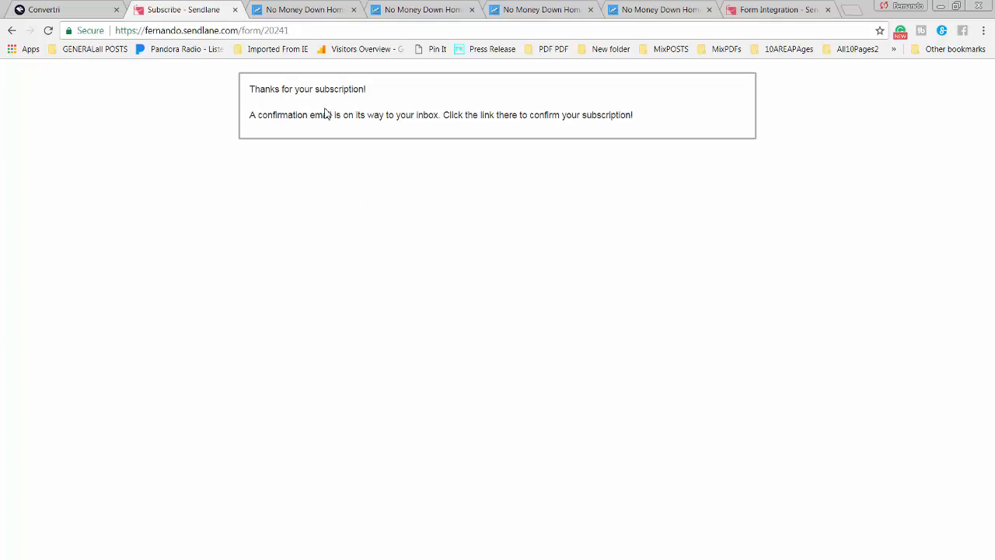
{"action": "left_click", "coordinate": [58, 9]}
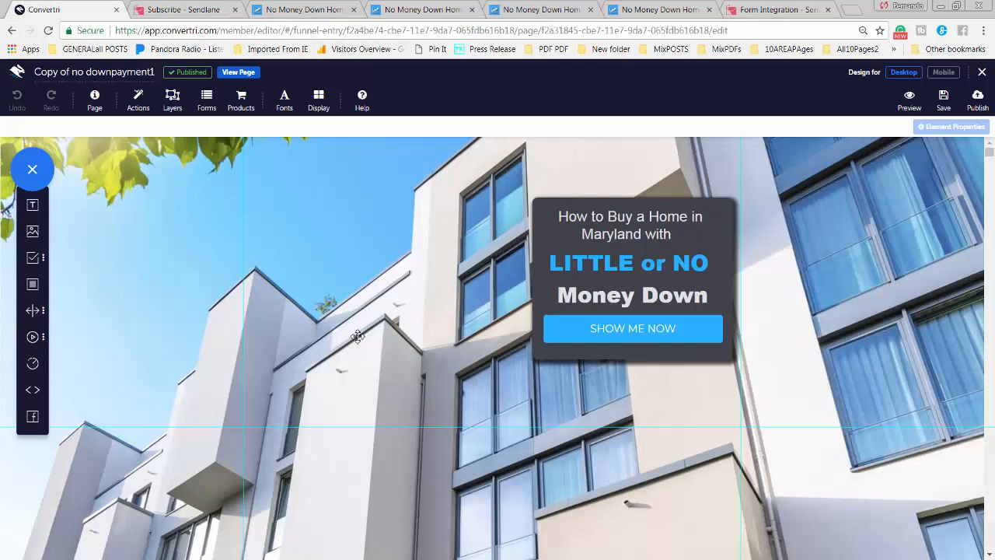